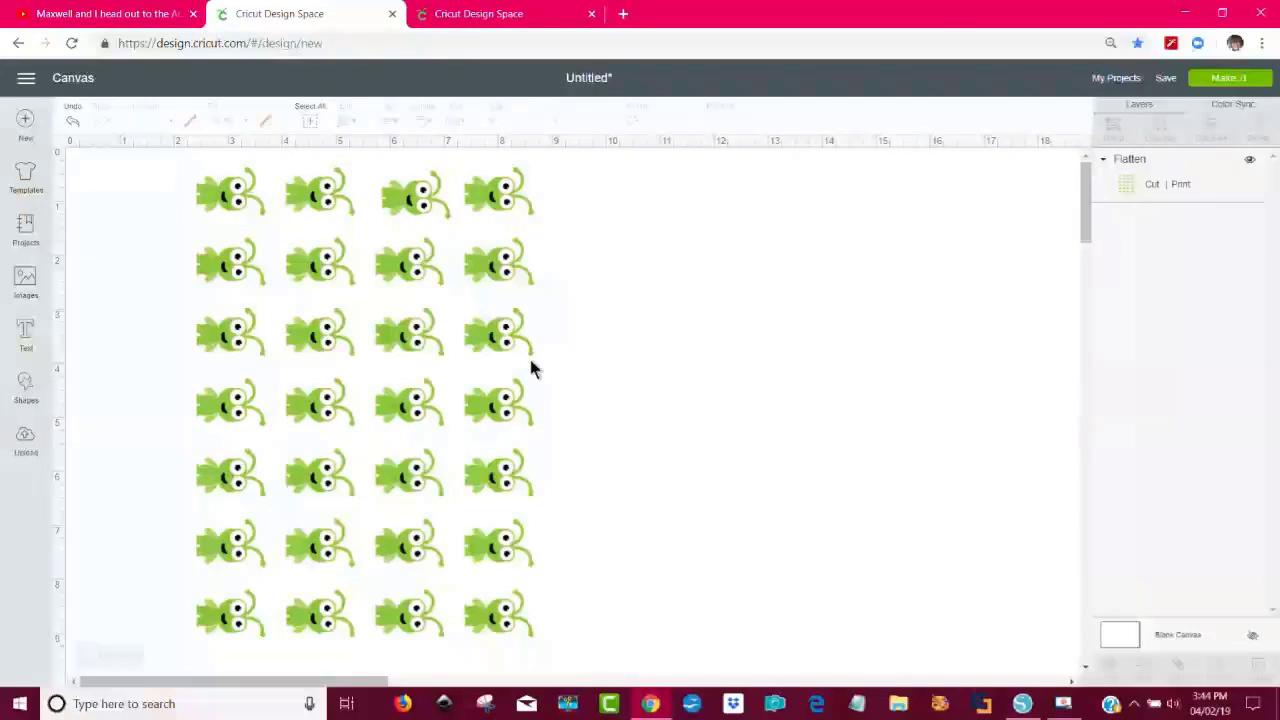
- Switch to Silhouette Studio, close the Replicate panel and start a new blank document
click(1026, 704)
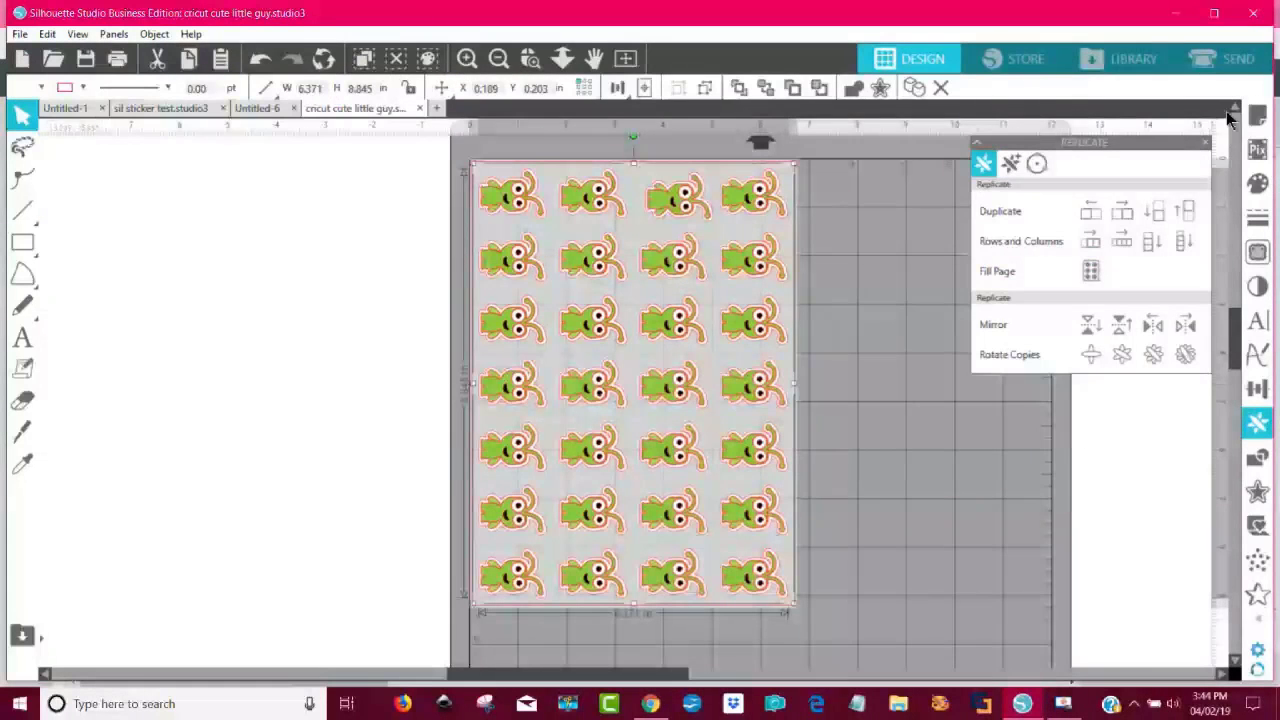
click(1206, 145)
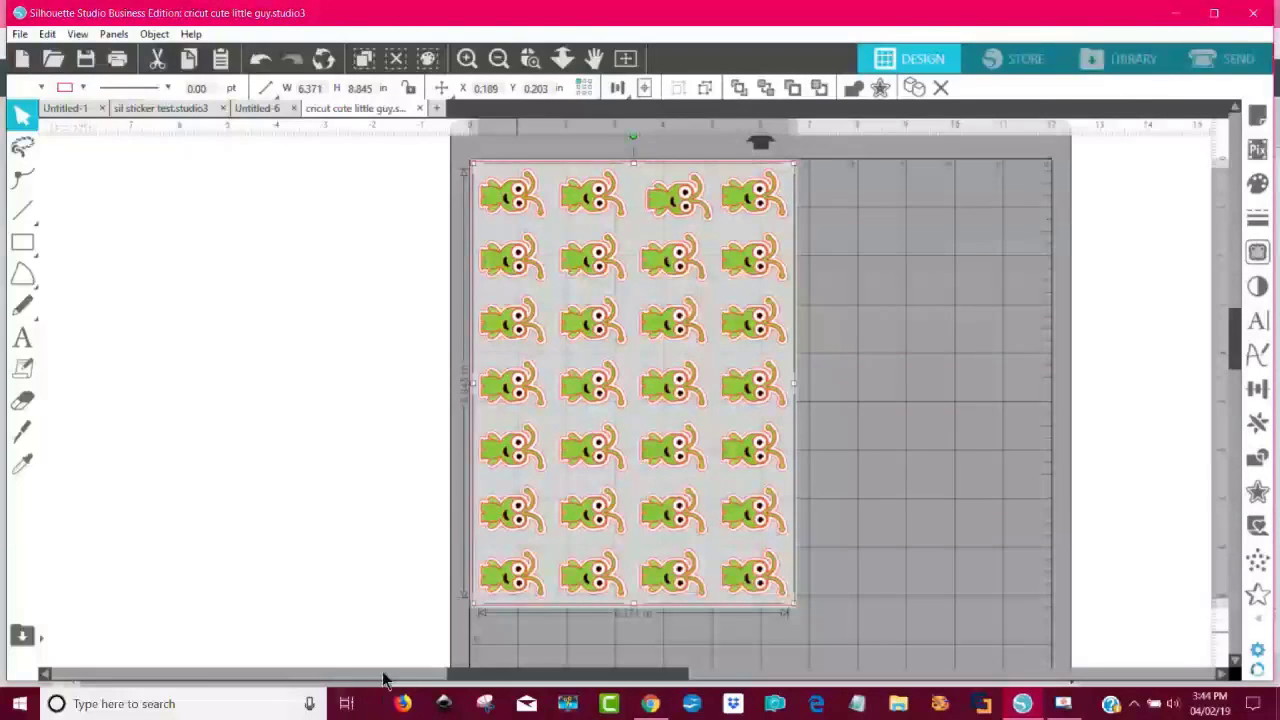
drag(492, 686, 568, 672)
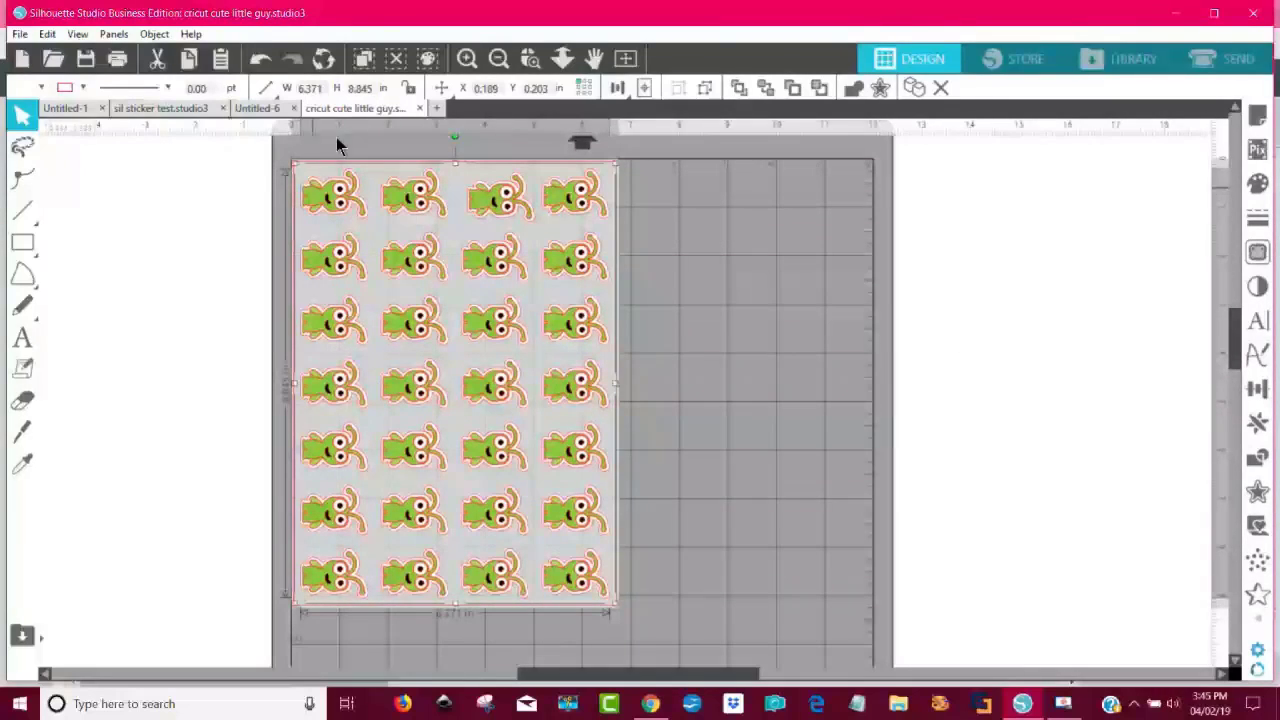
click(436, 108)
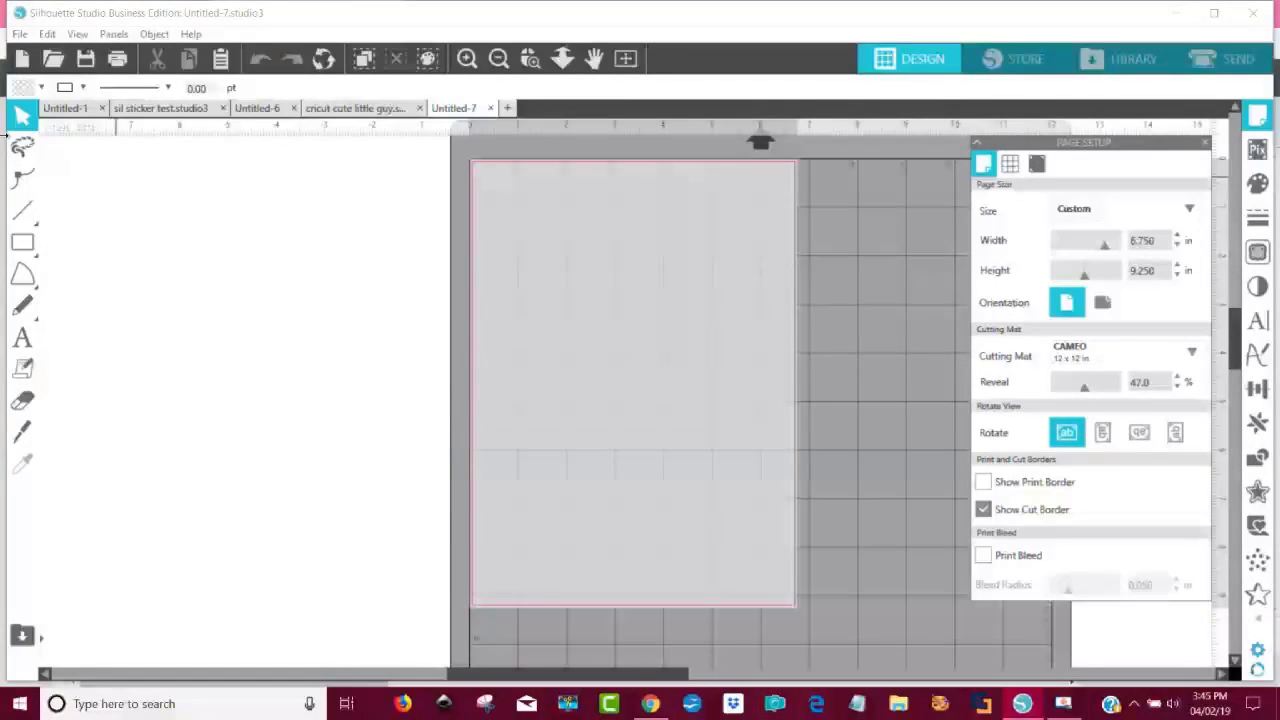
- Open the "cricut cute little guy" image from the Downloads folder
click(55, 58)
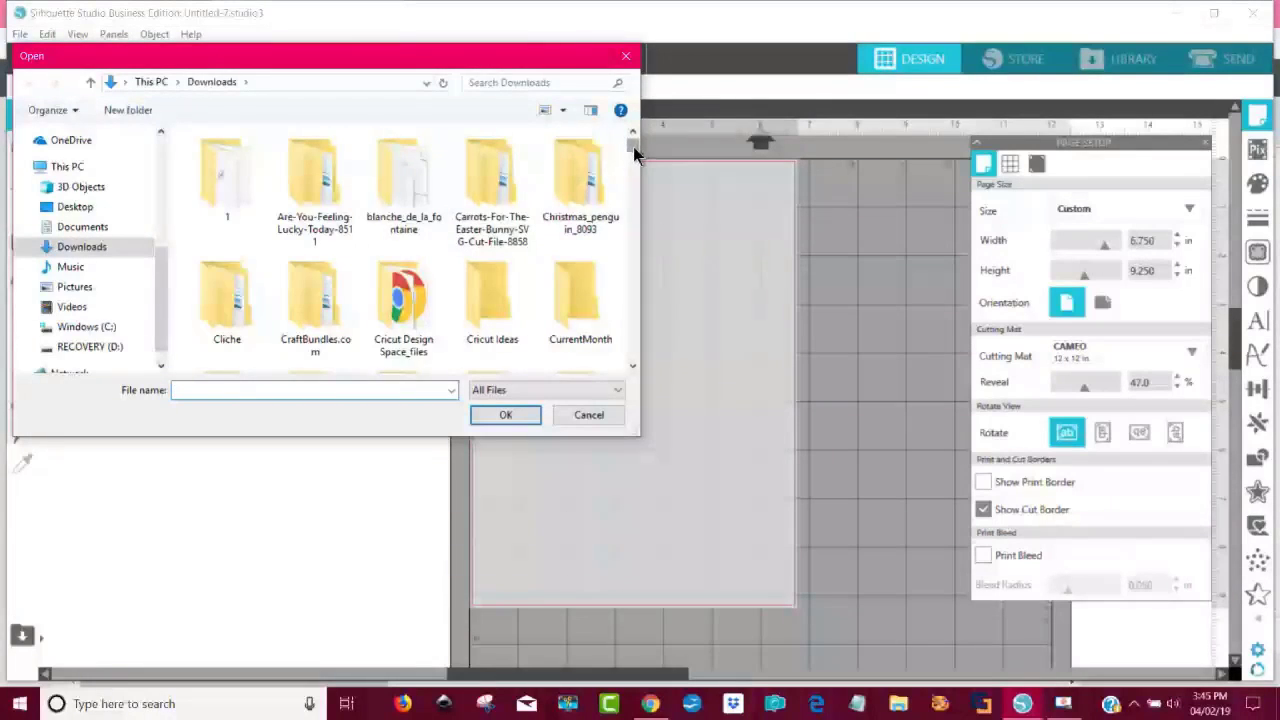
scroll(621, 160, down, 10)
scroll(618, 197, down, 10)
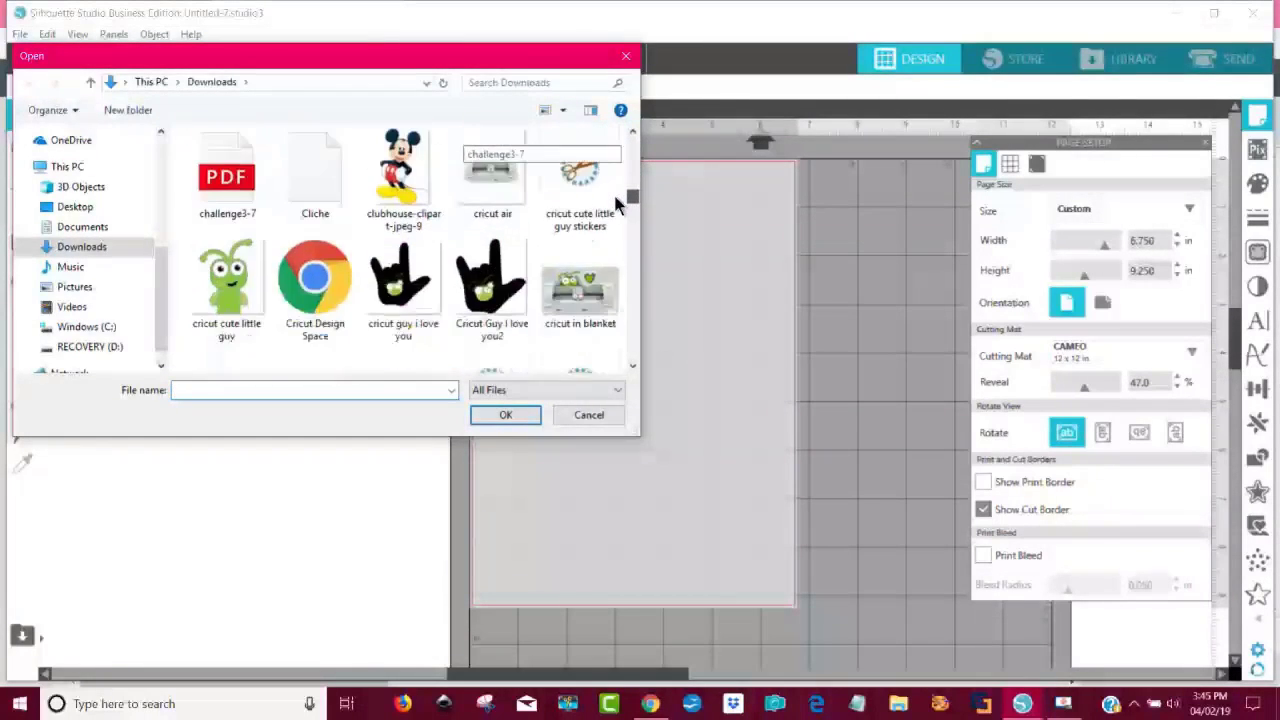
scroll(613, 225, down, 10)
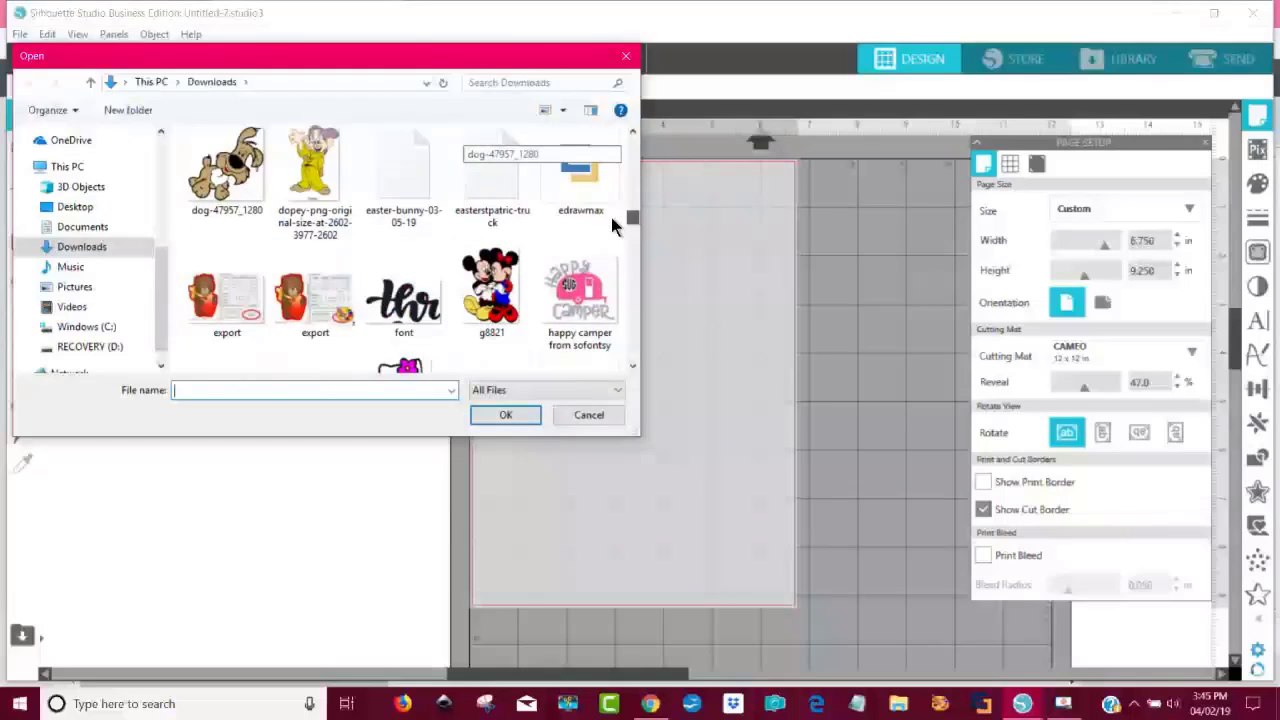
scroll(611, 256, down, 3)
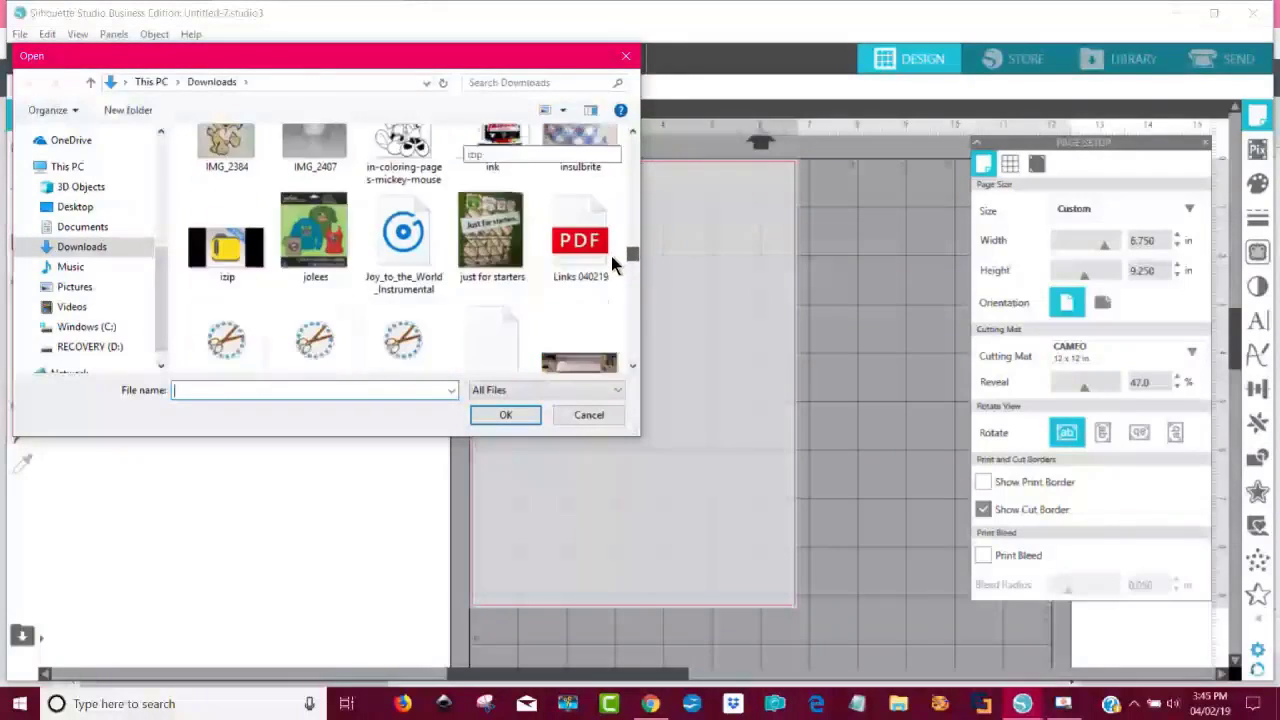
scroll(621, 229, up, 10)
drag(632, 205, 632, 197)
click(222, 240)
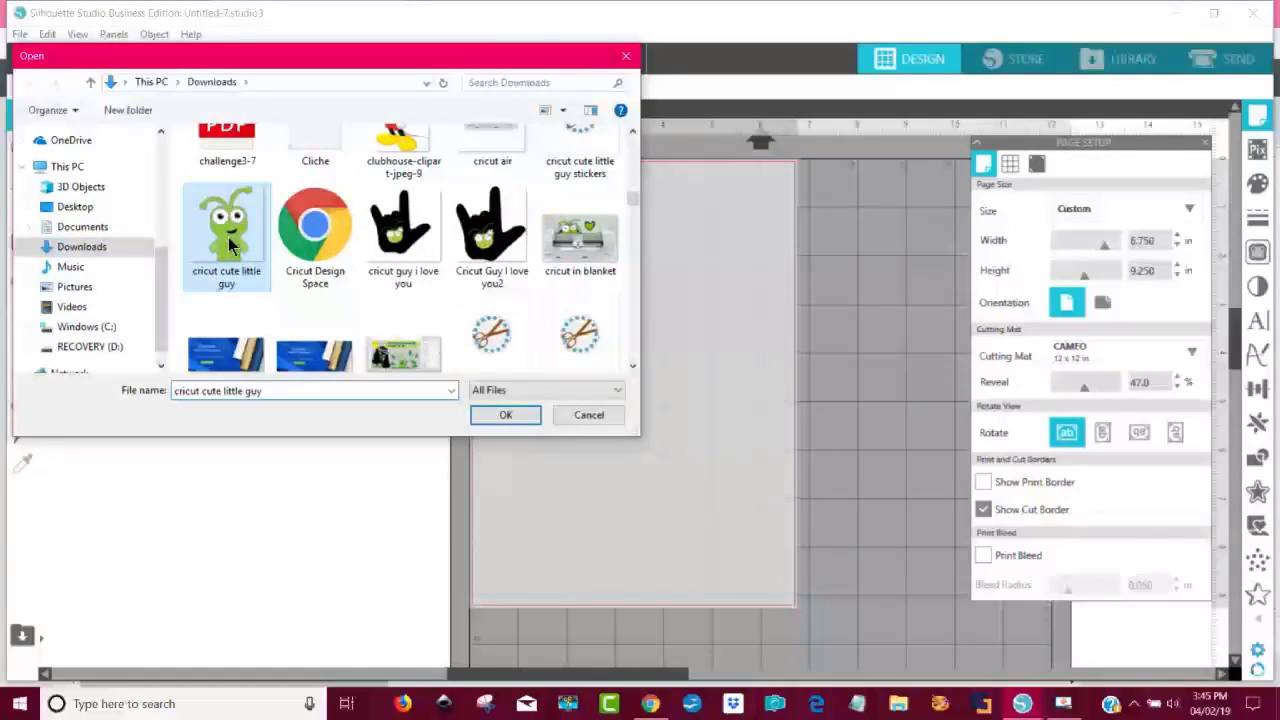
click(518, 416)
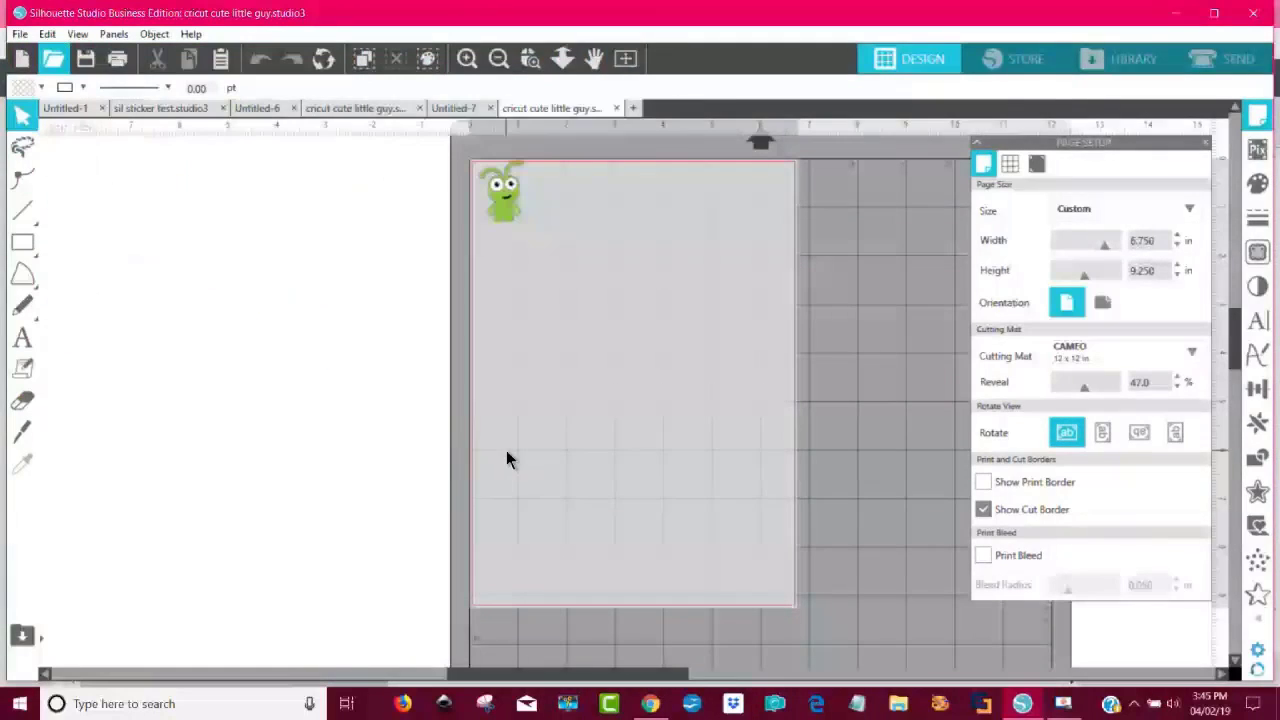
- Duplicate the green character and move both copies off the page into the empty area beside the cutting mat
click(505, 218)
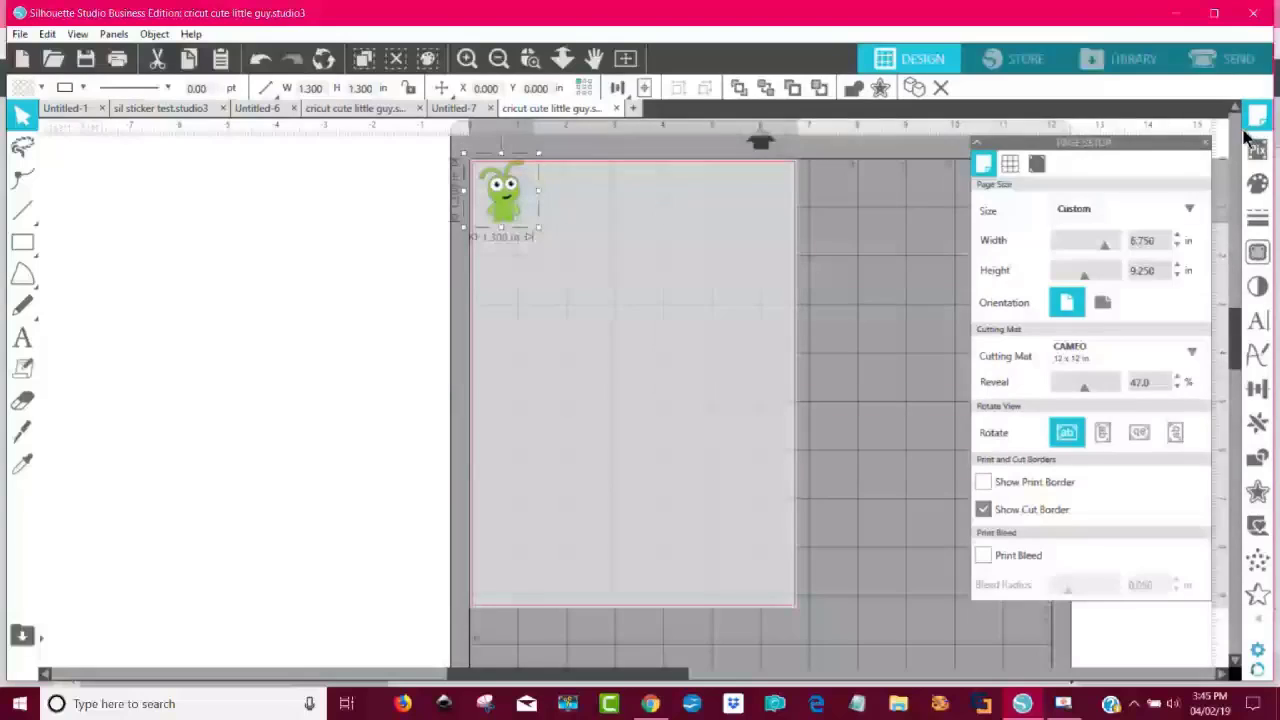
click(1206, 143)
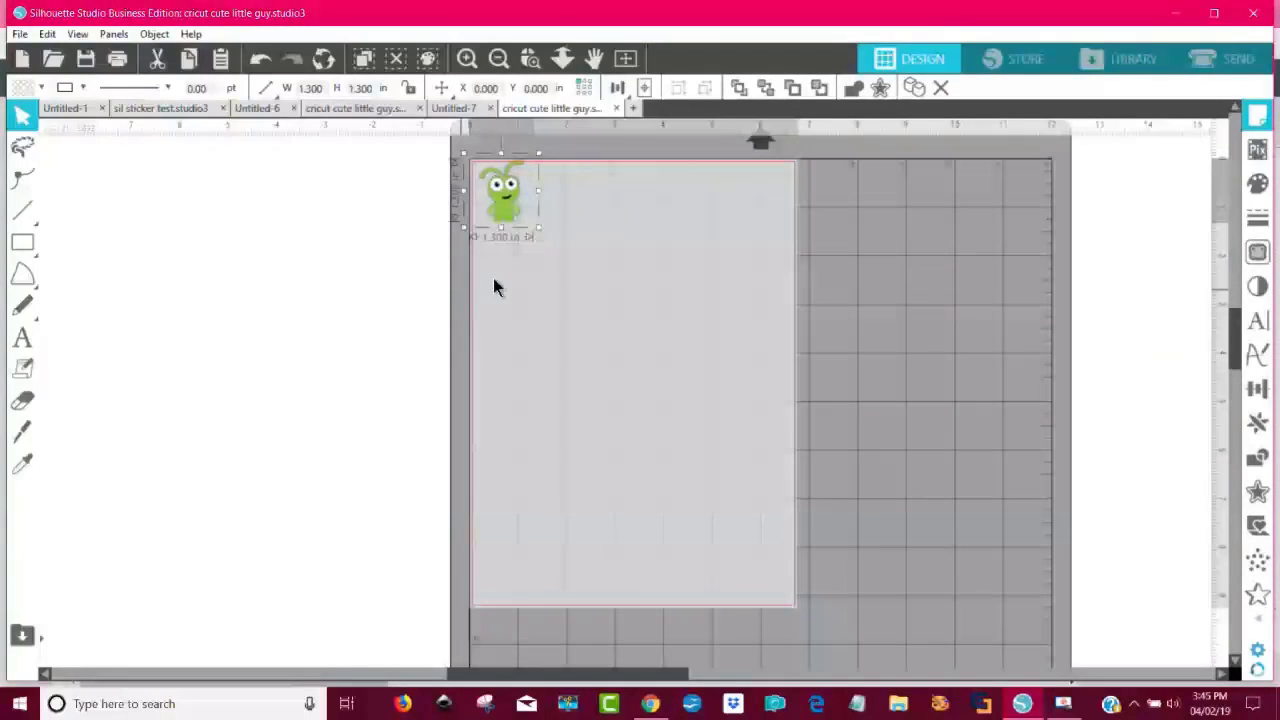
click(550, 275)
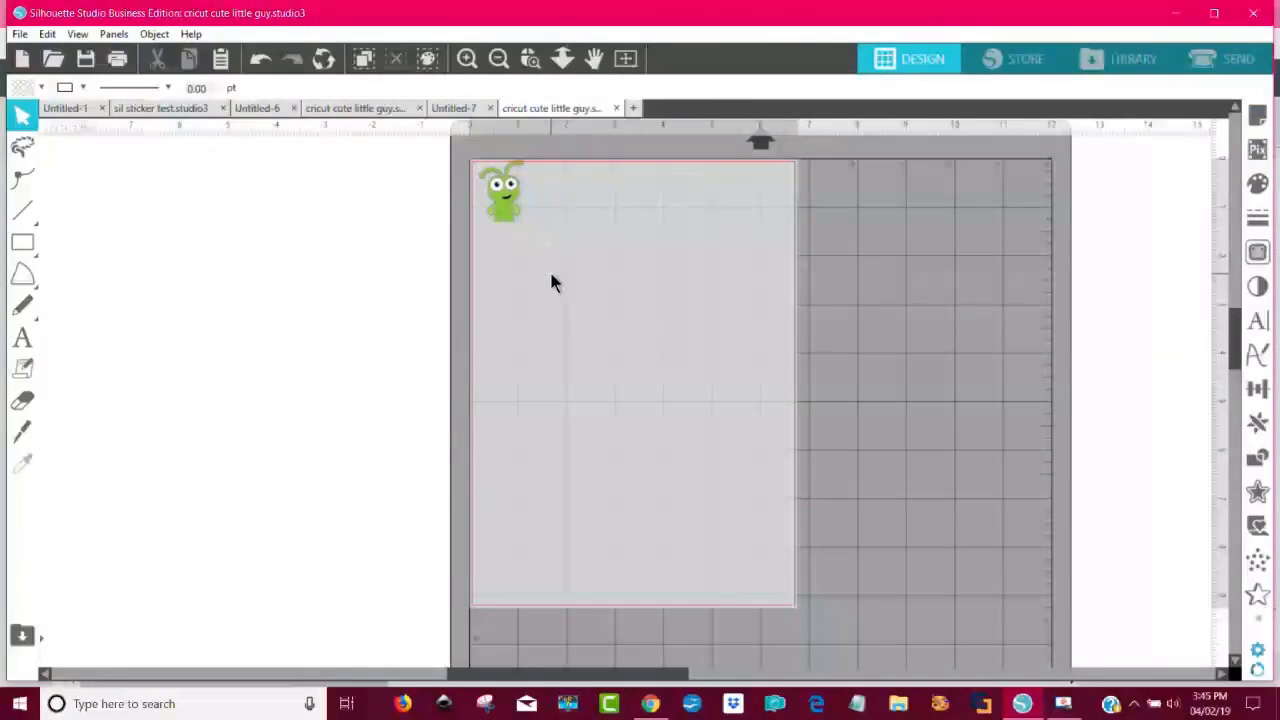
click(505, 215)
right_click(501, 214)
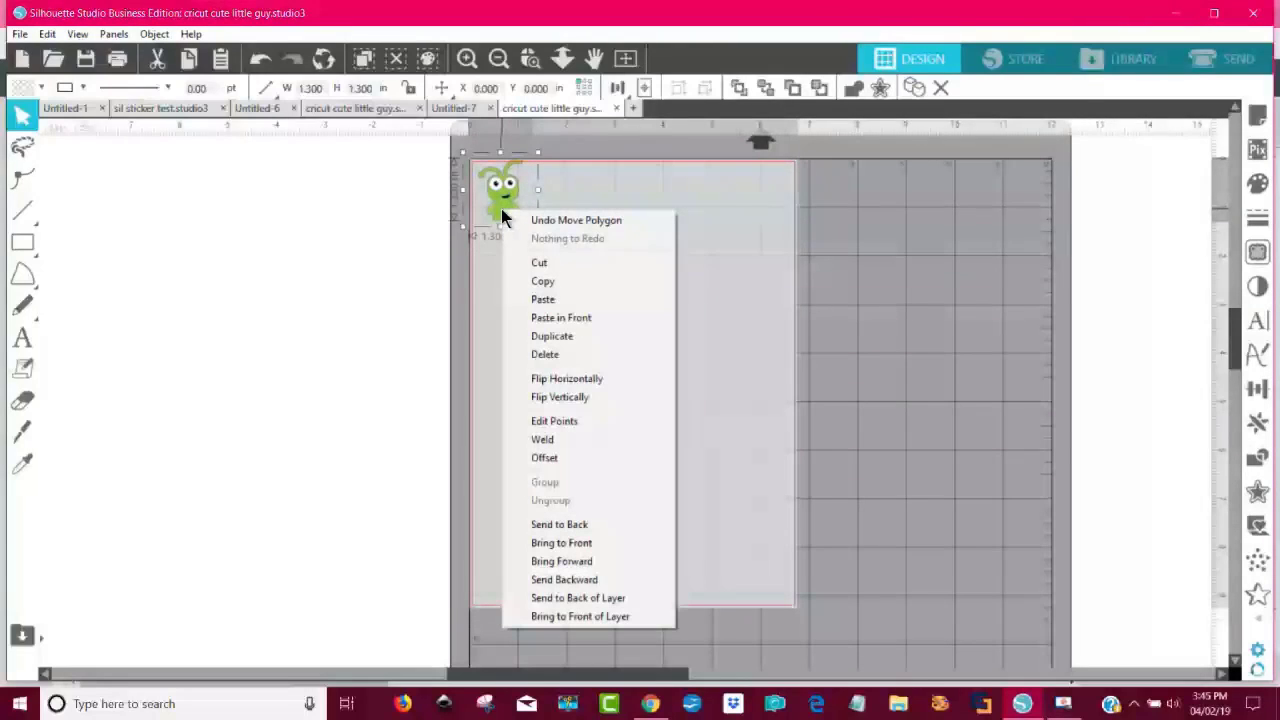
click(571, 337)
drag(519, 213, 125, 245)
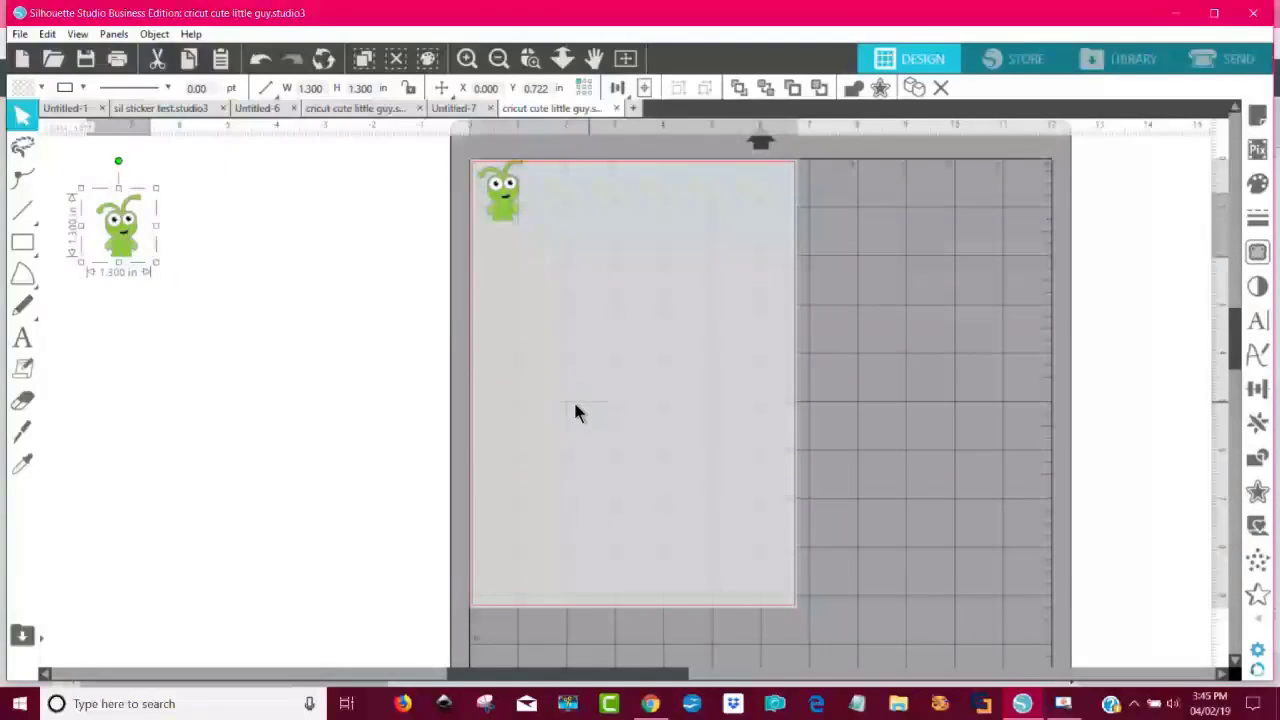
drag(510, 183, 300, 226)
click(306, 236)
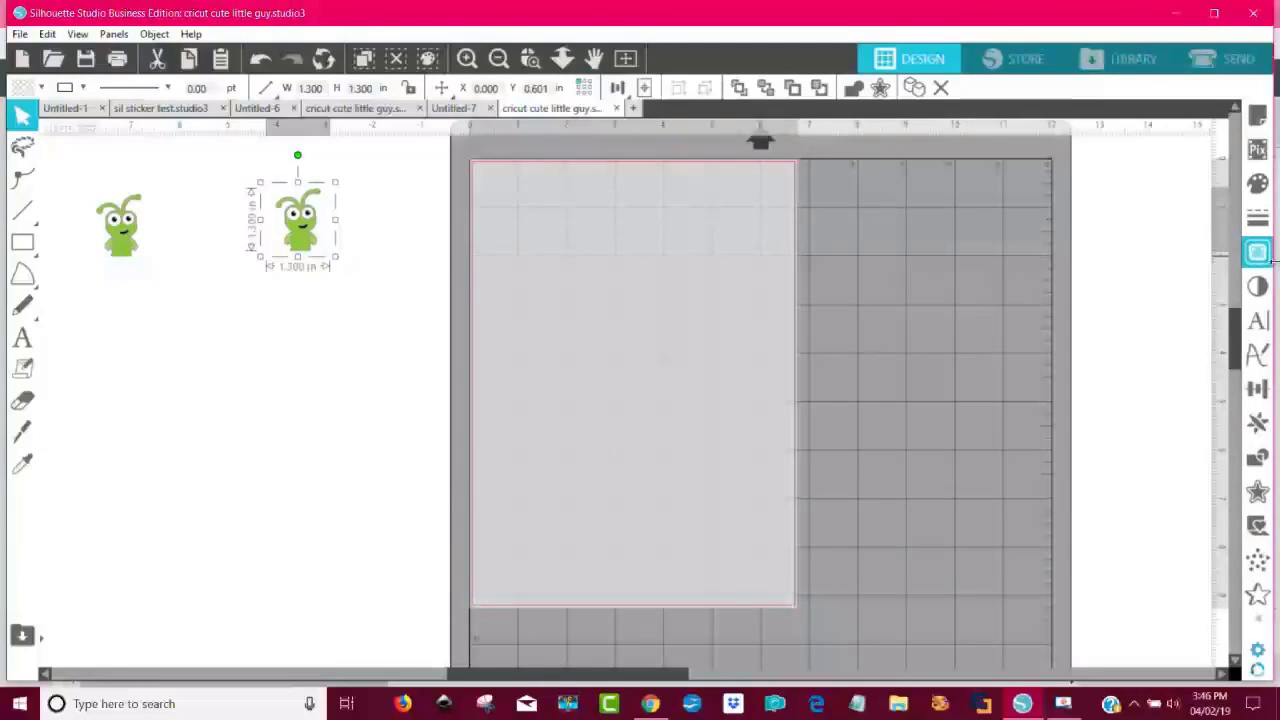
- Mark a trace area about 1.17 by 1.79 in around the character copy nearer the mat
click(1258, 255)
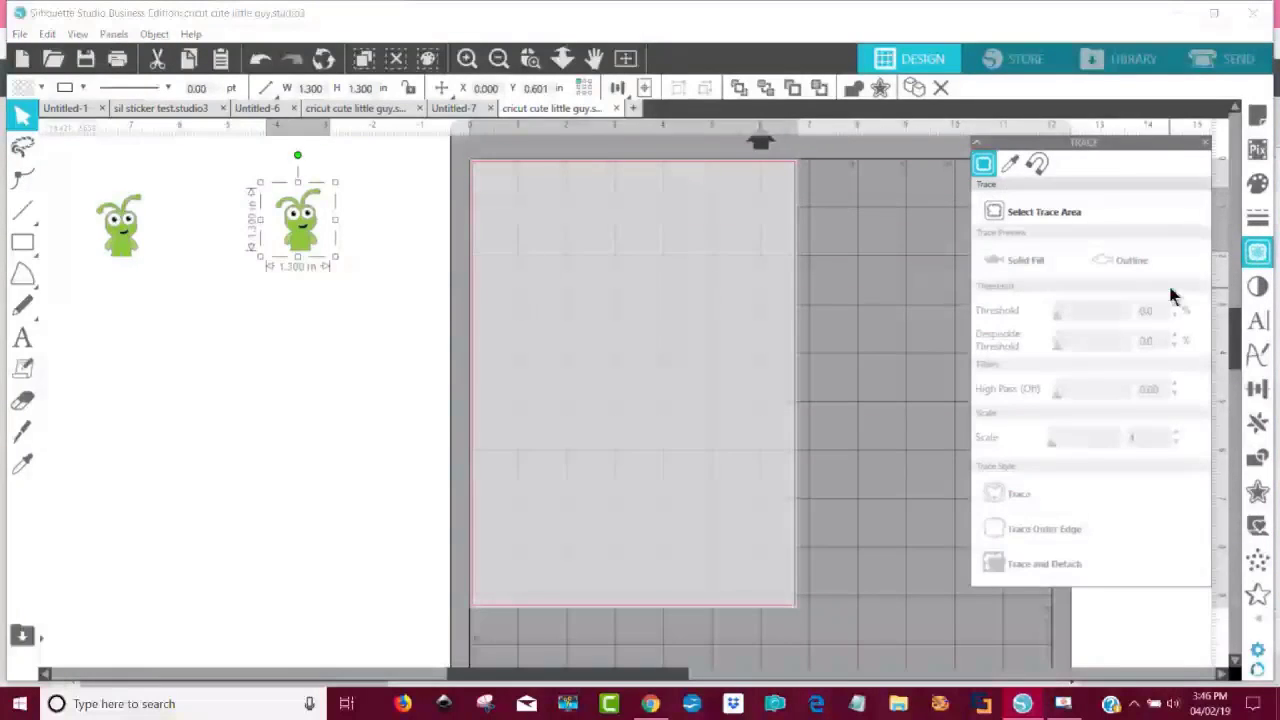
click(1032, 219)
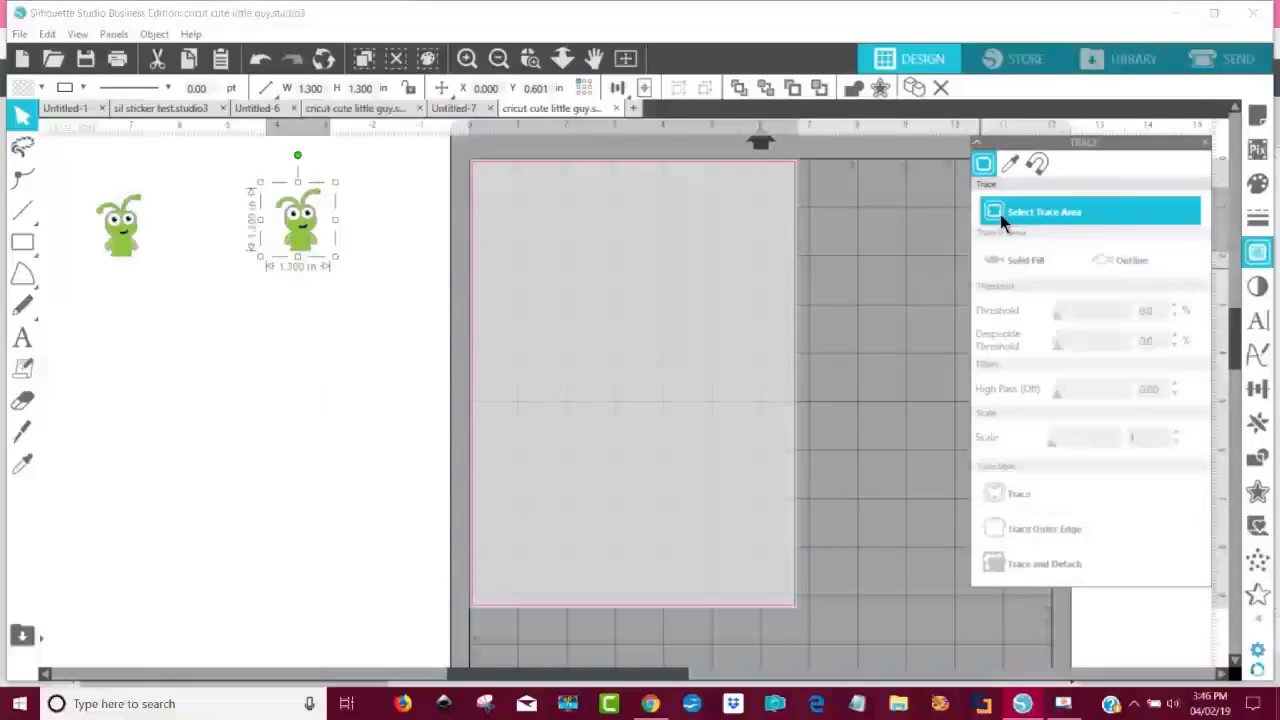
click(1113, 216)
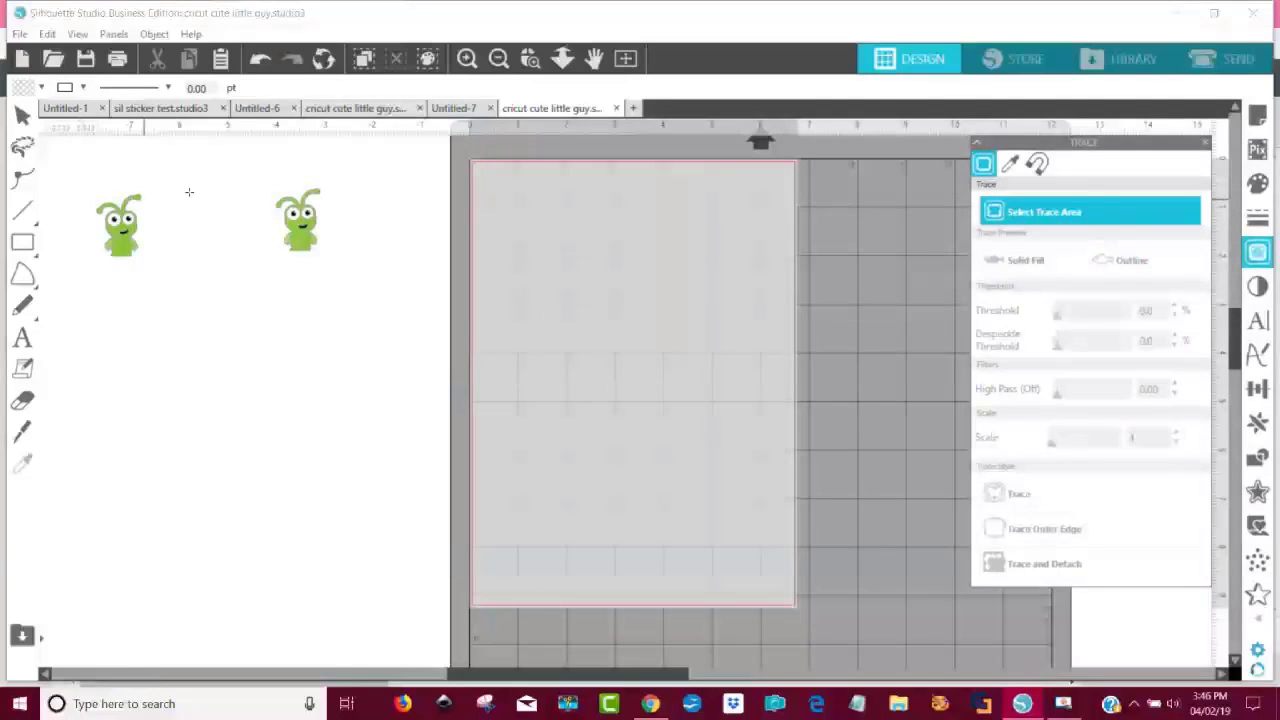
mouse_move(267, 176)
mouse_down()
mouse_move(333, 272)
mouse_move(330, 262)
mouse_up()
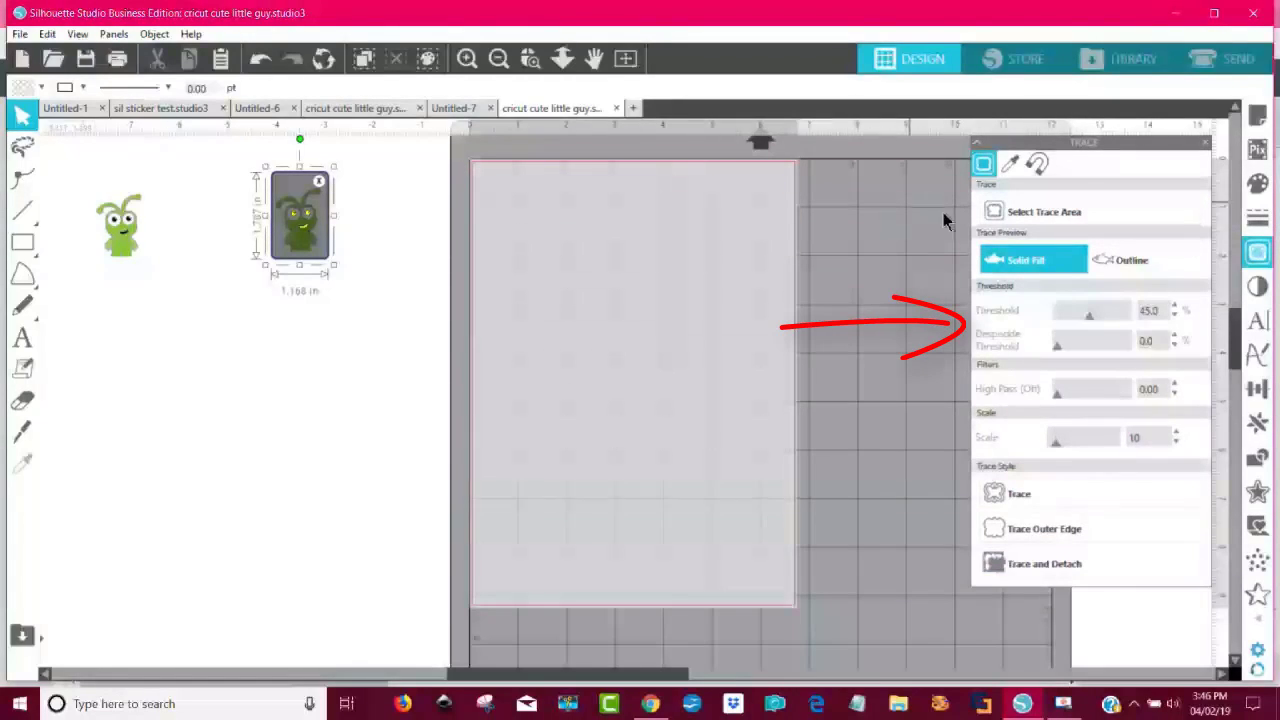
- Adjust the trace threshold to 66% so the preview fills the character
click(1116, 317)
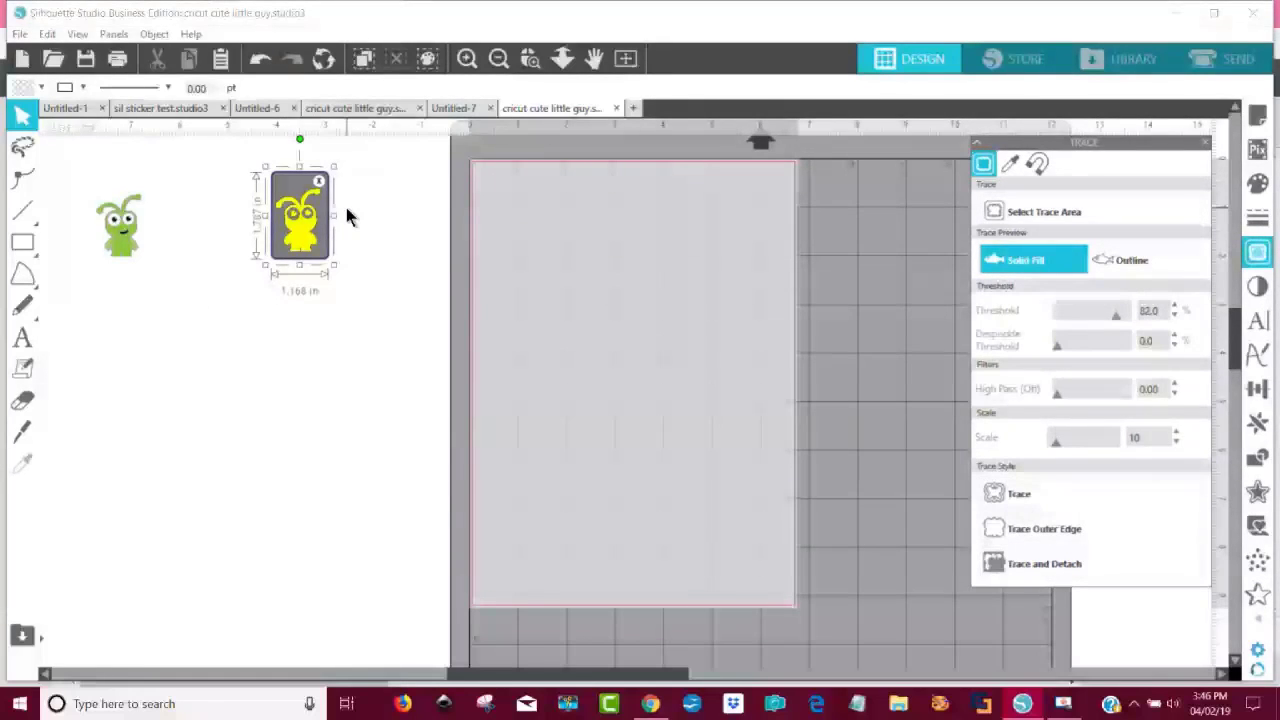
key(ctrl+plus)
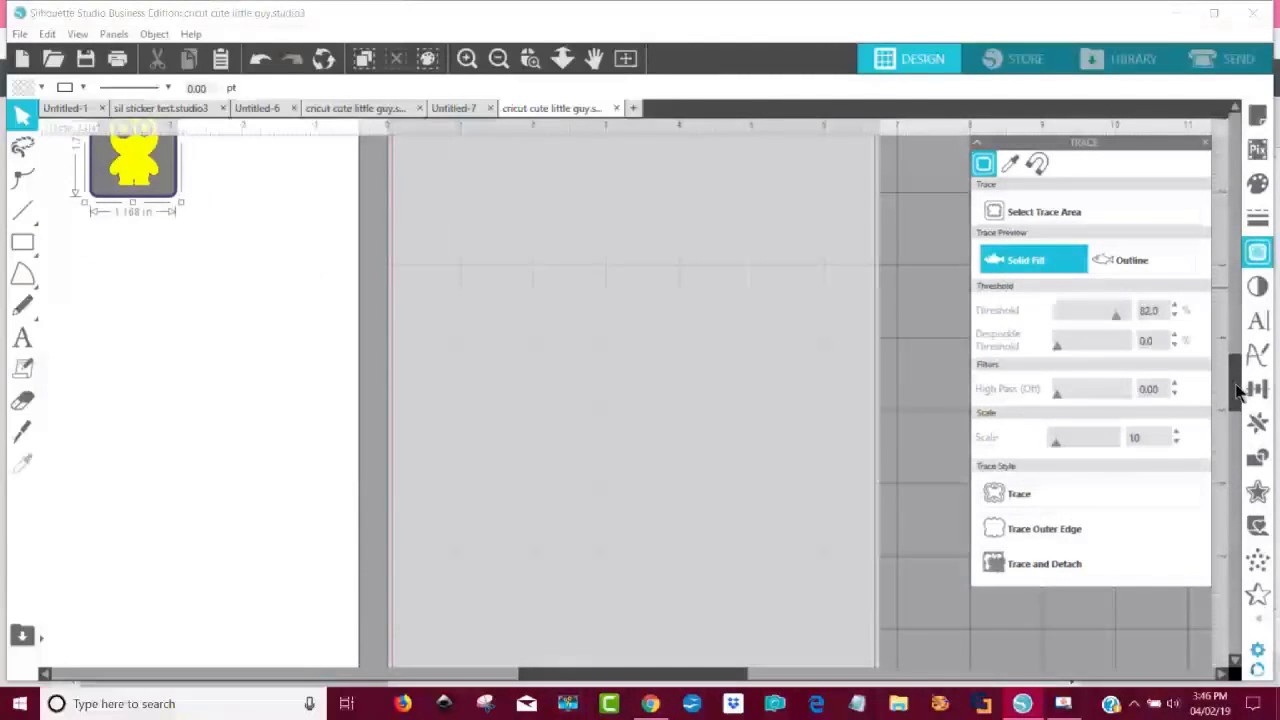
drag(1240, 392, 1240, 350)
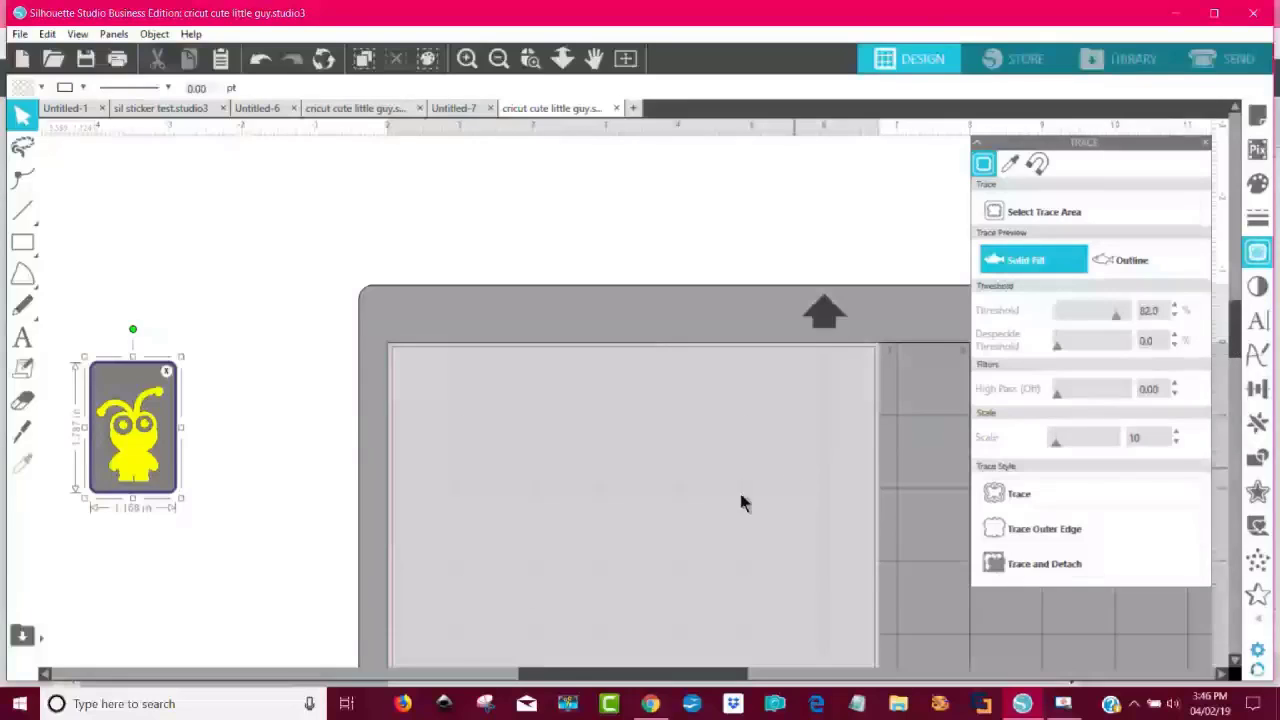
drag(581, 683, 453, 683)
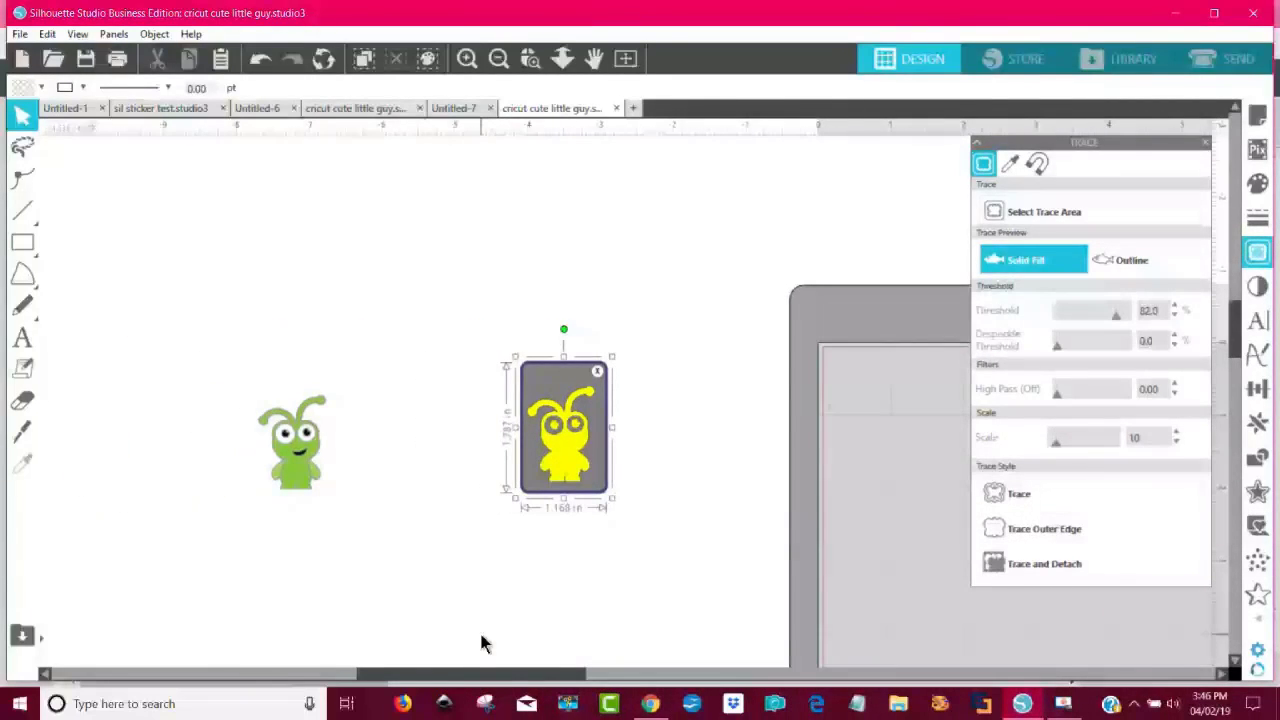
scroll(480, 643, up, 2)
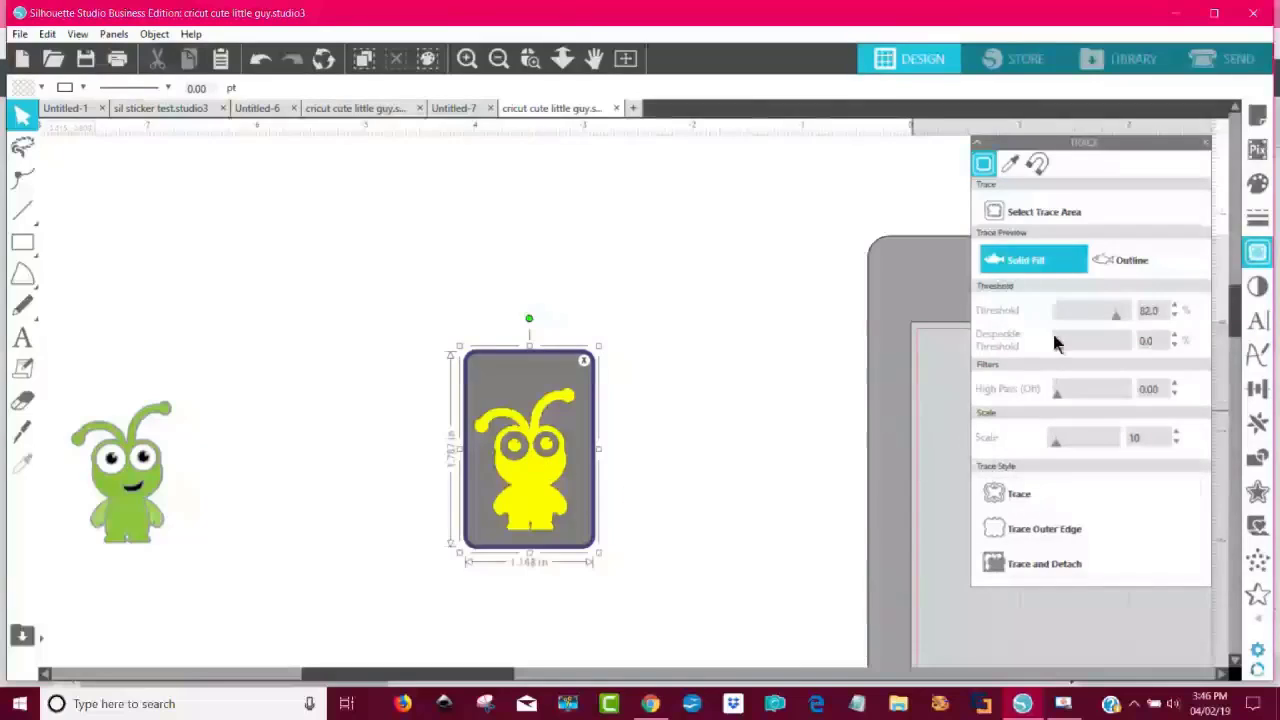
click(1102, 310)
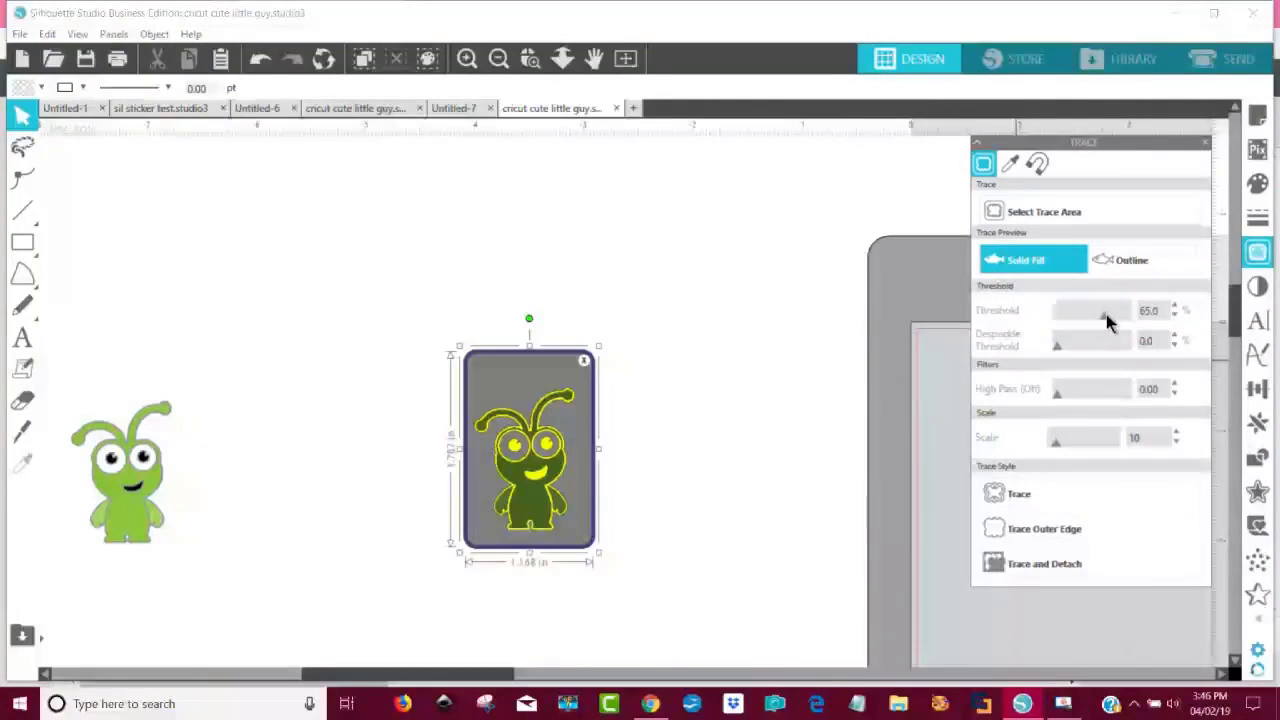
click(1115, 316)
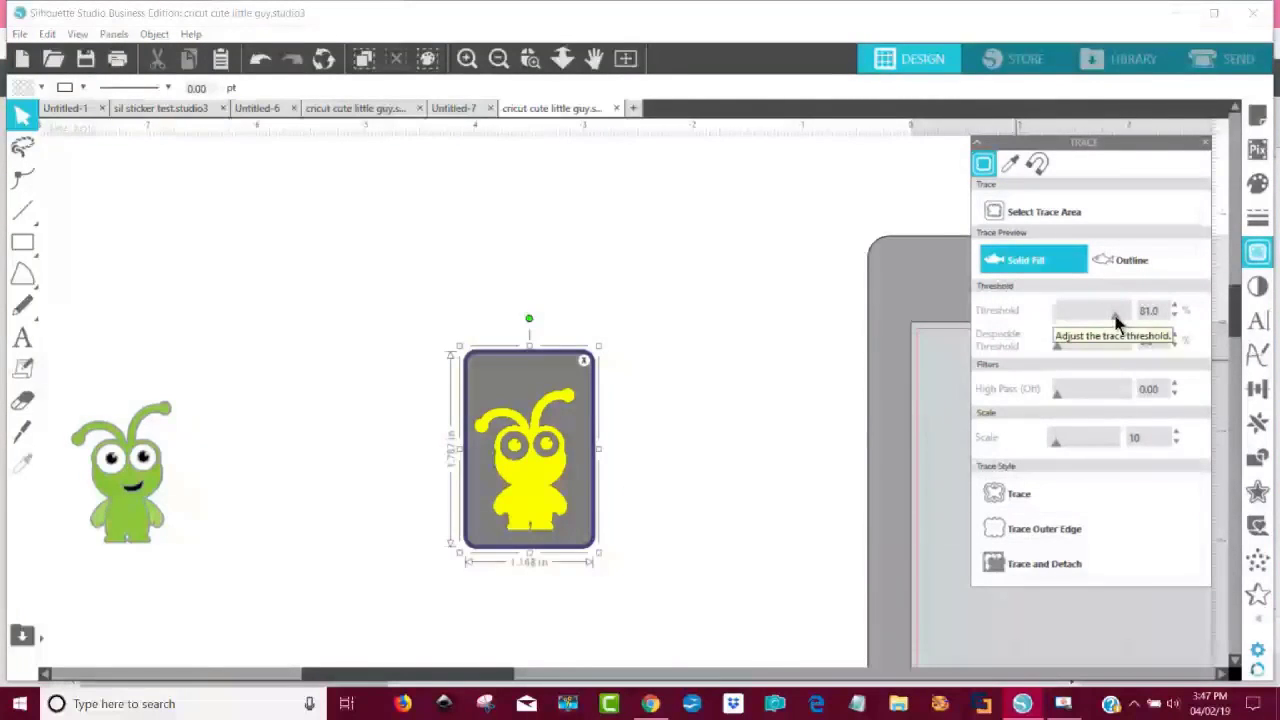
click(1104, 316)
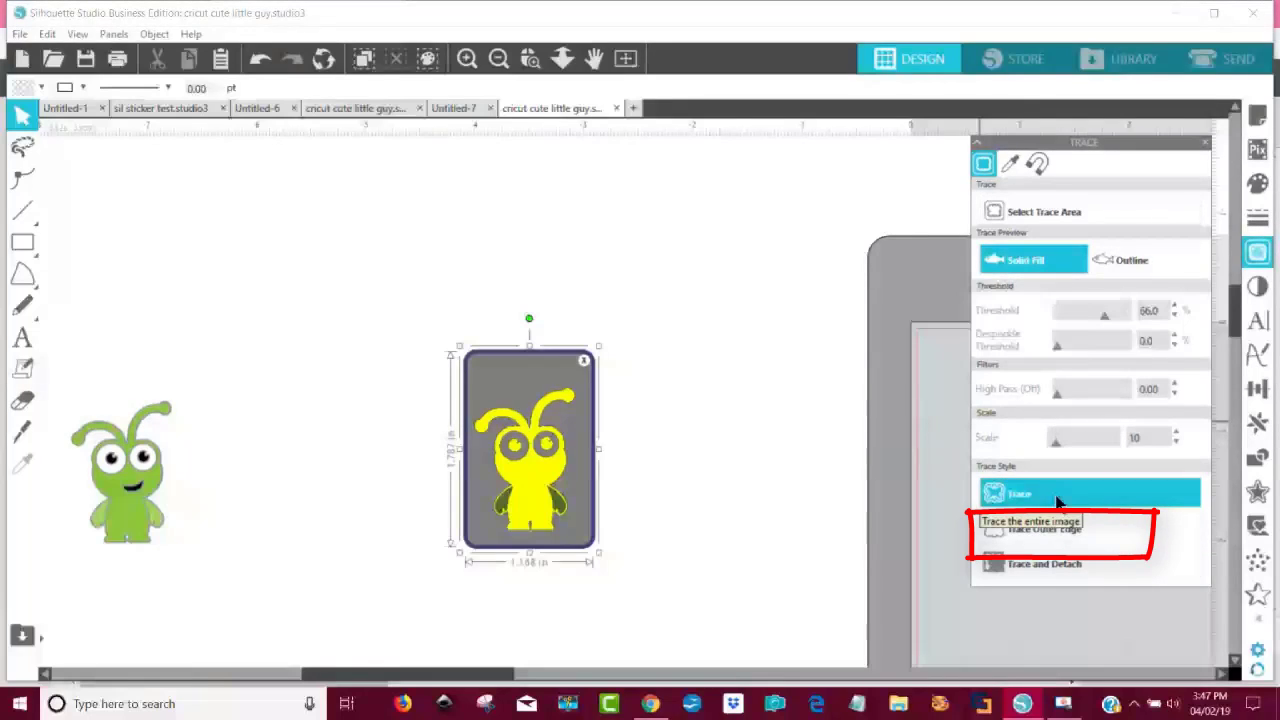
- Trace the character's outer edge and move the image away from its traced outline
click(1117, 527)
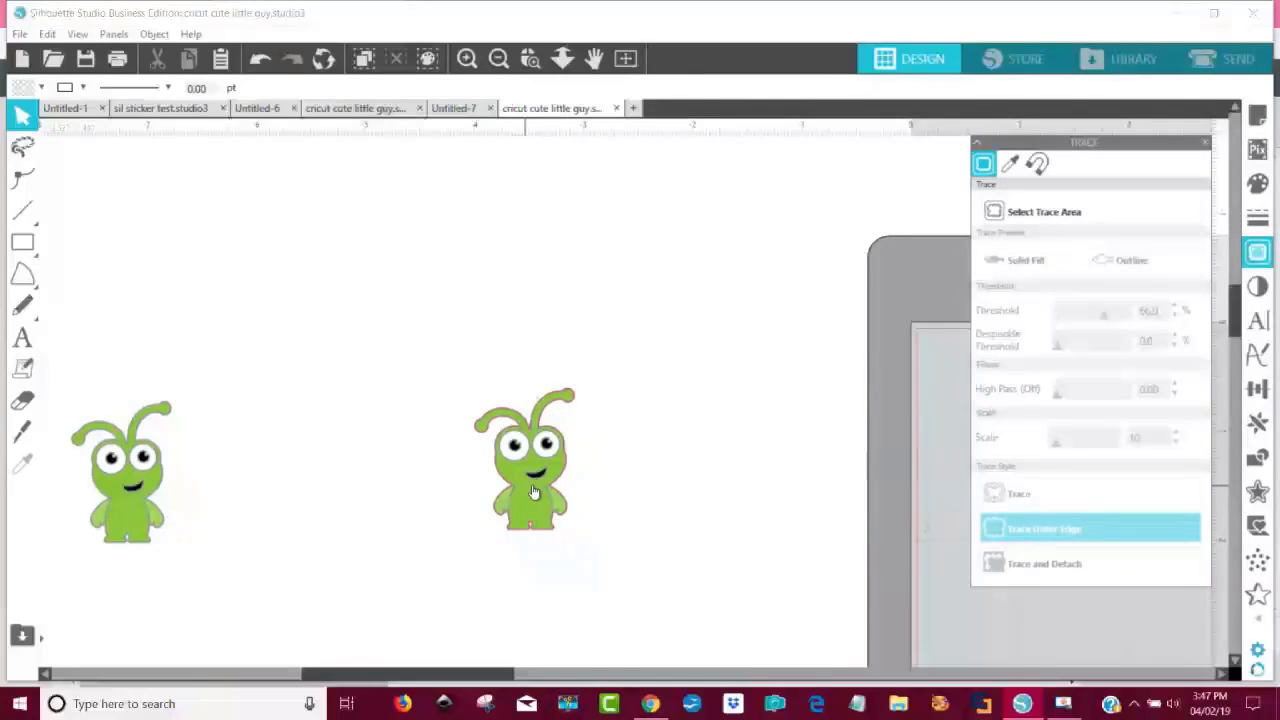
mouse_move(533, 492)
mouse_down()
mouse_move(473, 421)
mouse_move(236, 392)
mouse_move(200, 409)
mouse_up()
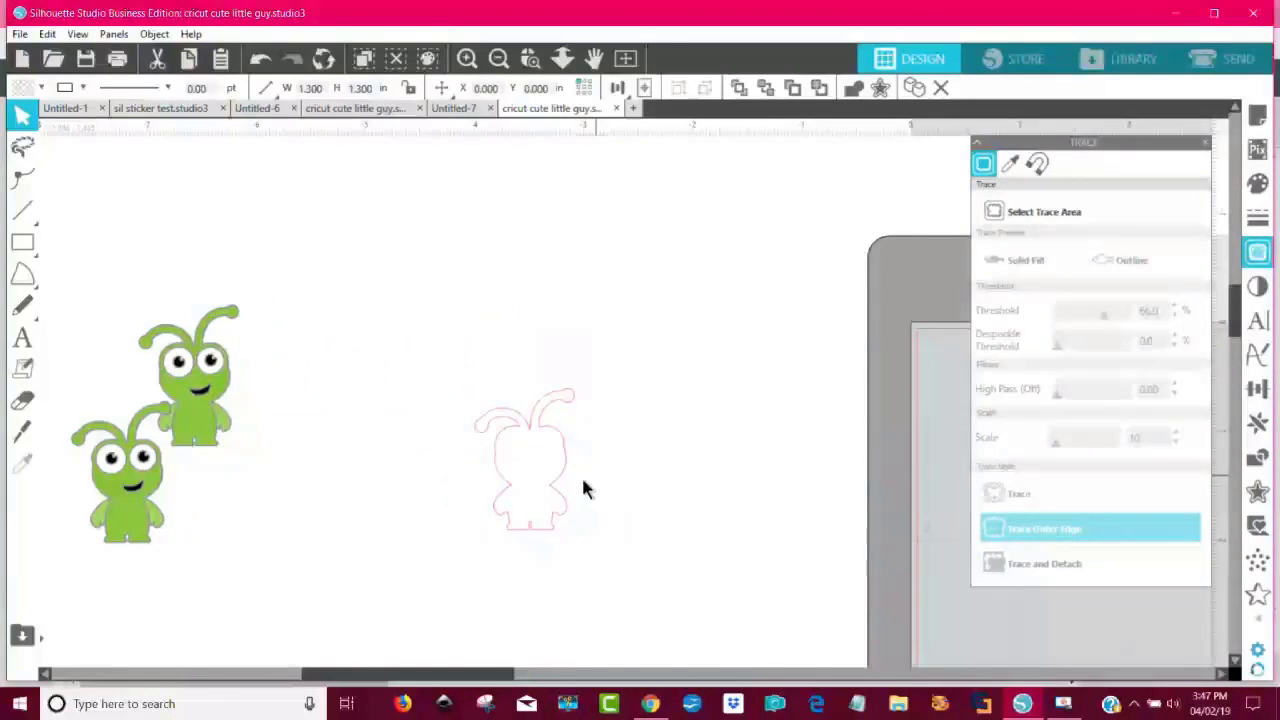
click(526, 489)
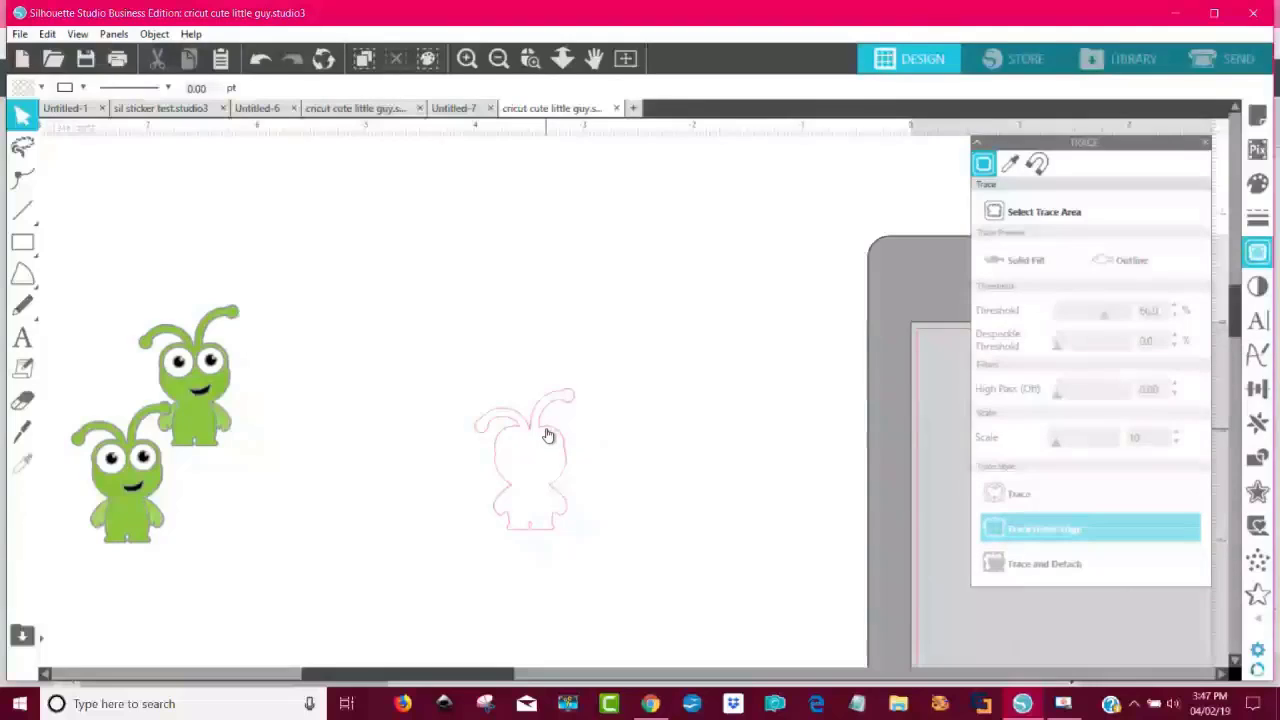
- Offset the traced outline outward by 0.05 in
click(548, 435)
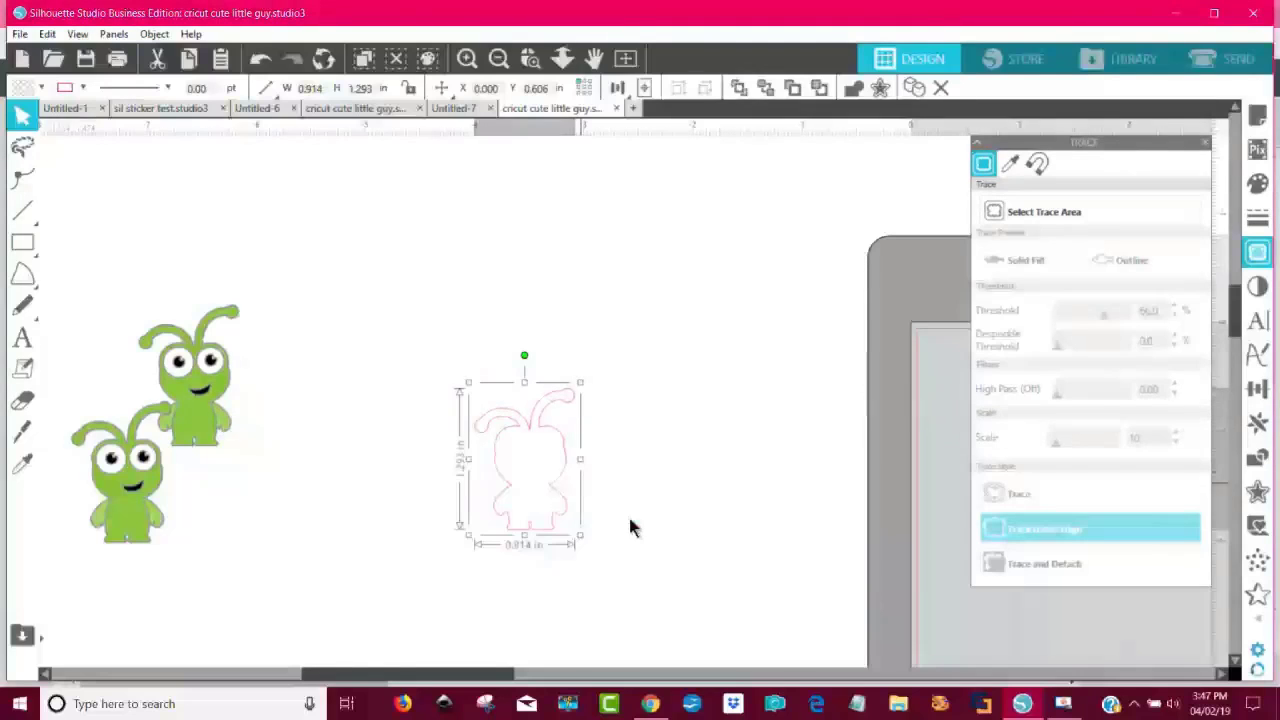
click(1259, 496)
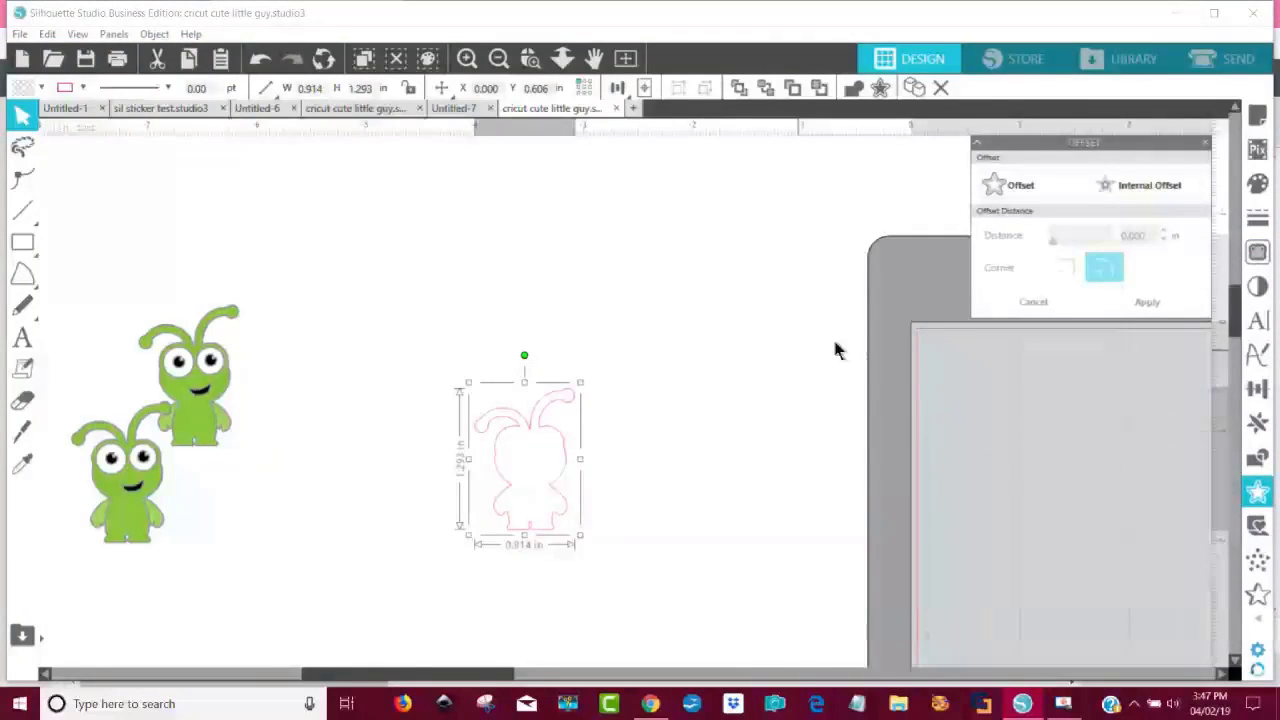
drag(1067, 147, 716, 249)
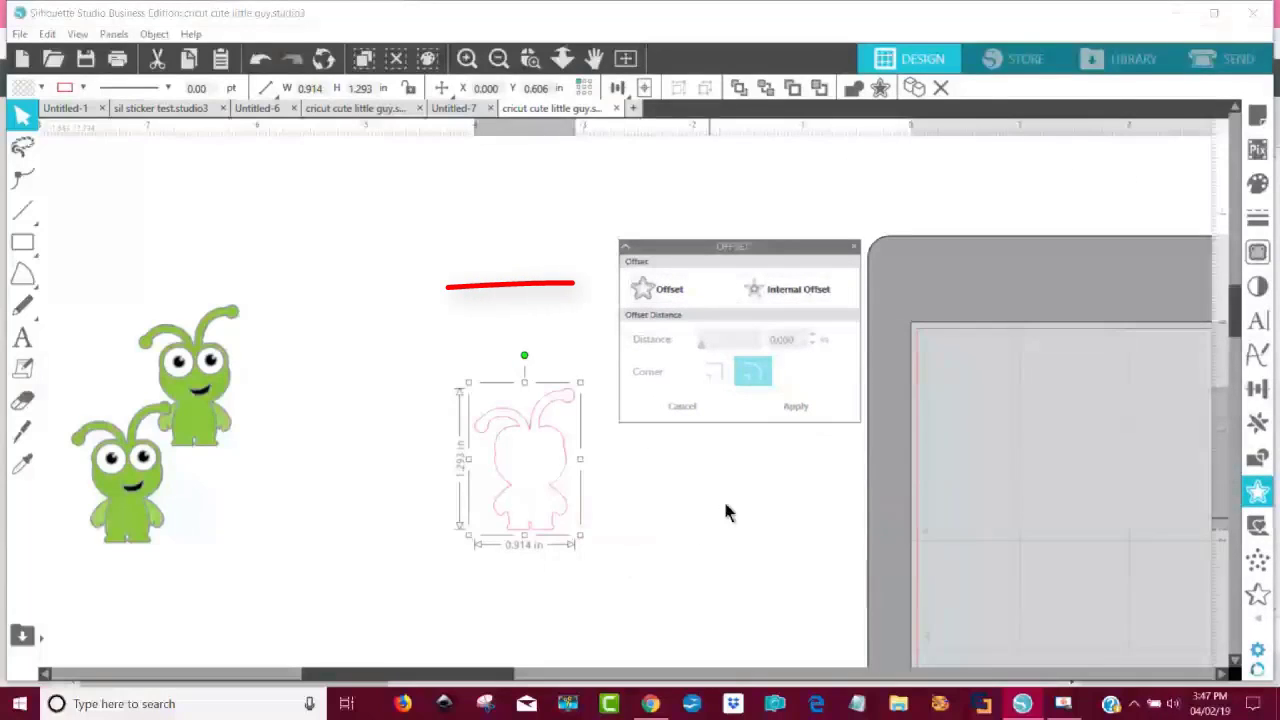
click(676, 296)
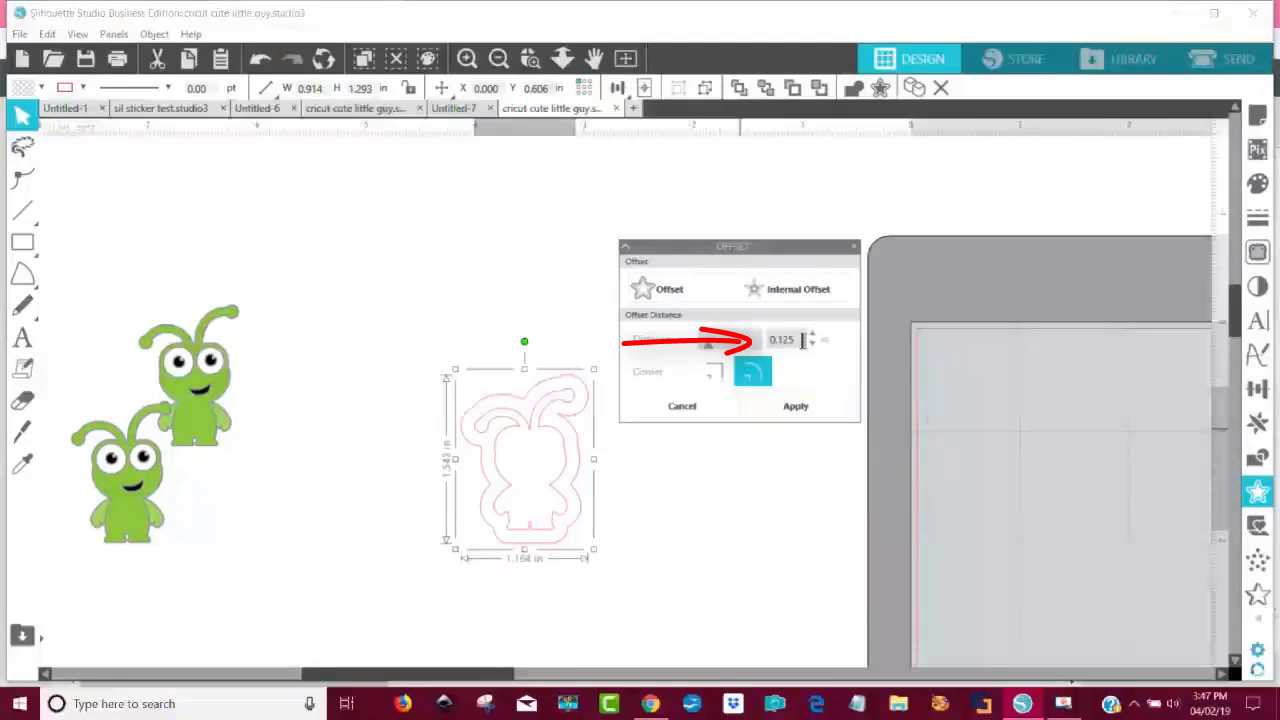
key(BackSpace)
key(BackSpace)
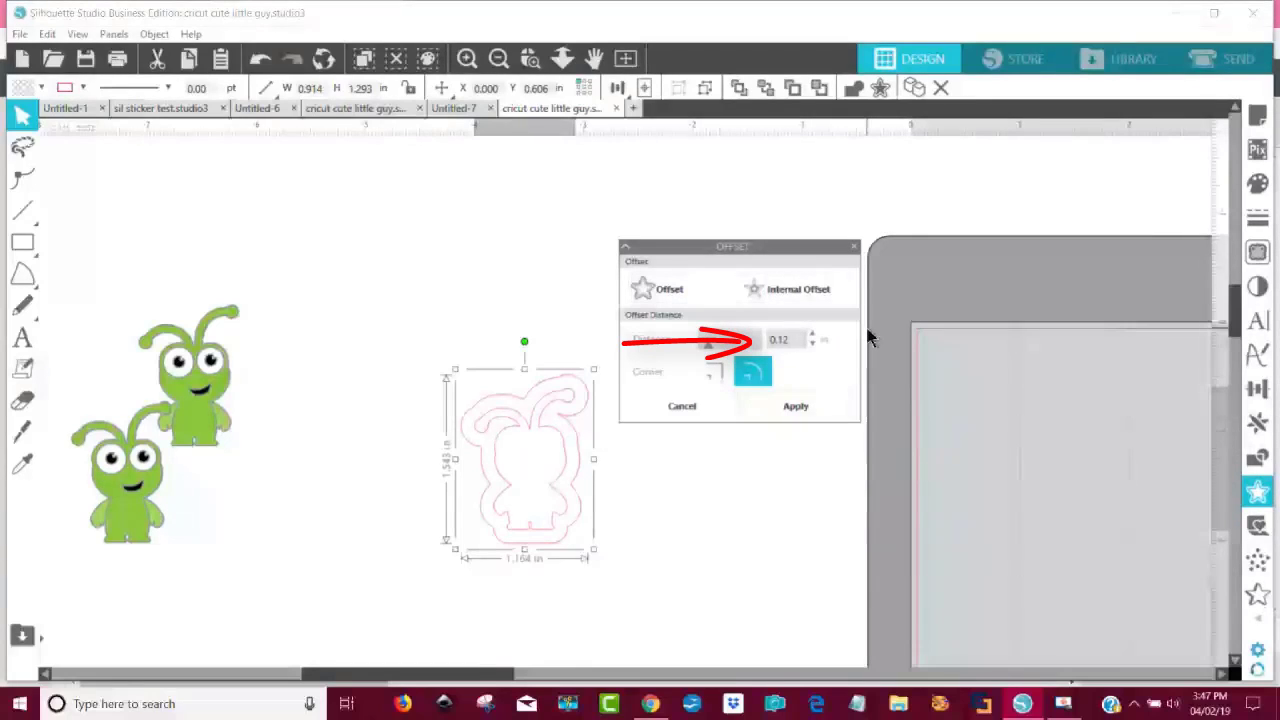
key(BackSpace)
text(05)
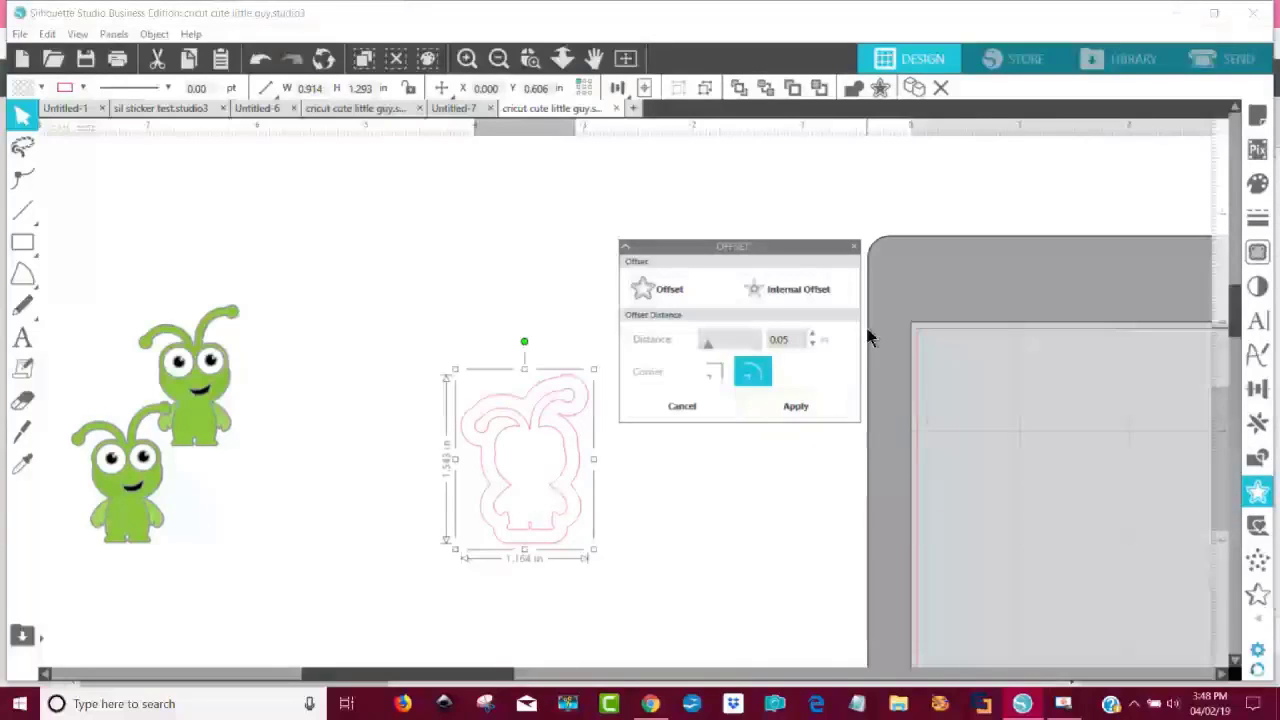
key(Return)
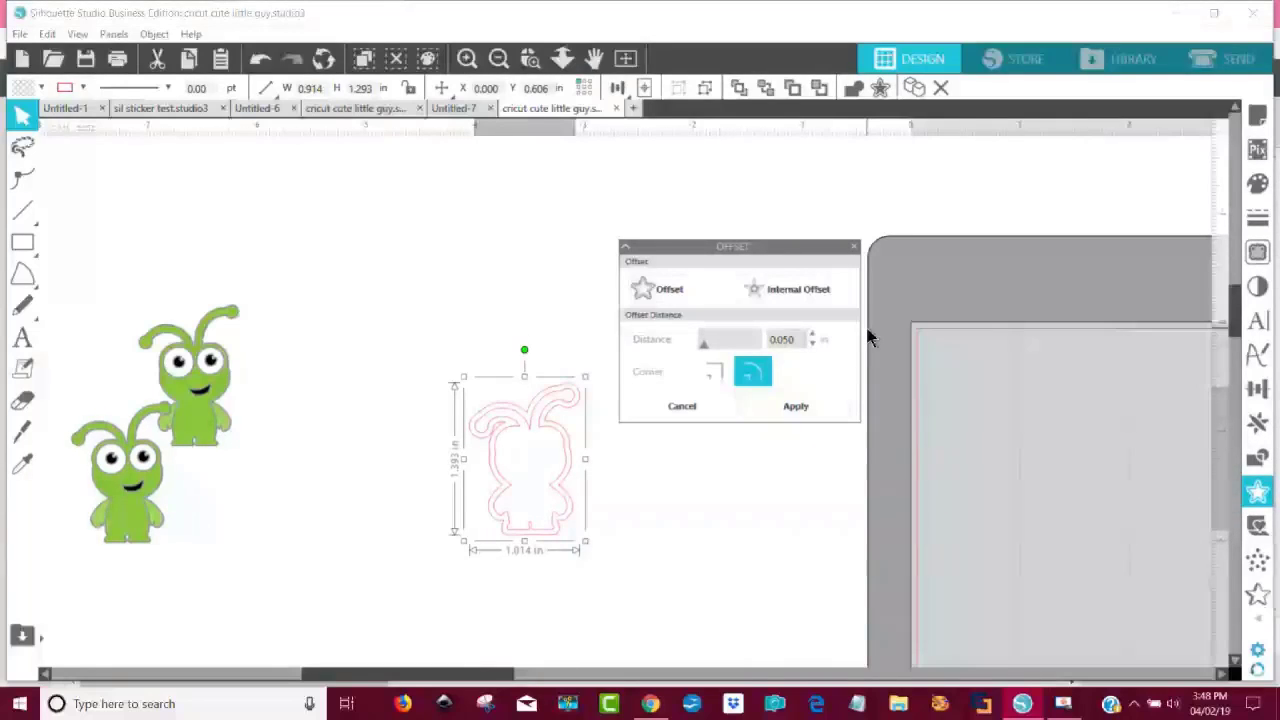
click(768, 508)
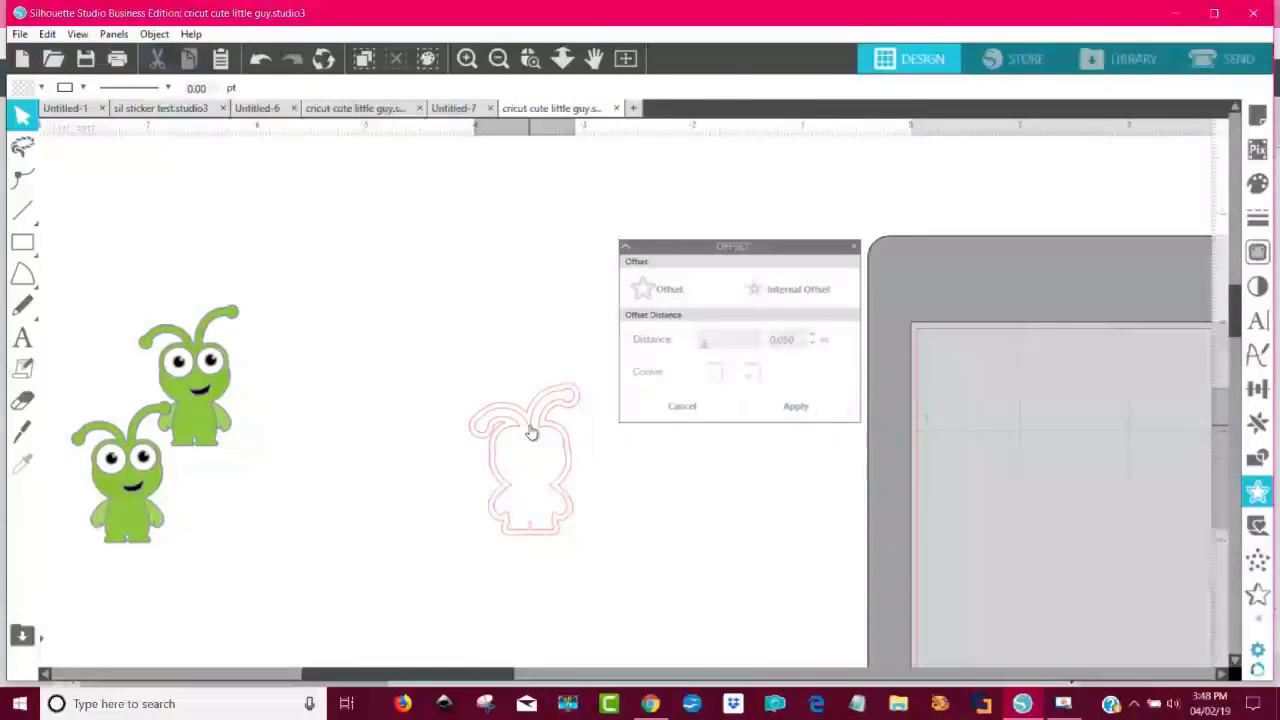
- Delete the original inner outline and fill the remaining offset silhouette with white
drag(531, 432, 470, 268)
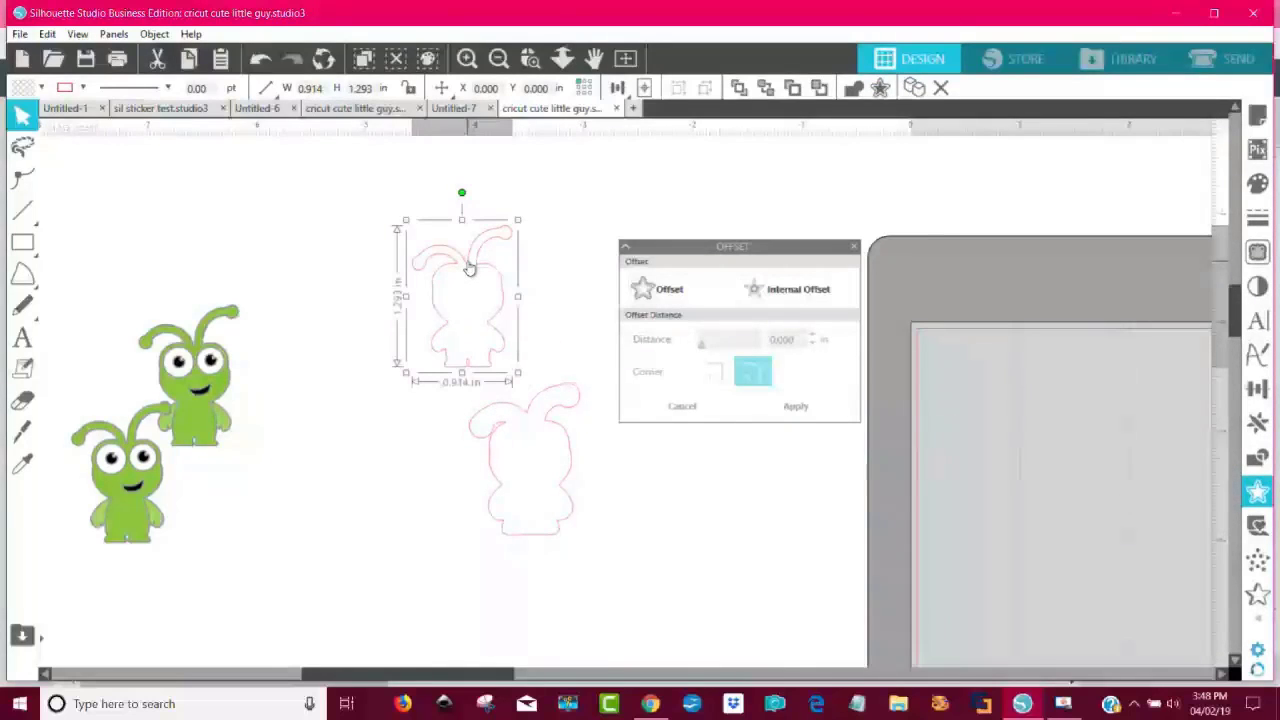
key(Delete)
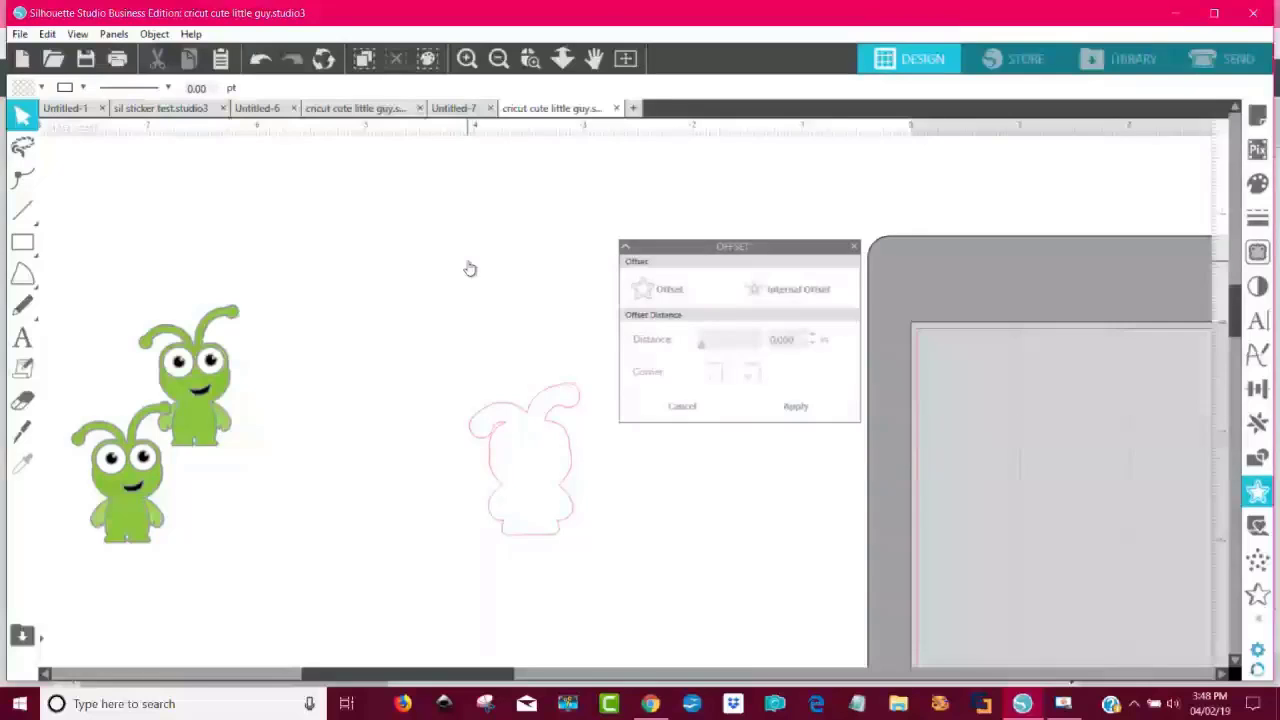
click(513, 411)
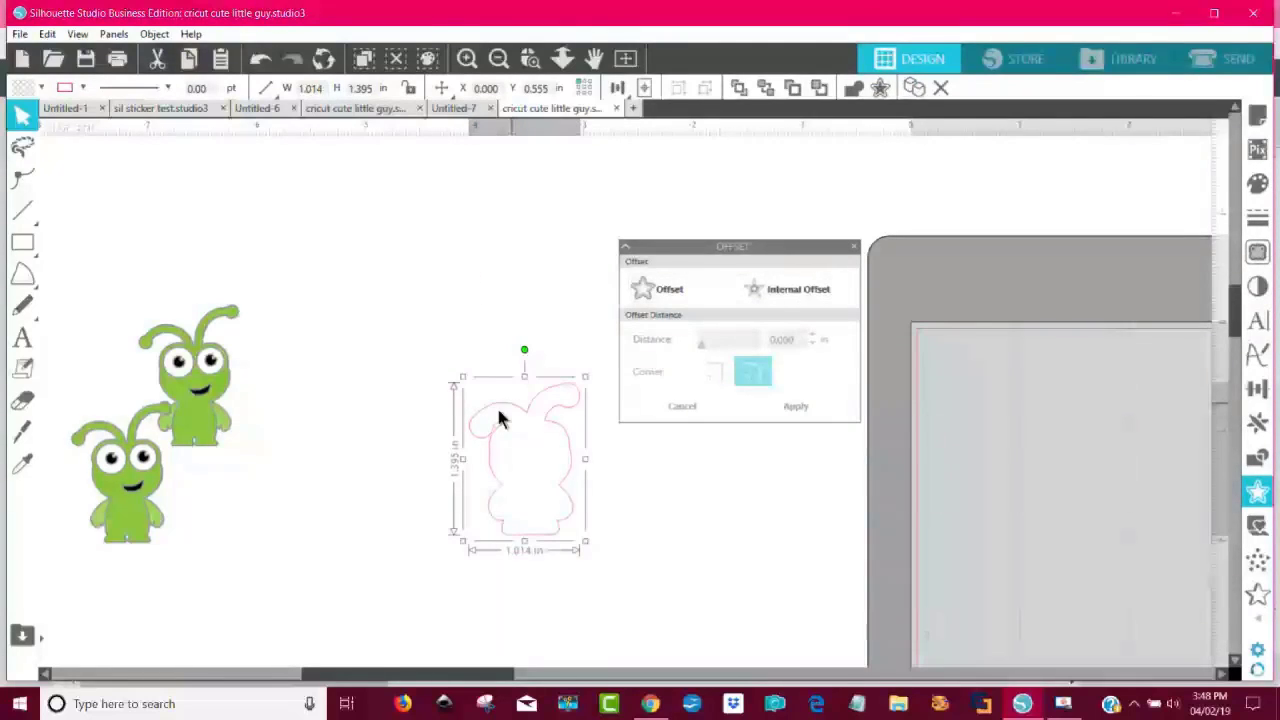
click(27, 91)
click(25, 110)
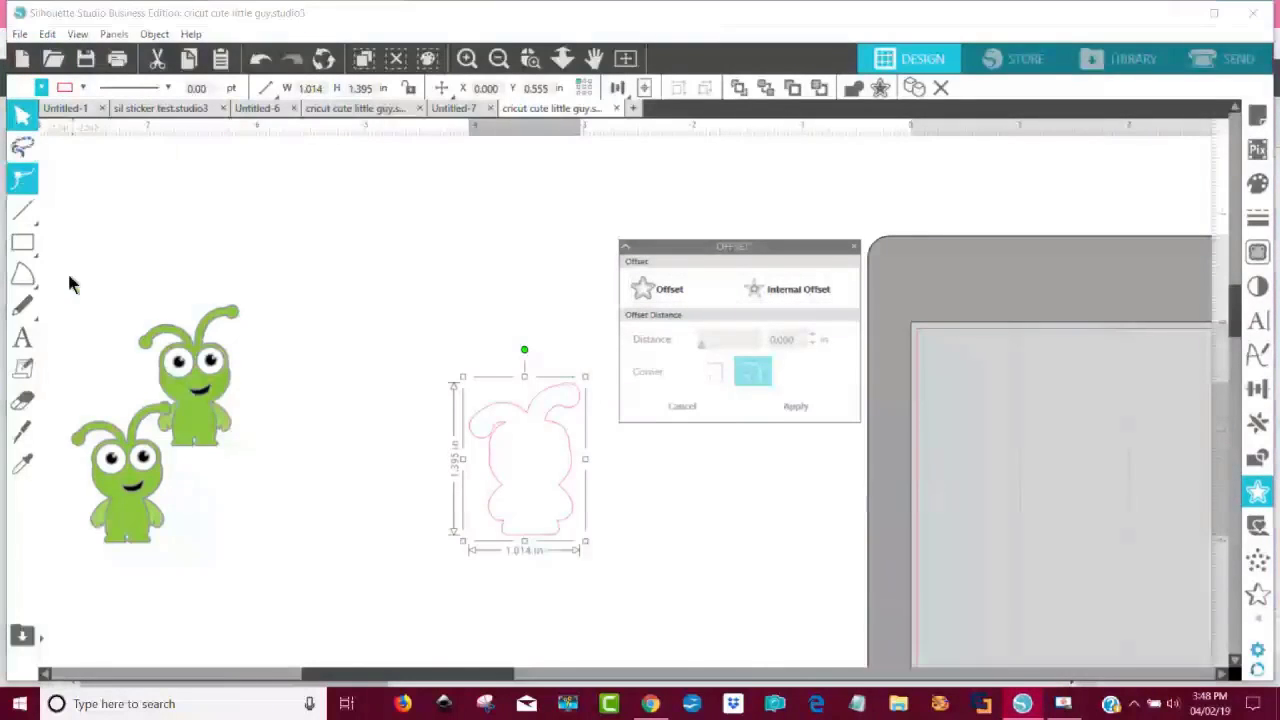
- Place the white silhouette on the page and move the upper character copy further from the other one
drag(545, 465, 1024, 423)
drag(188, 378, 293, 373)
click(826, 404)
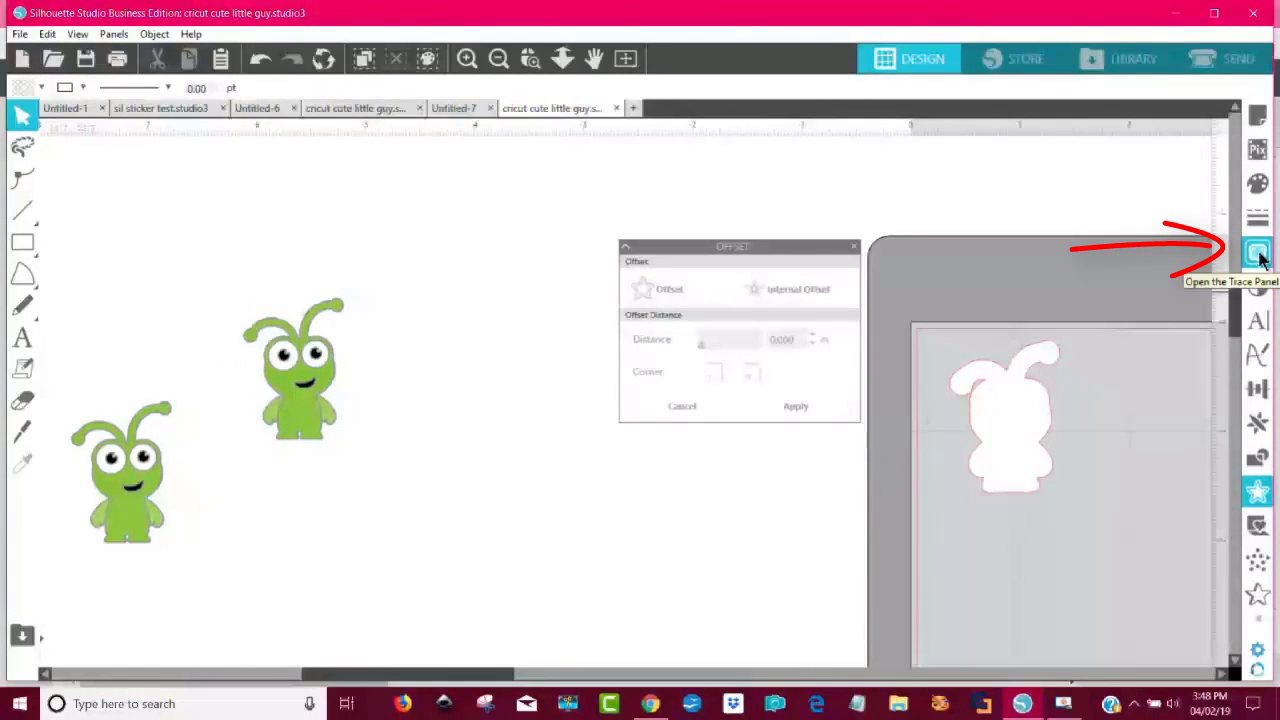
- Mark a trace area about 1.24 by 1.51 in around the upper character copy and set the threshold to 65%
click(1258, 254)
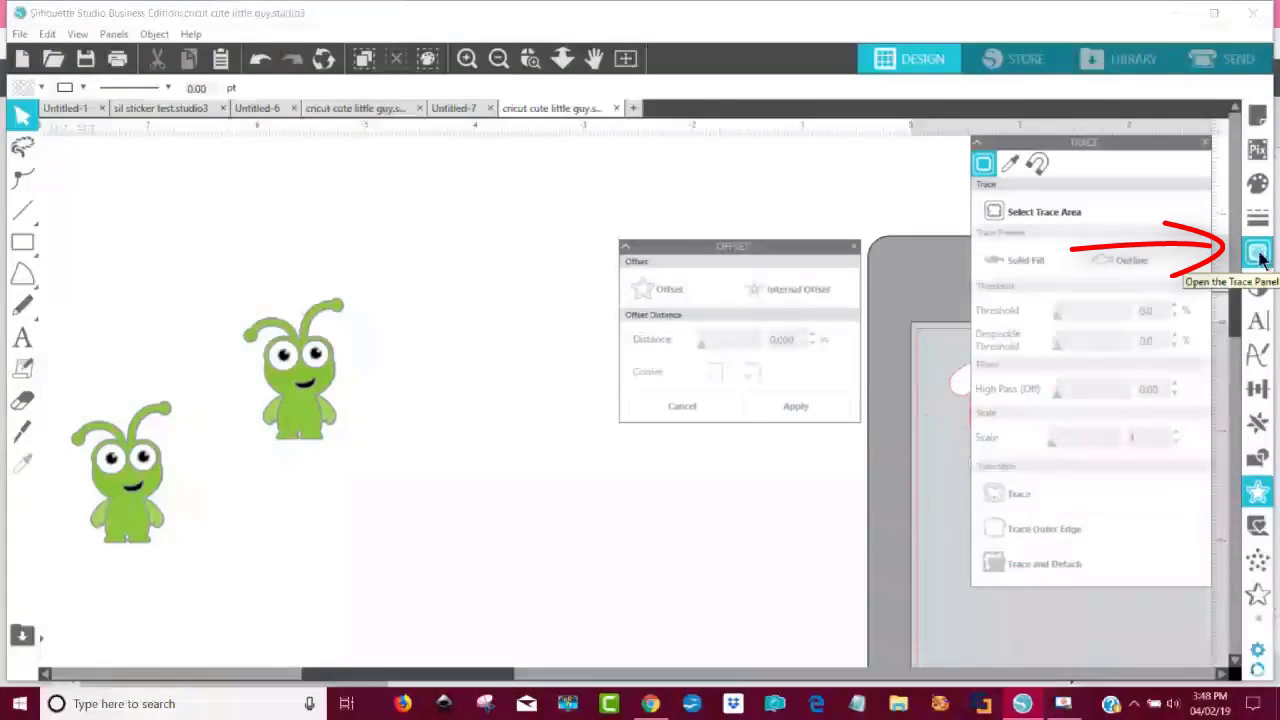
click(1046, 214)
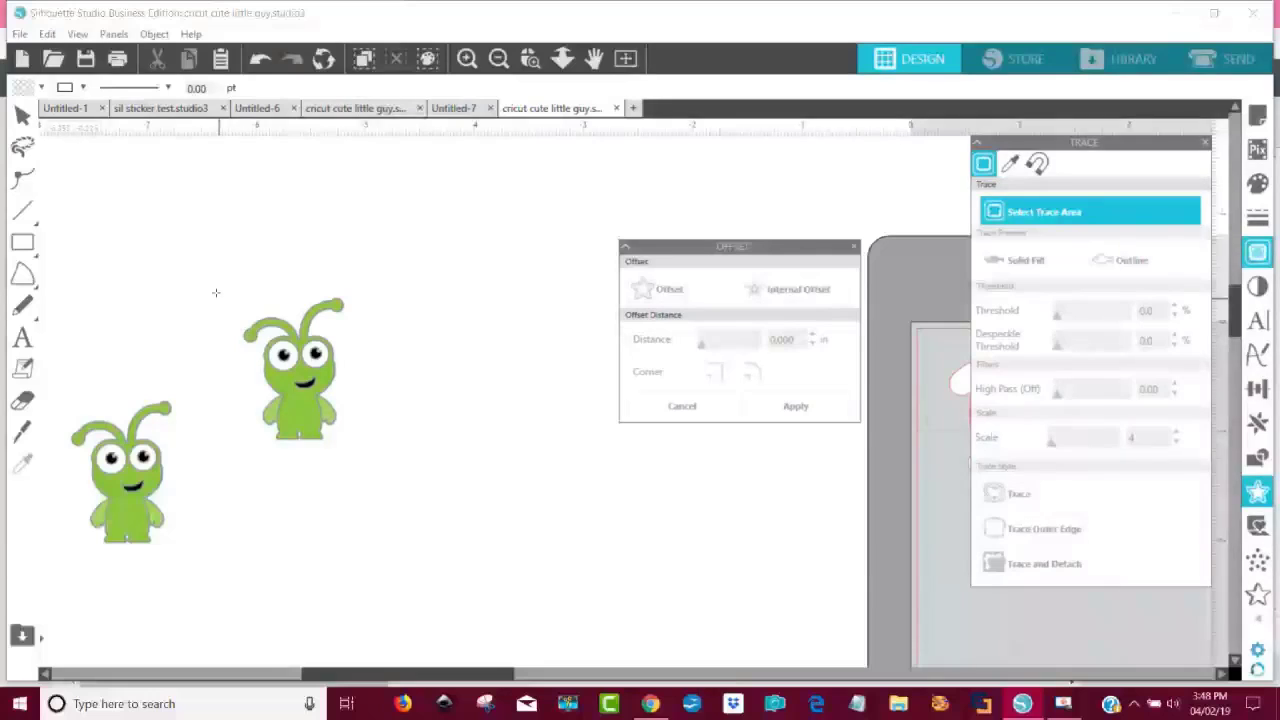
mouse_move(226, 283)
mouse_down()
mouse_move(334, 360)
mouse_move(381, 452)
mouse_move(366, 450)
mouse_up()
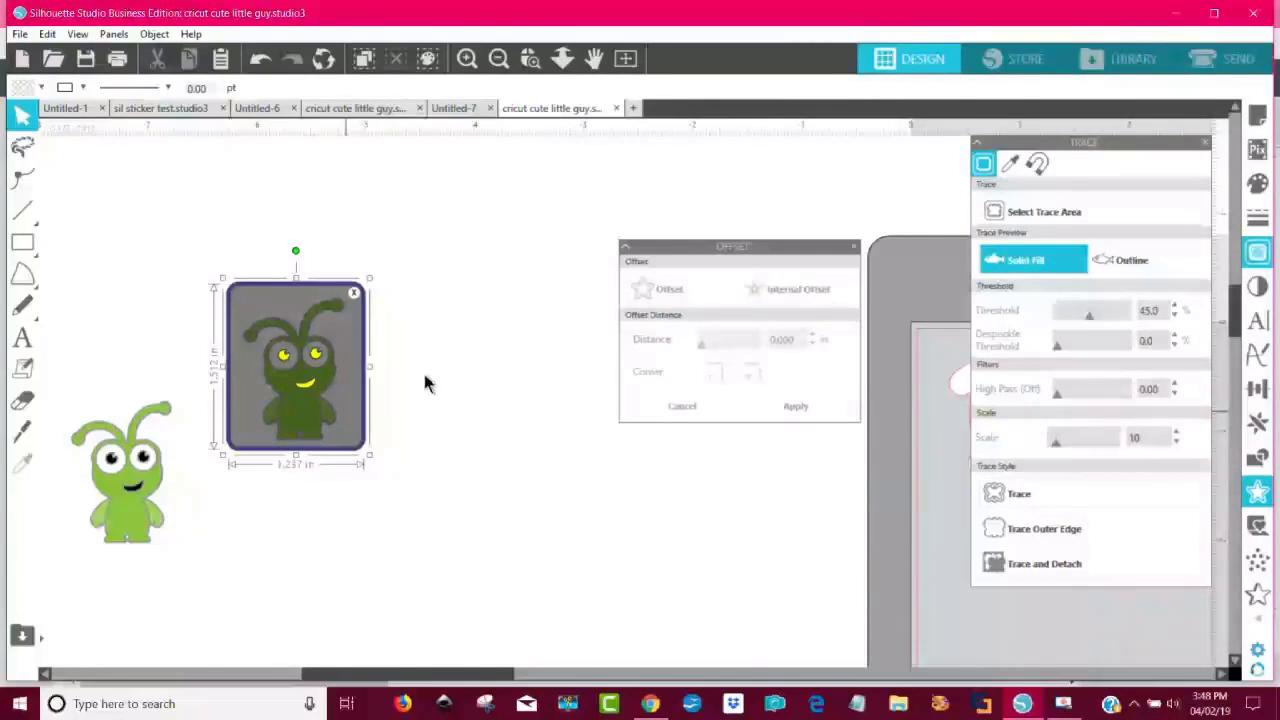
click(1095, 311)
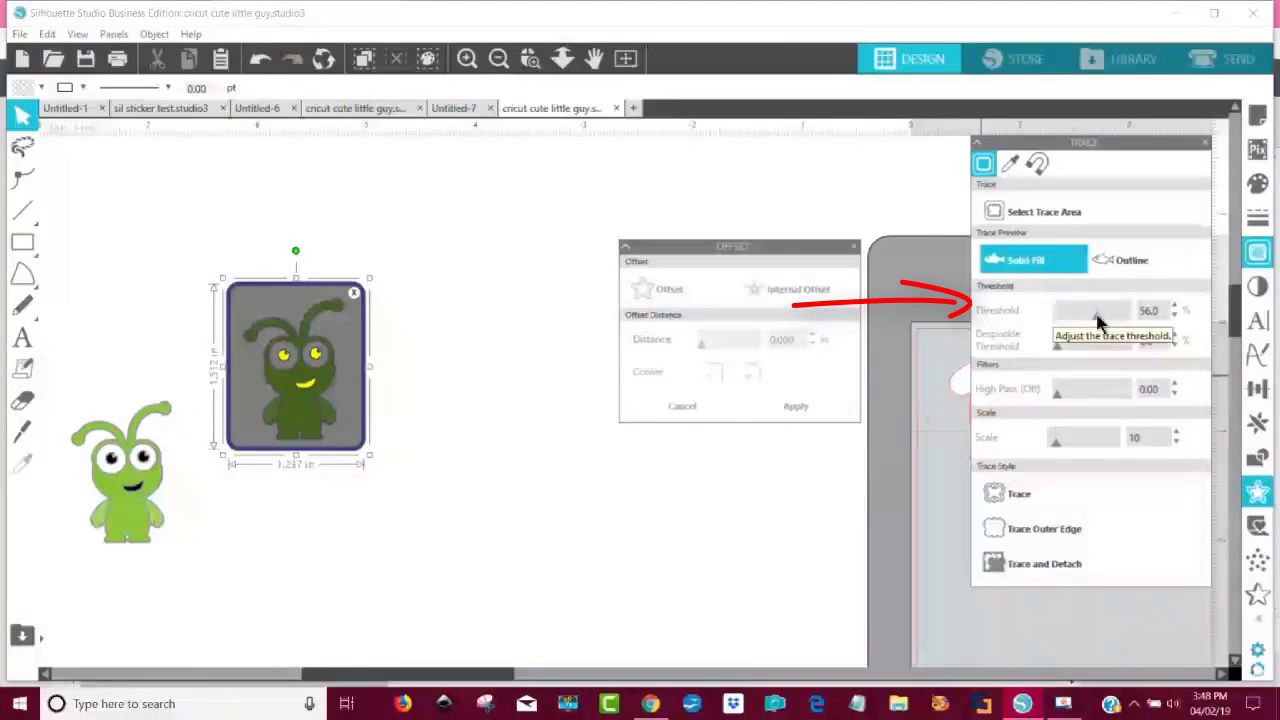
drag(1096, 312, 1104, 315)
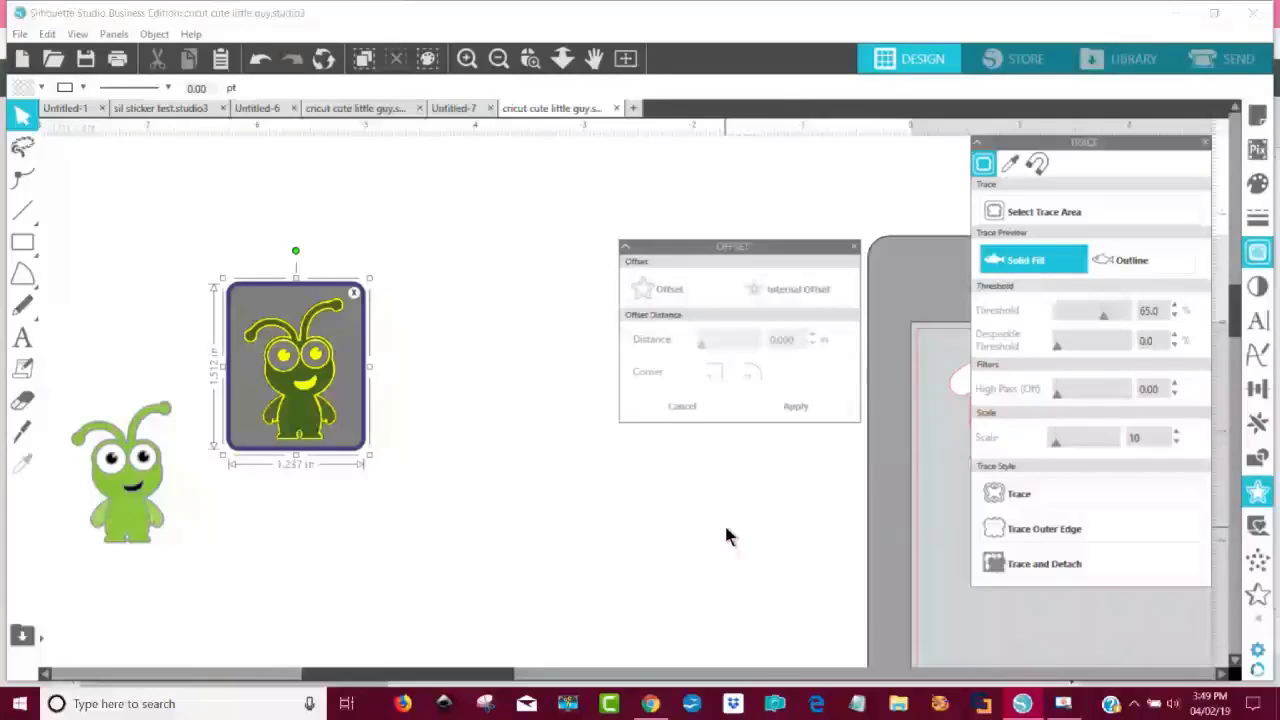
- Trace all of the character's inner and outer lines, and separate the image from its traced line art
click(1040, 503)
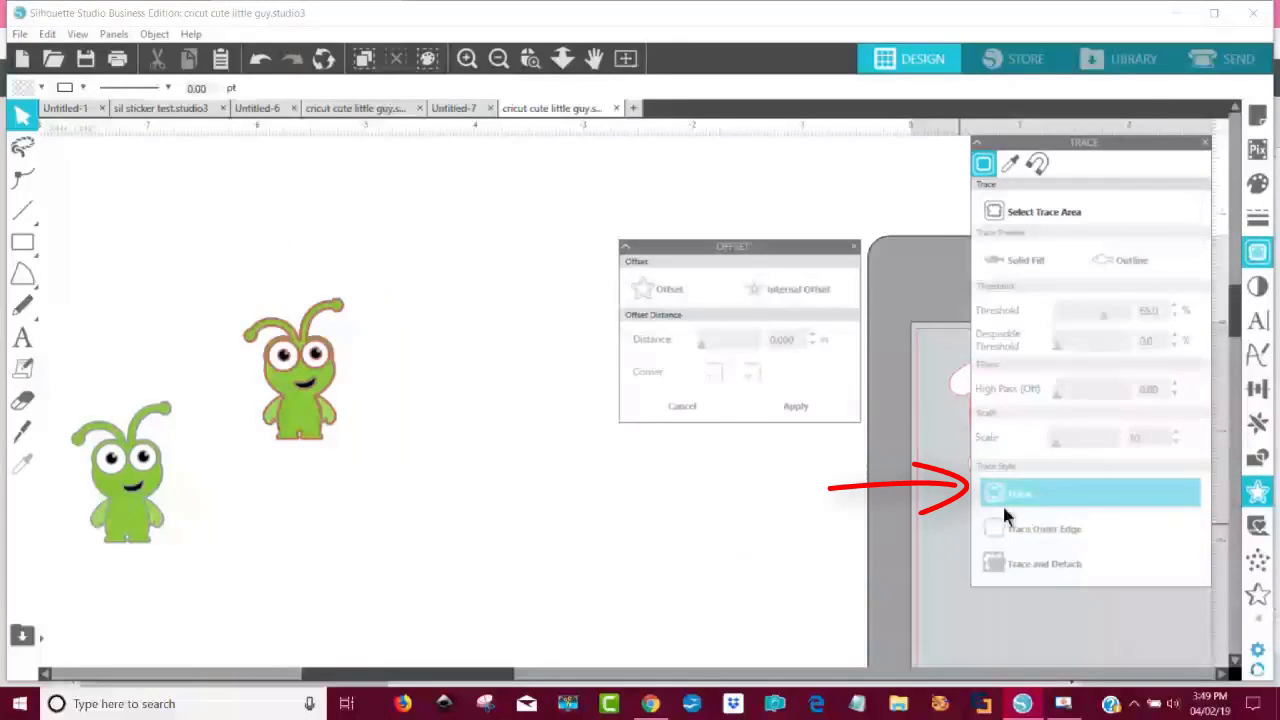
mouse_move(310, 405)
mouse_down()
mouse_move(406, 543)
mouse_move(260, 610)
mouse_move(220, 338)
mouse_move(163, 296)
mouse_up()
click(295, 371)
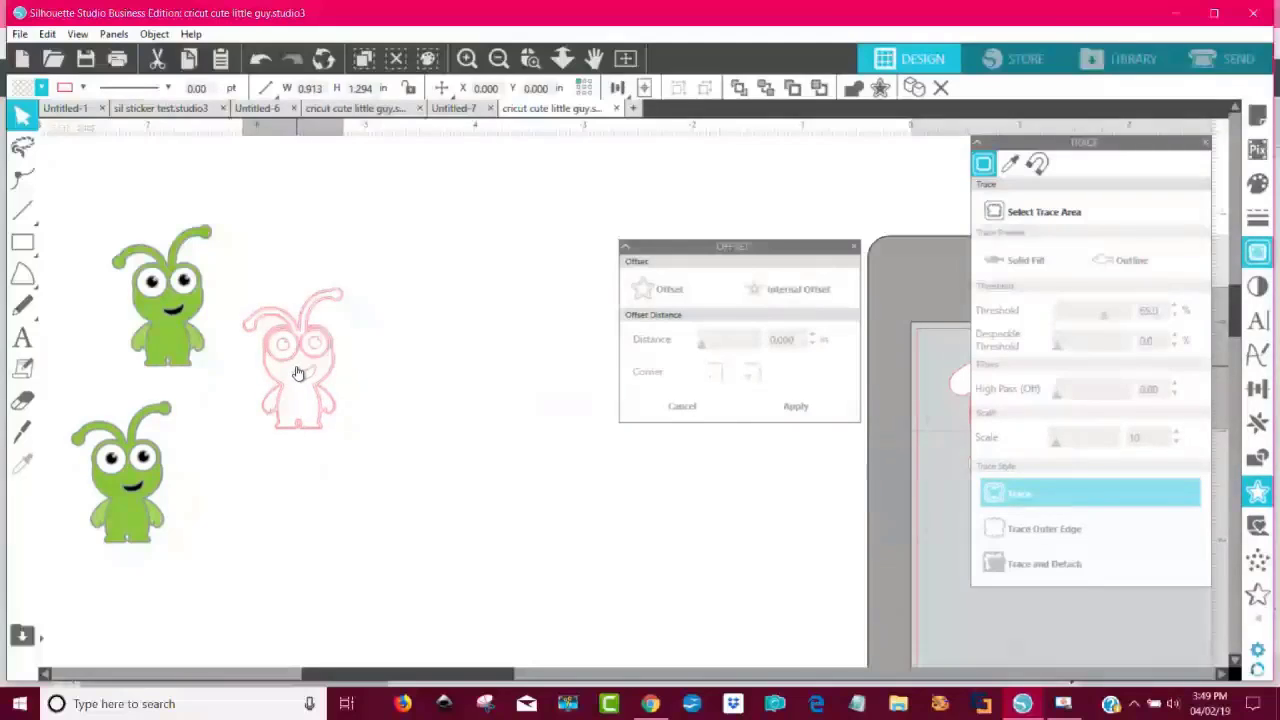
click(508, 545)
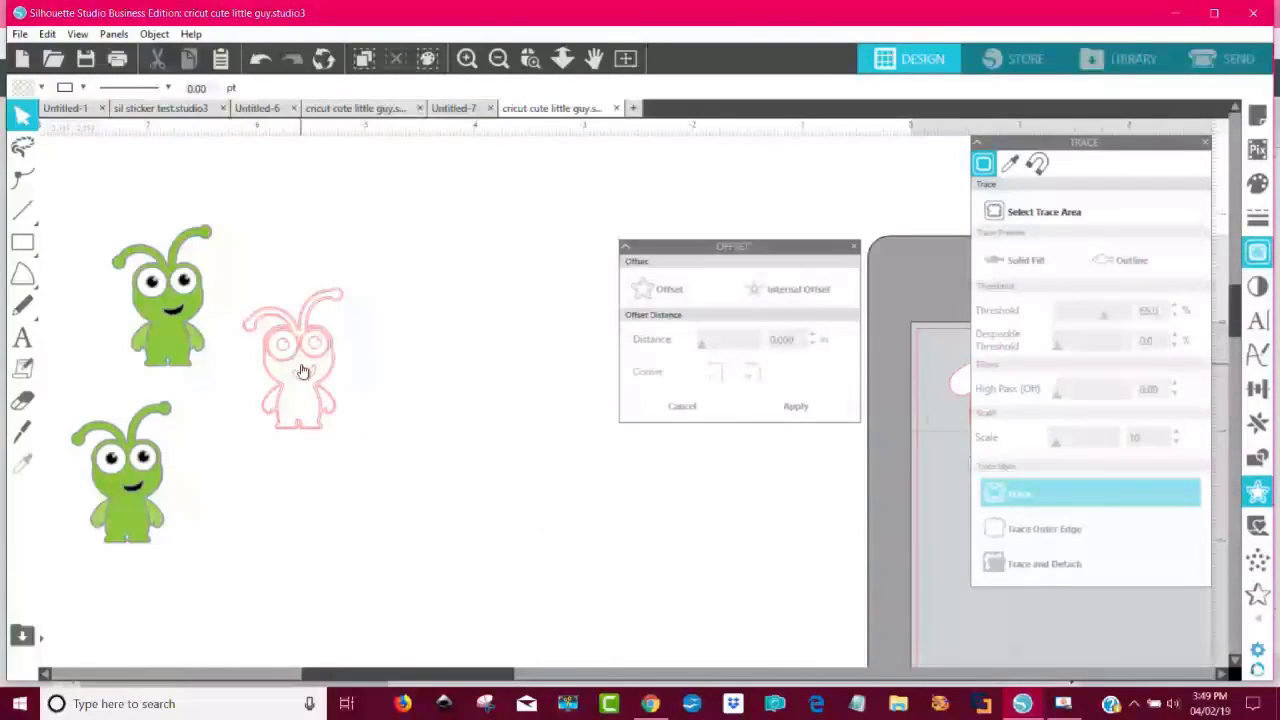
drag(301, 368, 363, 351)
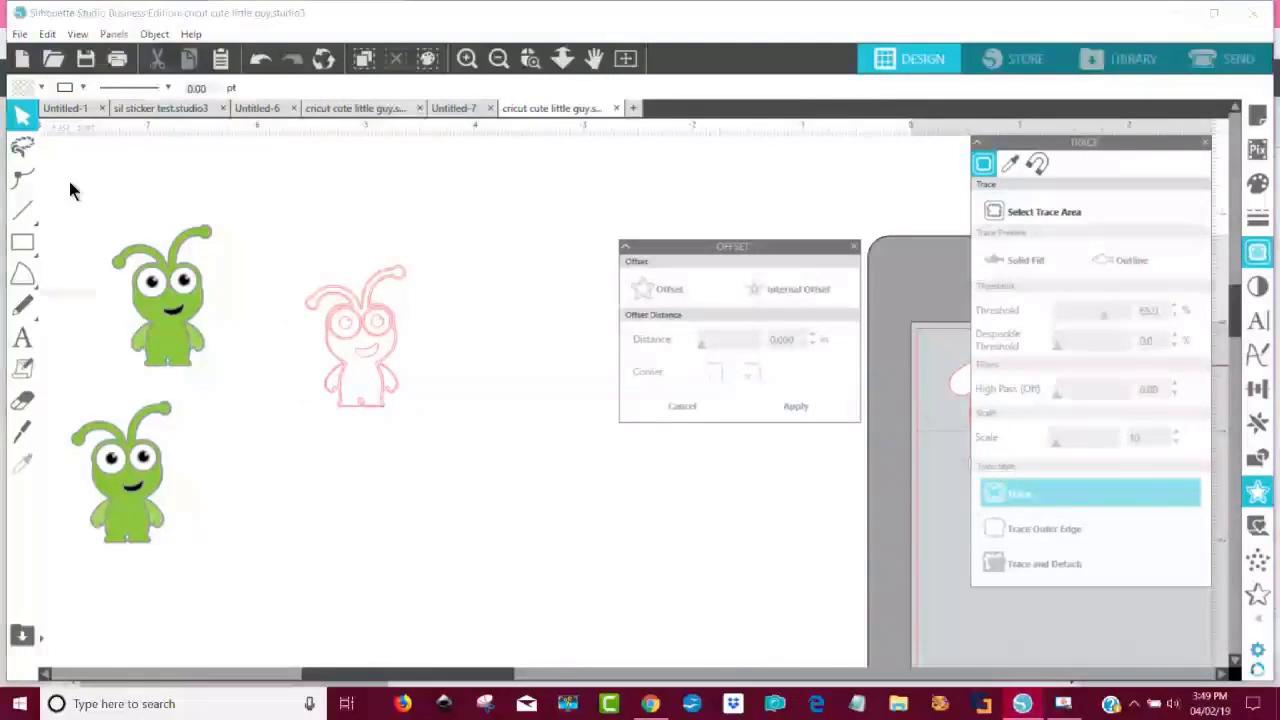
- Fill the traced line art with a light peach color
click(27, 90)
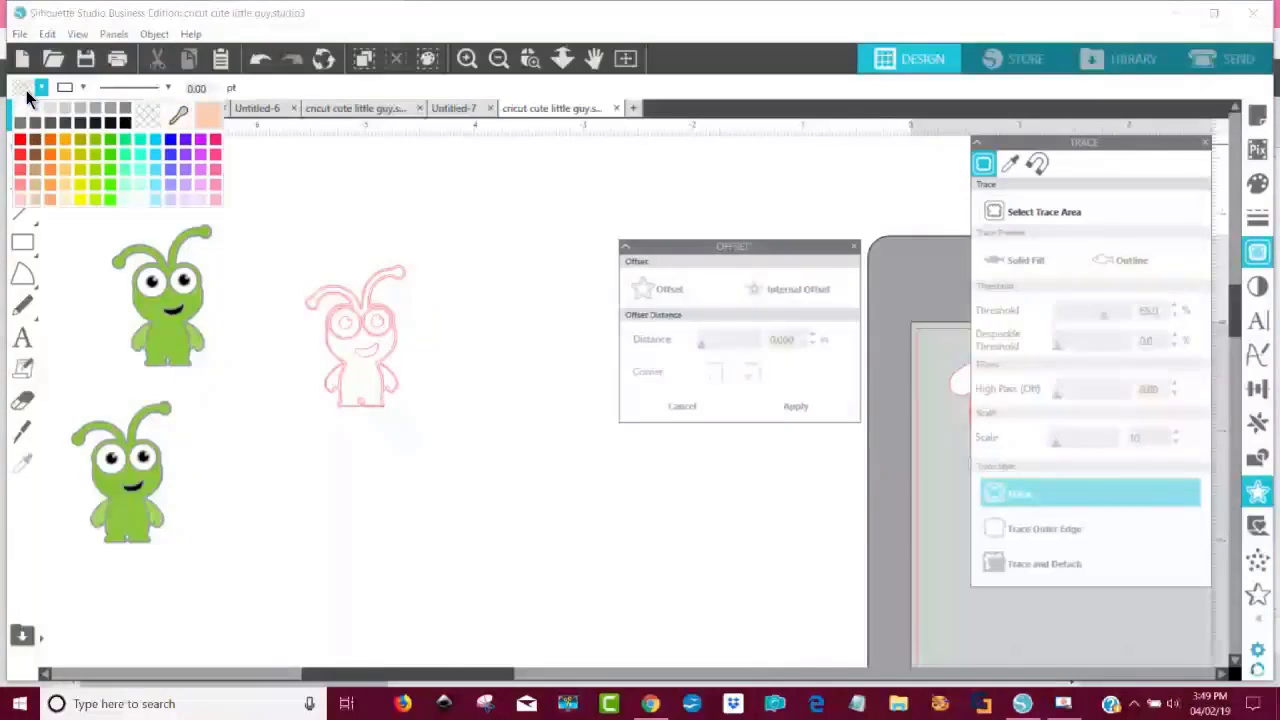
click(209, 111)
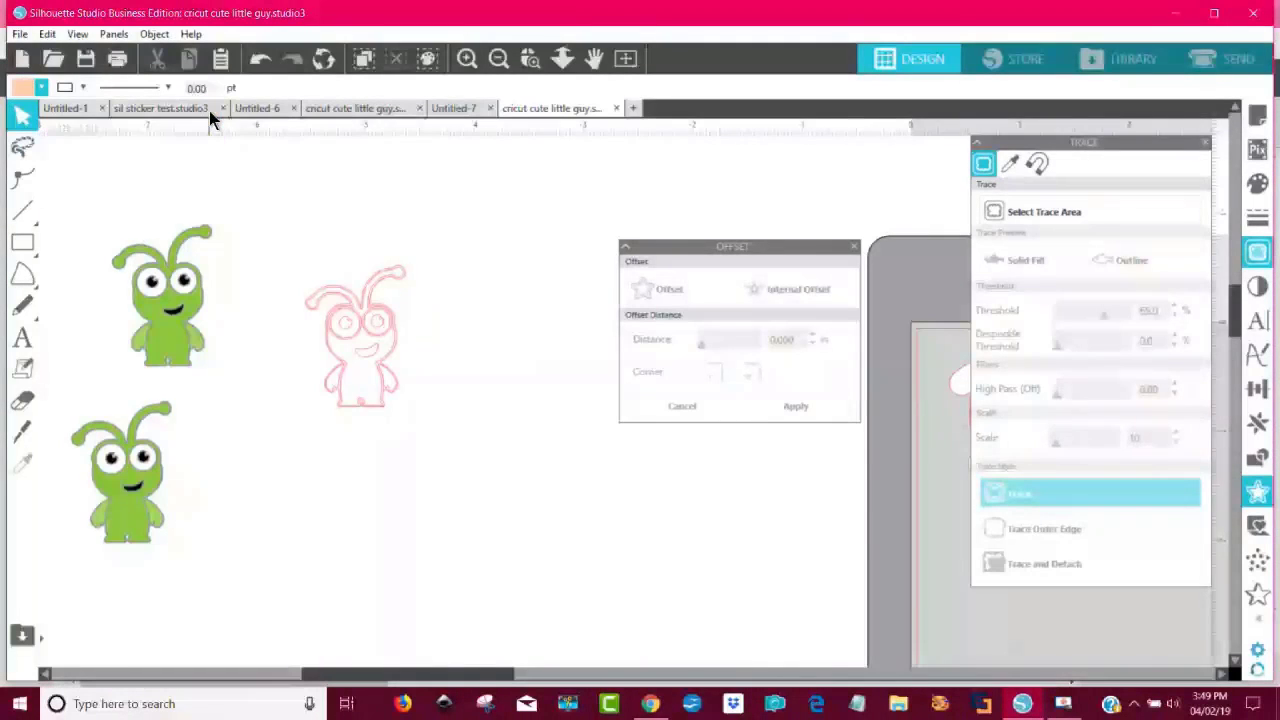
click(320, 292)
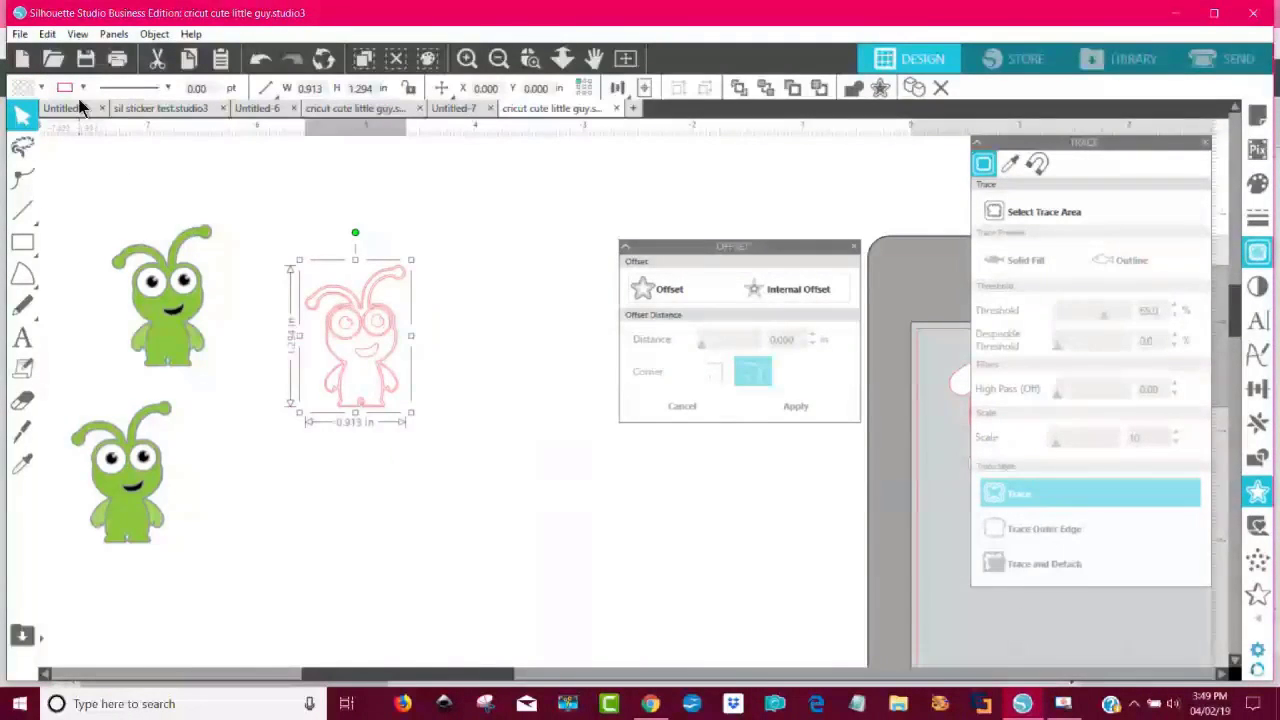
click(27, 90)
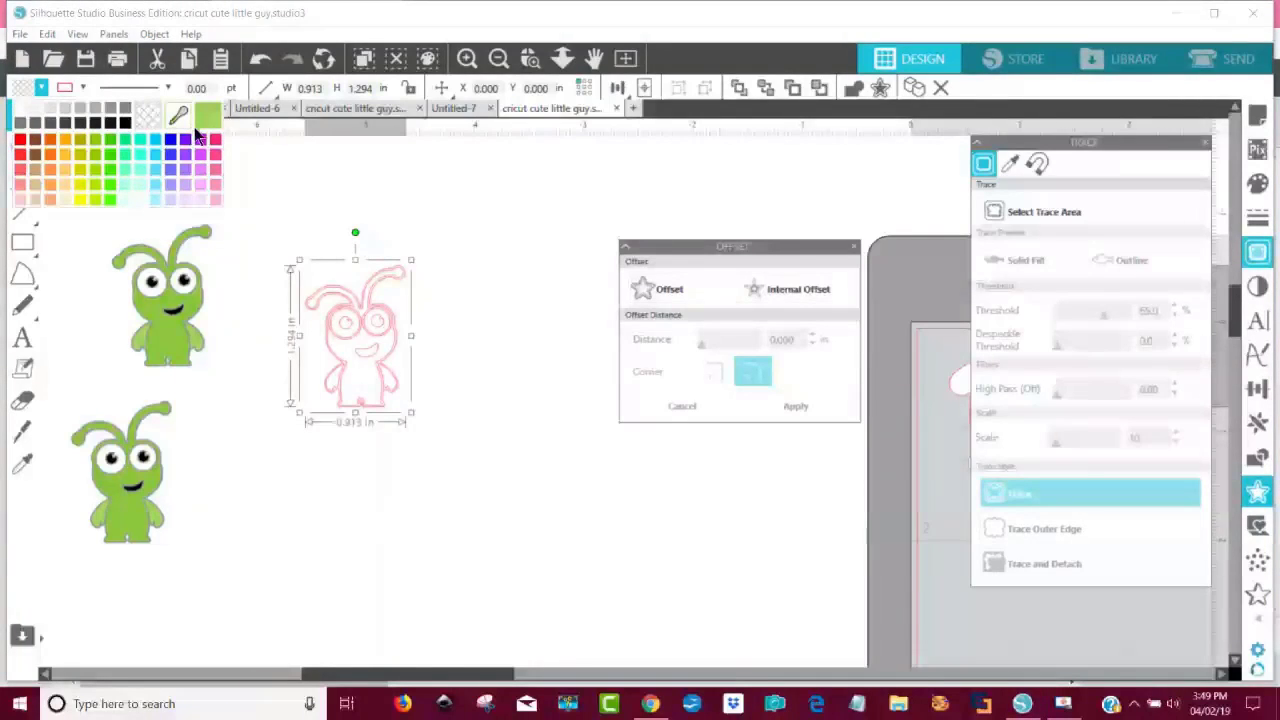
click(66, 194)
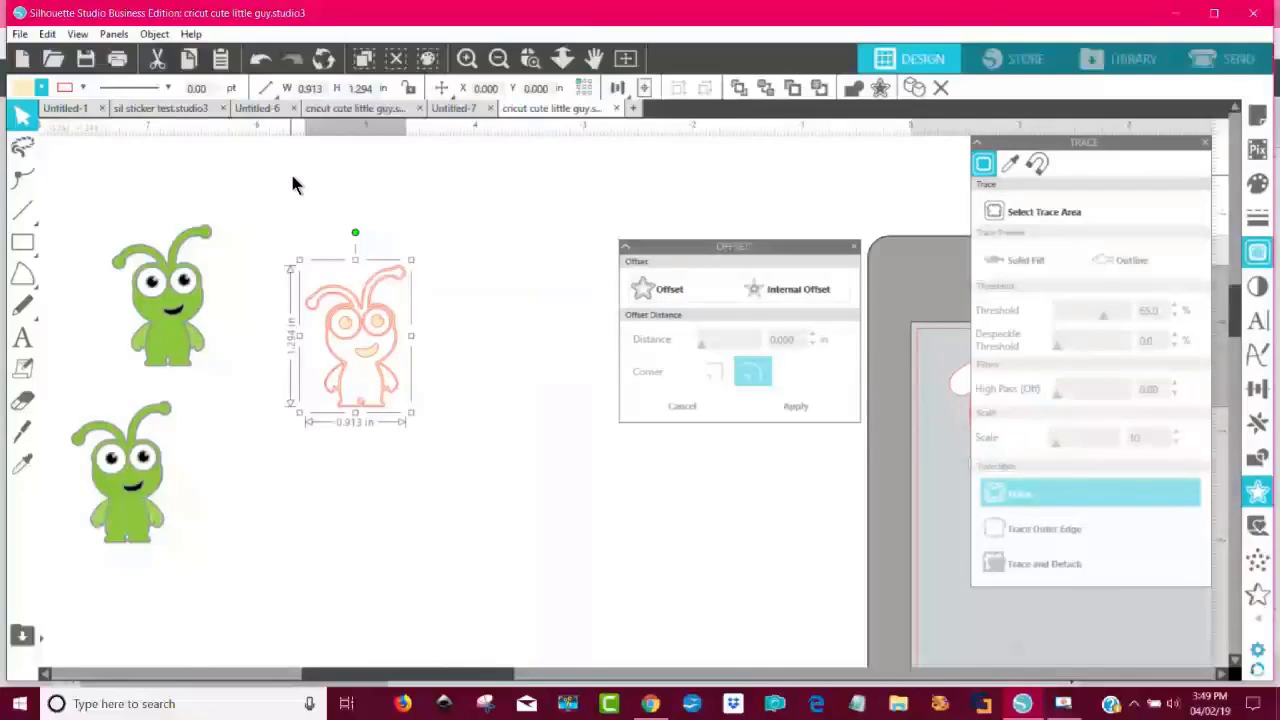
- Release the compound path of the traced line art into separate shapes
click(154, 34)
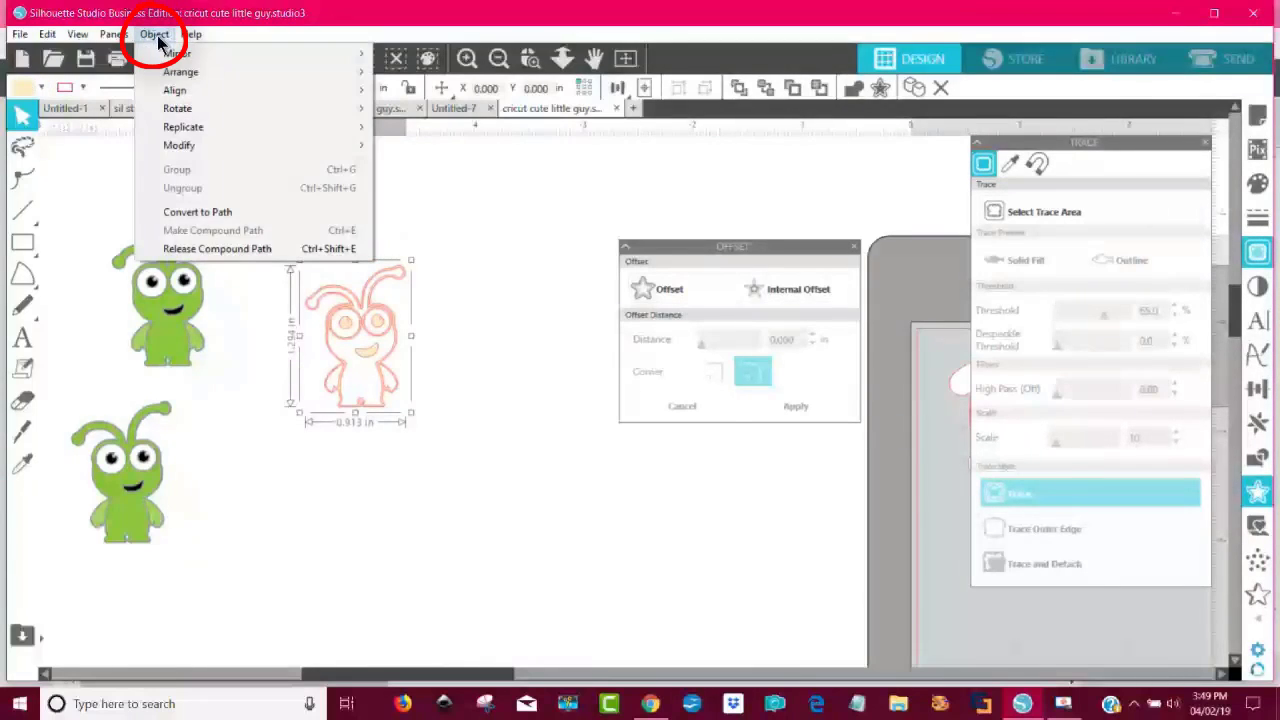
click(224, 250)
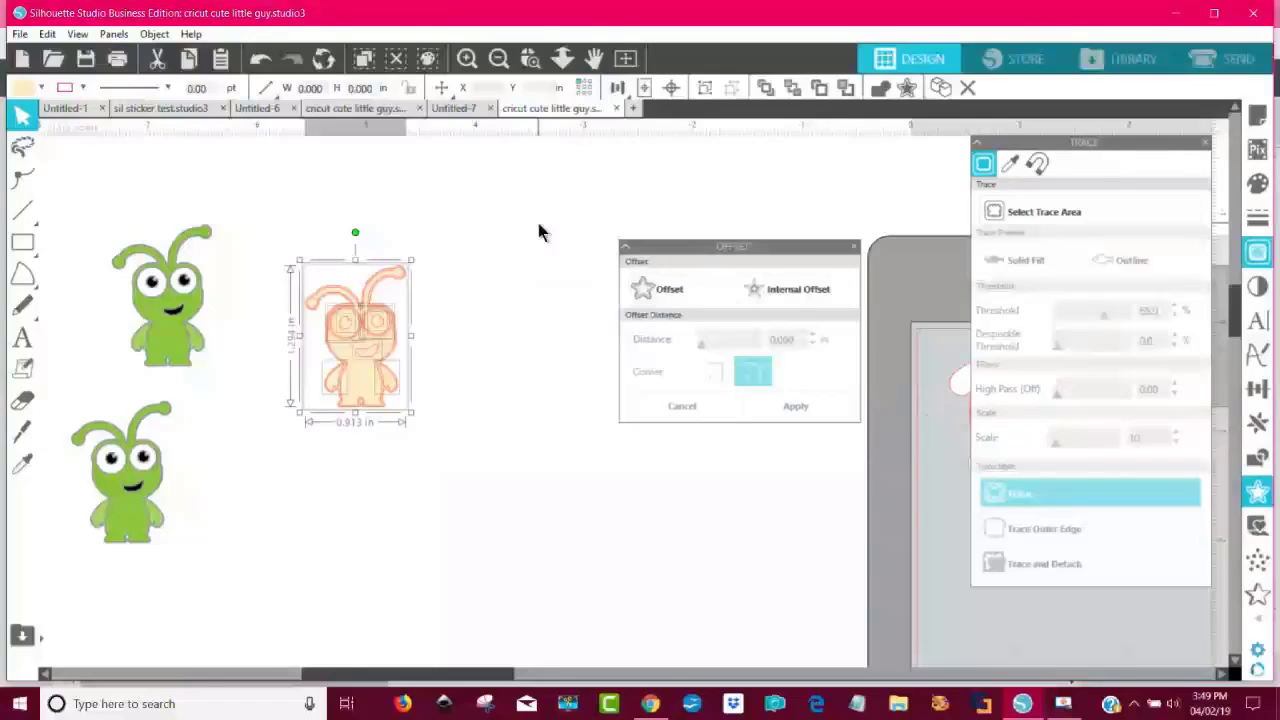
click(482, 383)
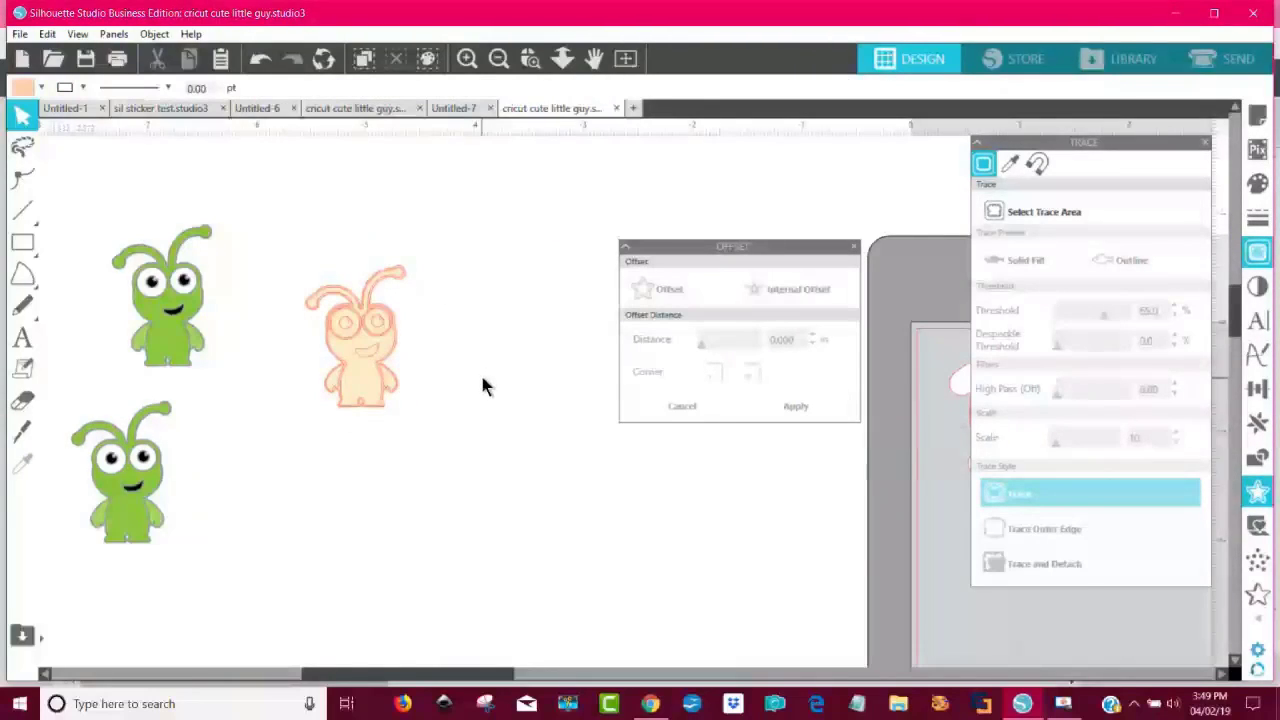
- Fill the traced character's head and body shape with the green sampled from the original image
click(345, 355)
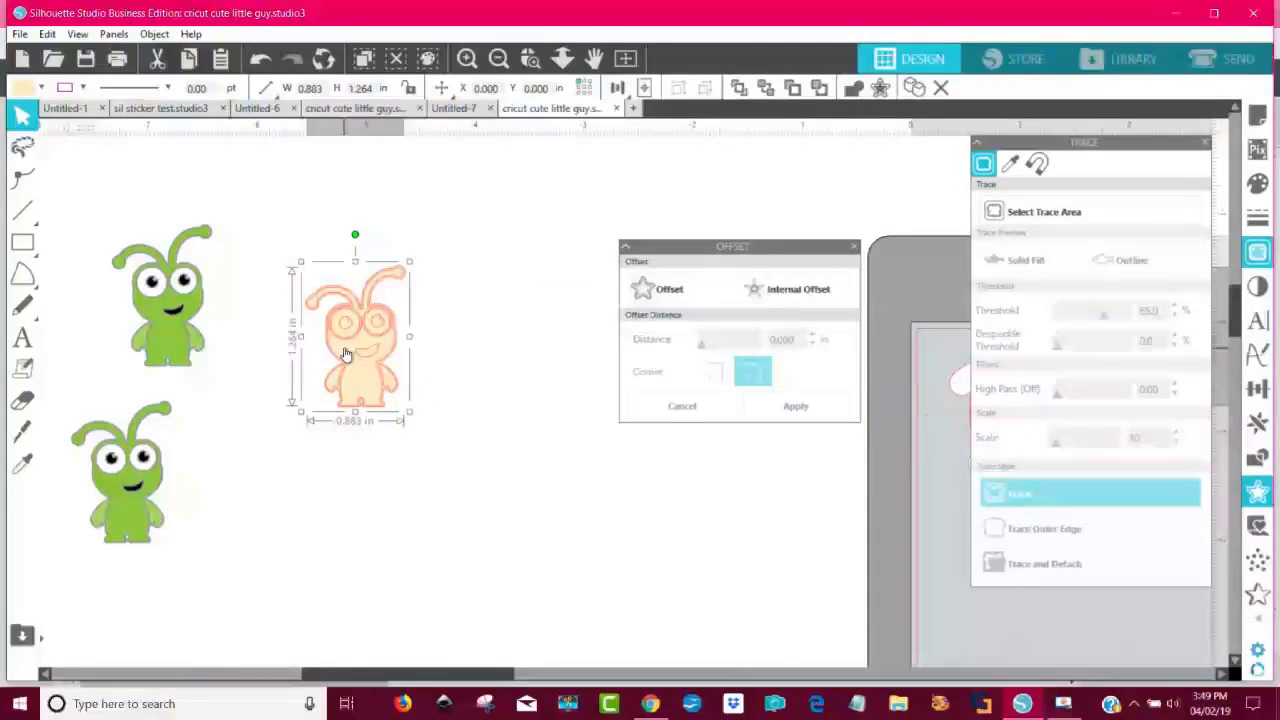
click(28, 87)
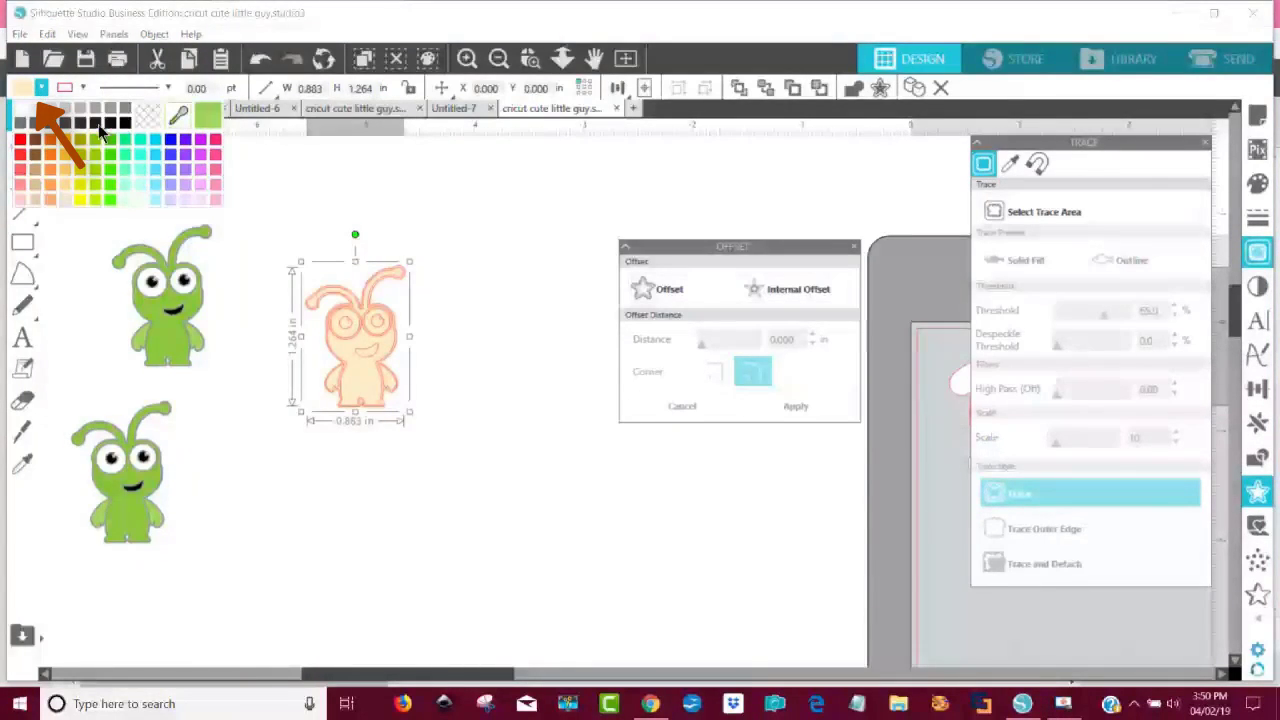
click(176, 115)
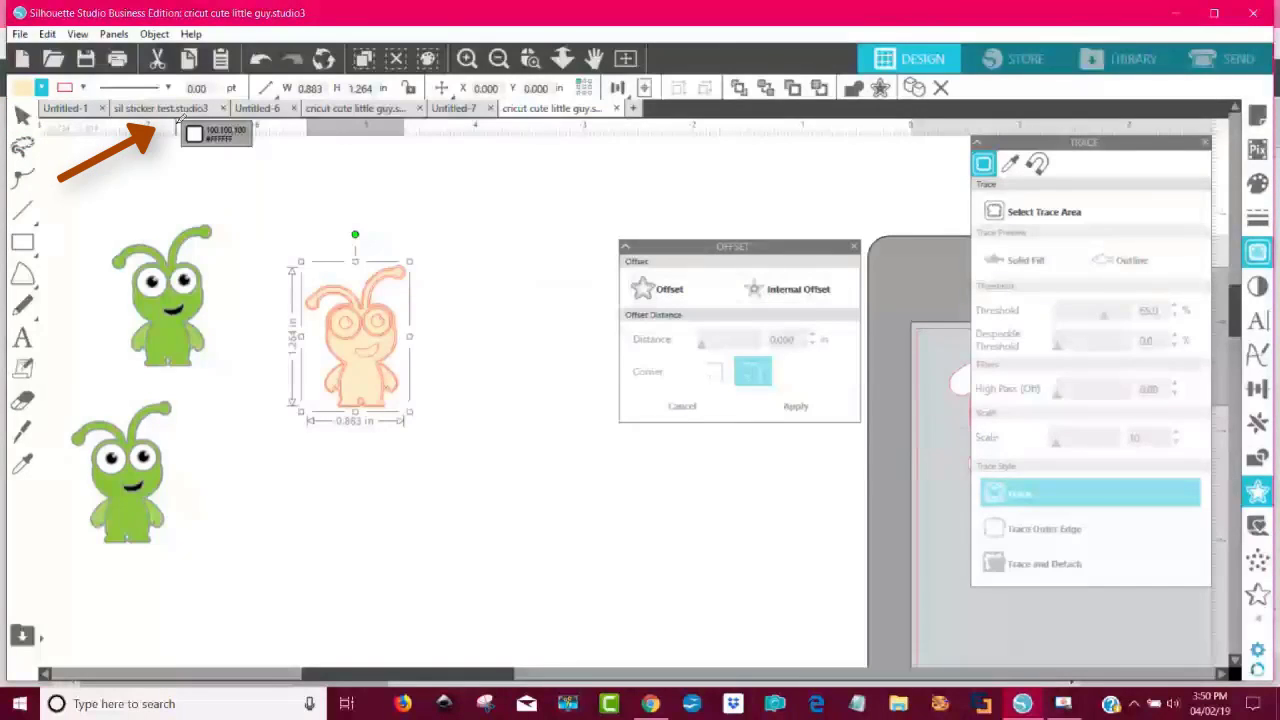
click(188, 316)
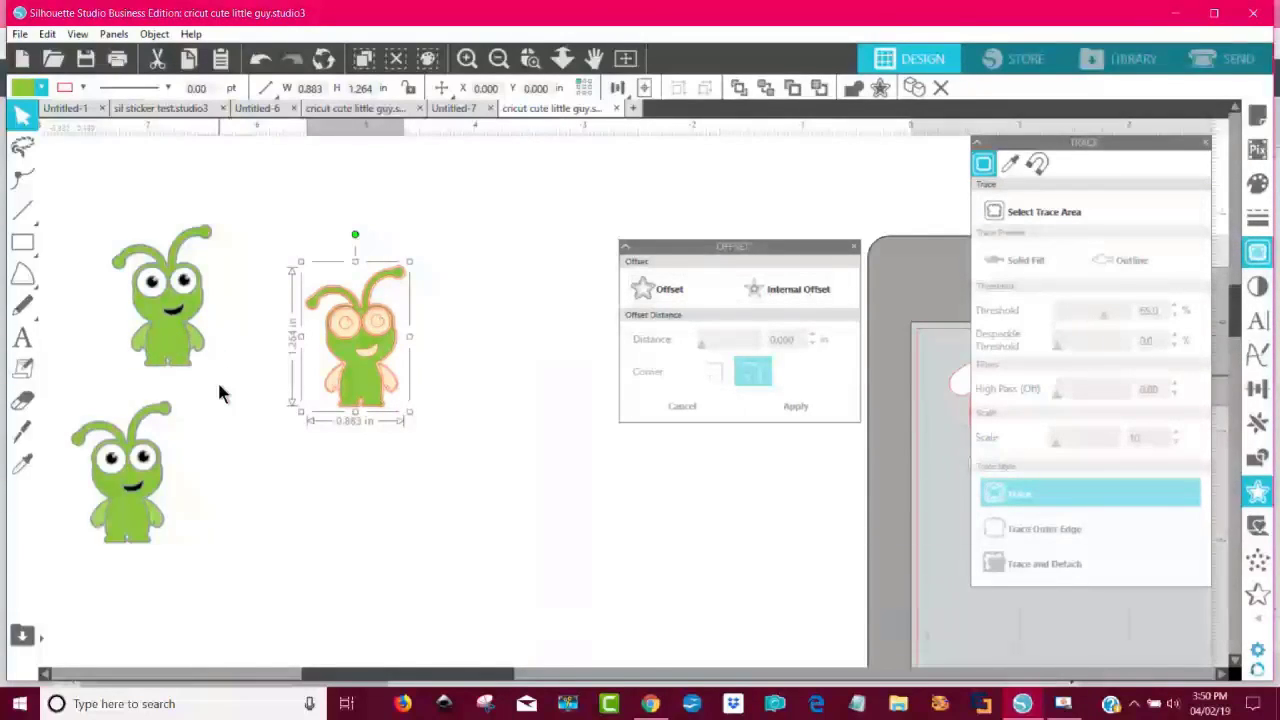
click(462, 445)
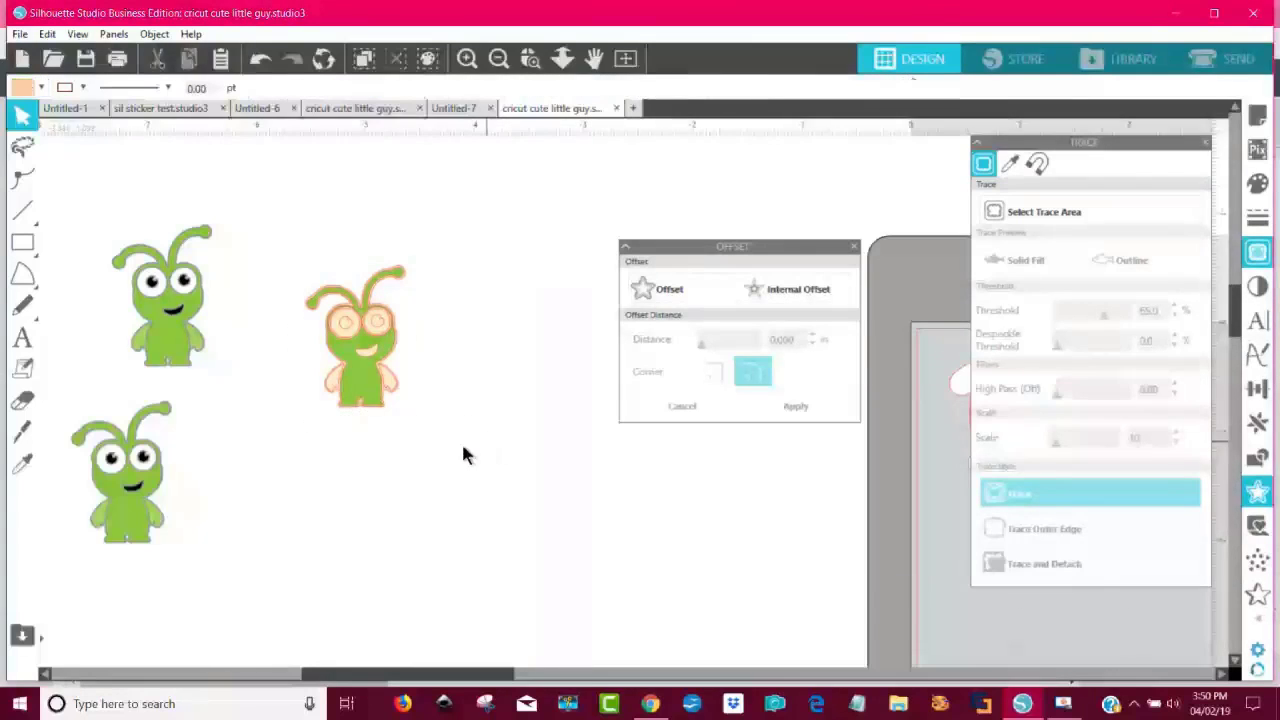
- Fill both arms of the traced character with the green sampled from the original image
click(334, 386)
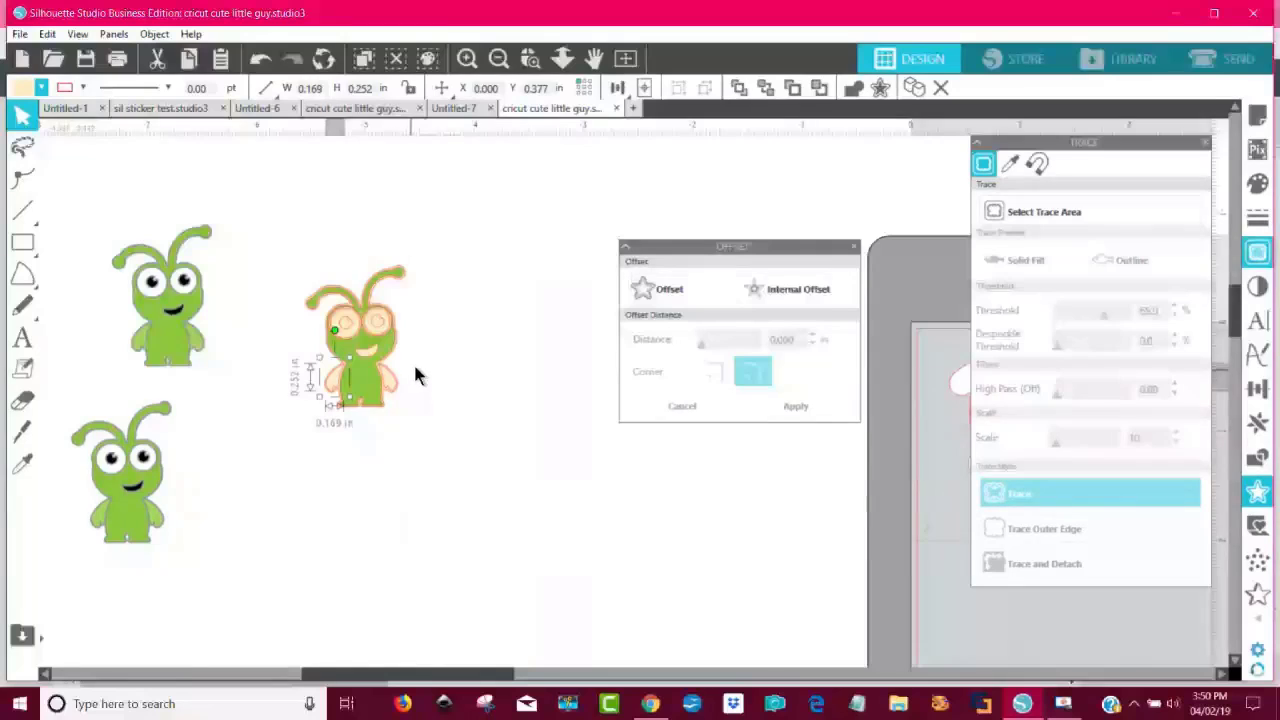
shift+click(393, 387)
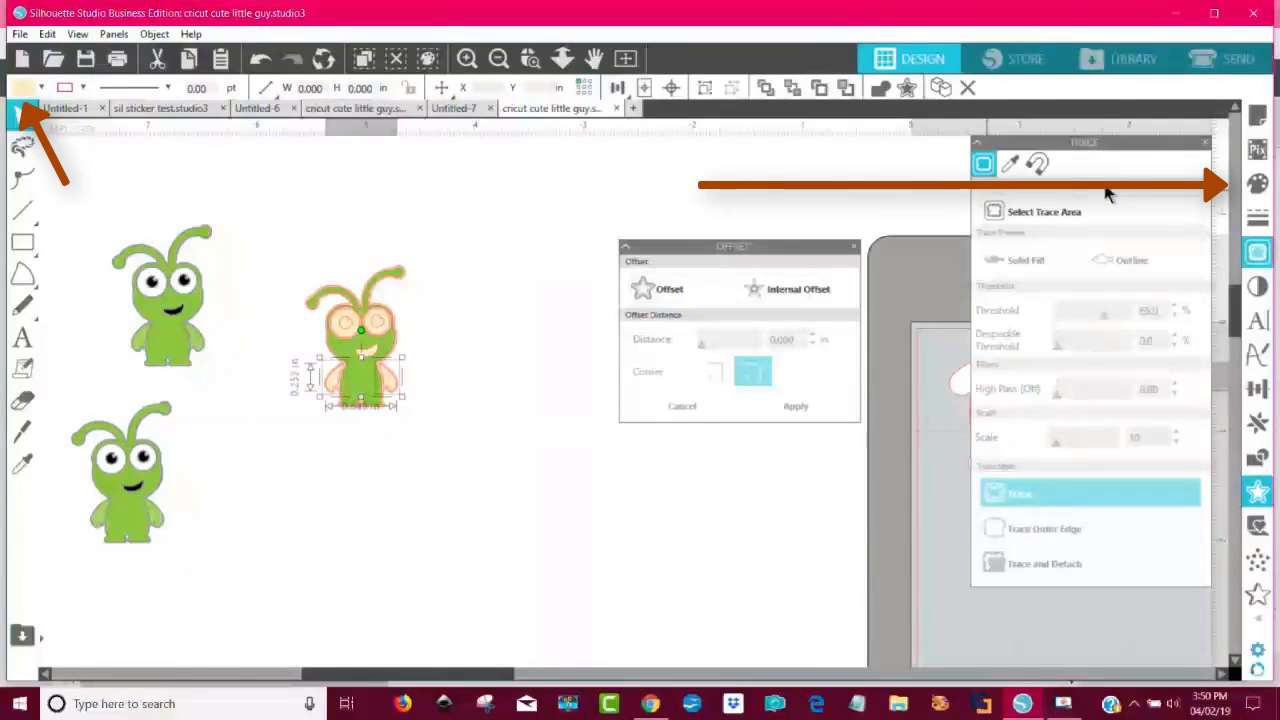
click(1258, 183)
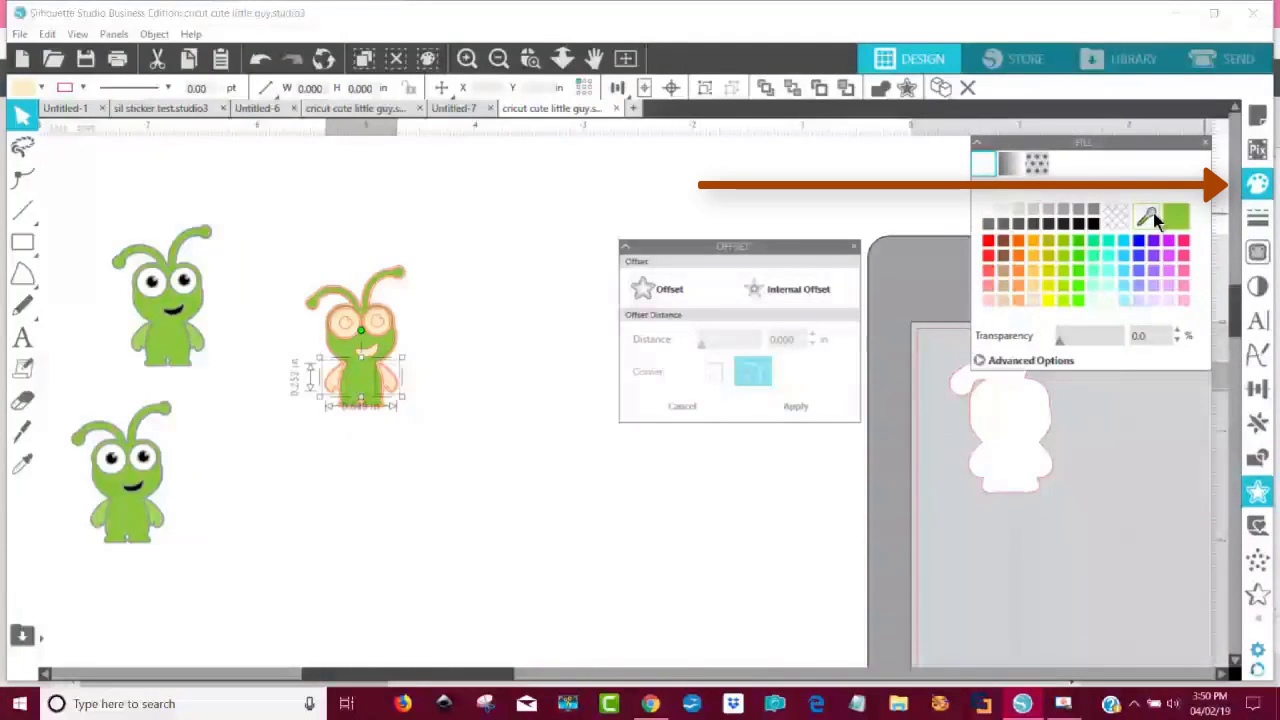
click(1148, 218)
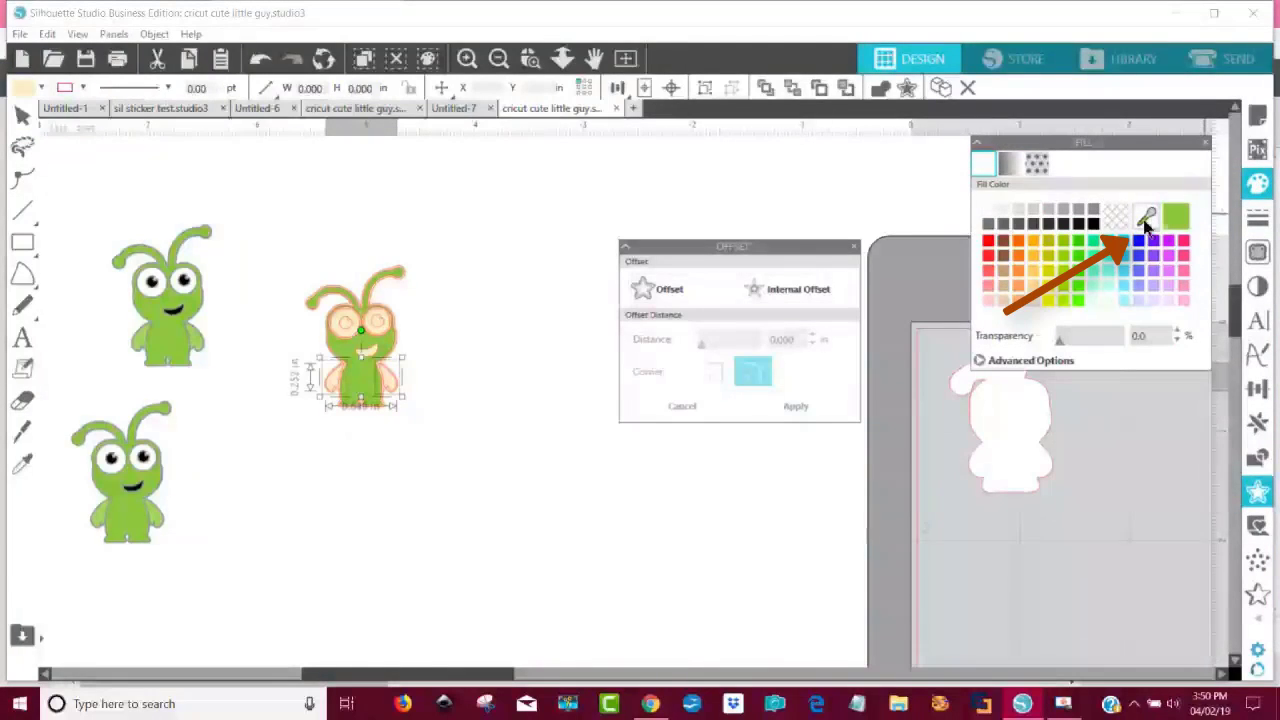
click(198, 341)
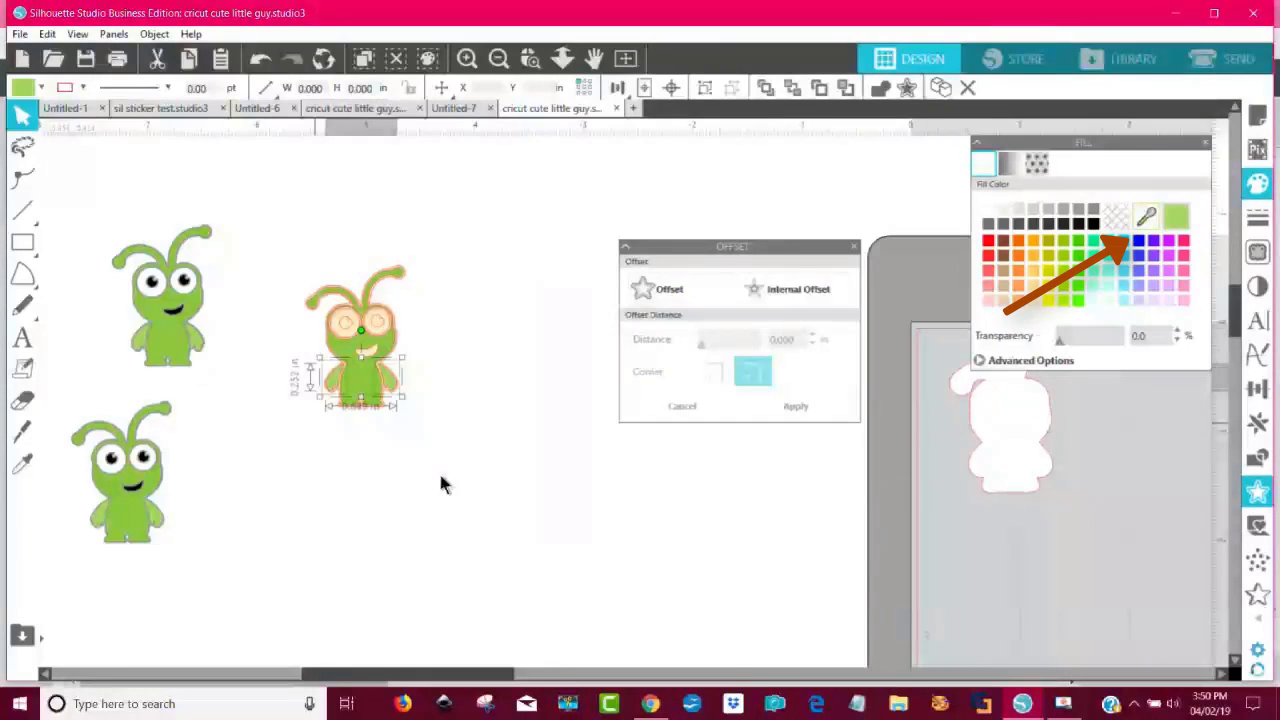
click(522, 560)
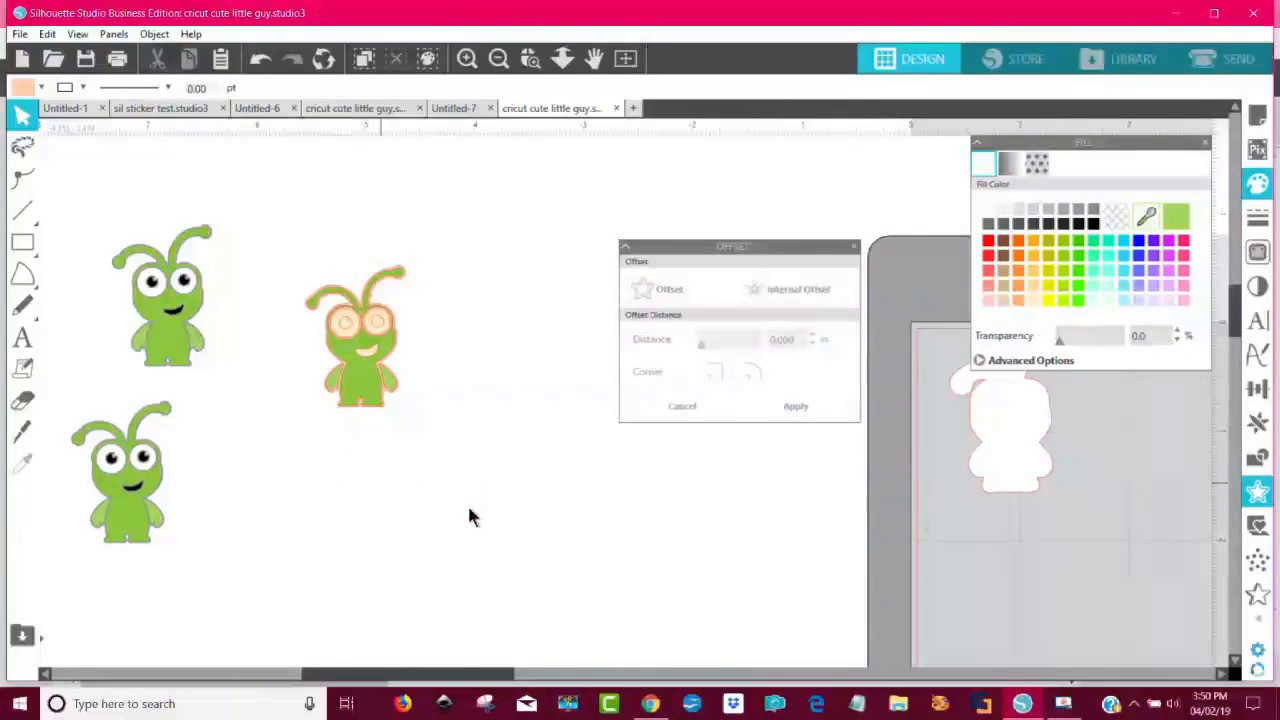
- Fill the traced character's two pupils and its mouth with black
click(346, 326)
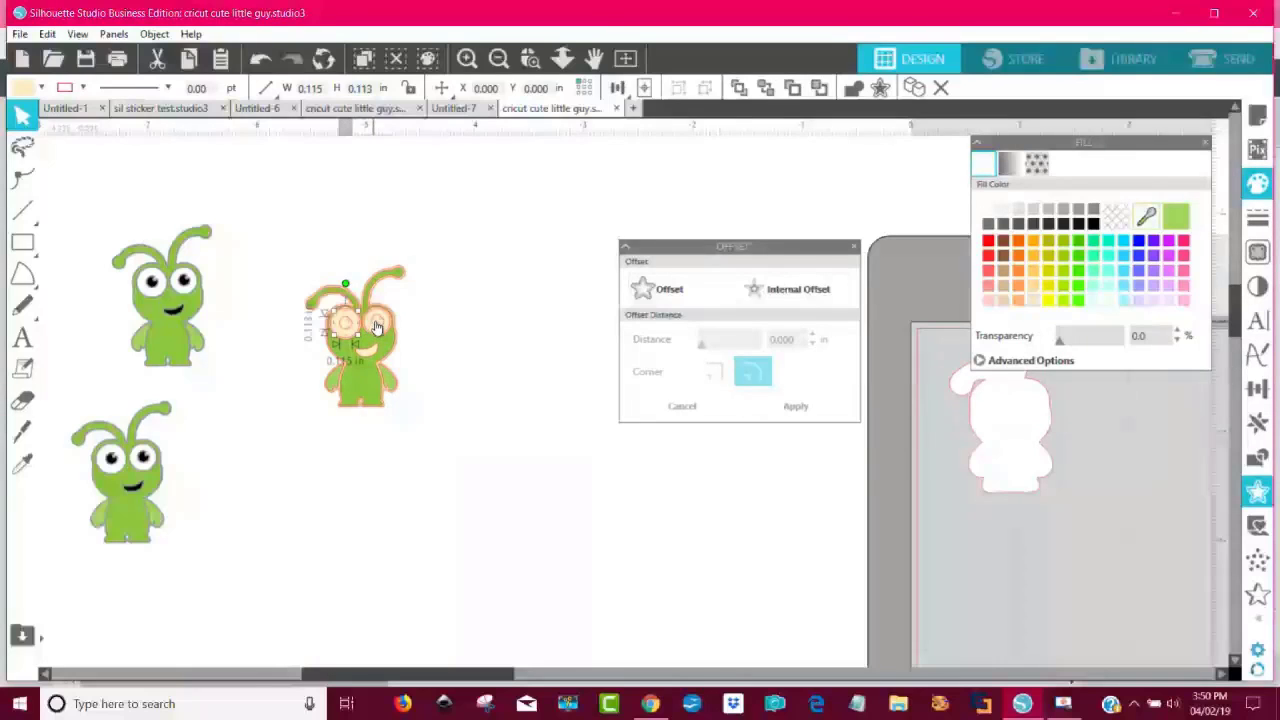
shift+click(376, 324)
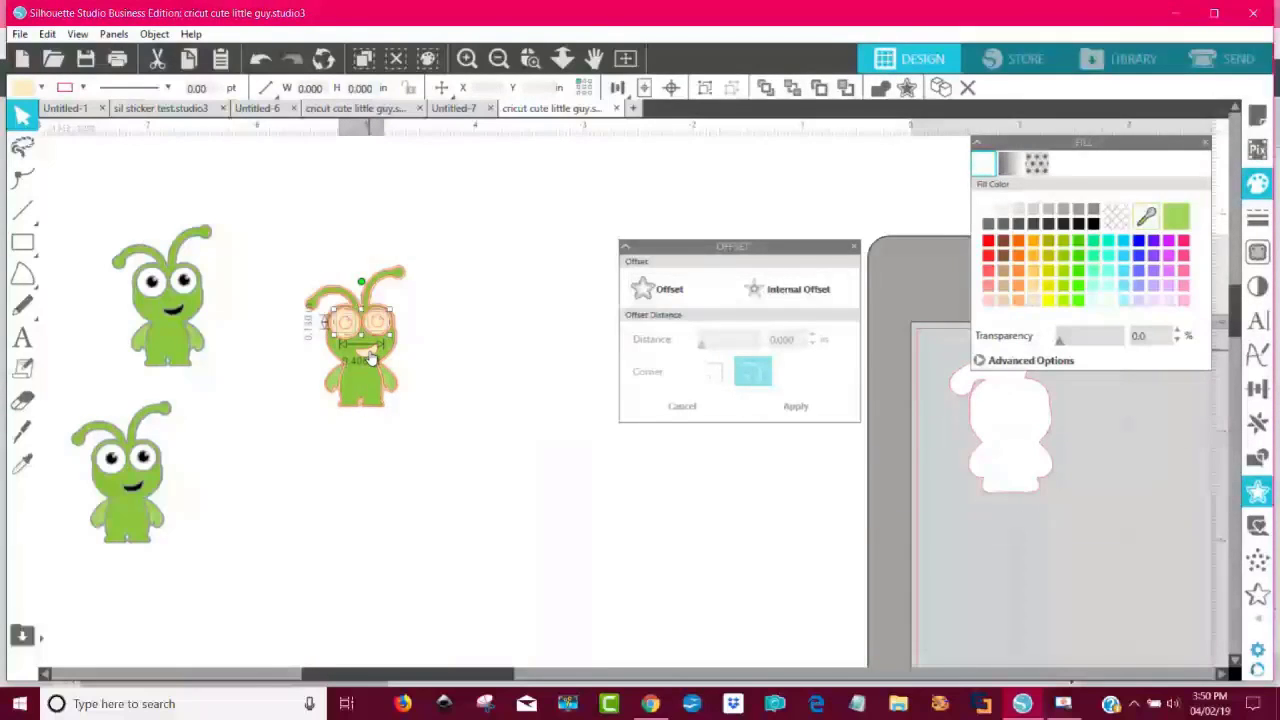
shift+click(370, 362)
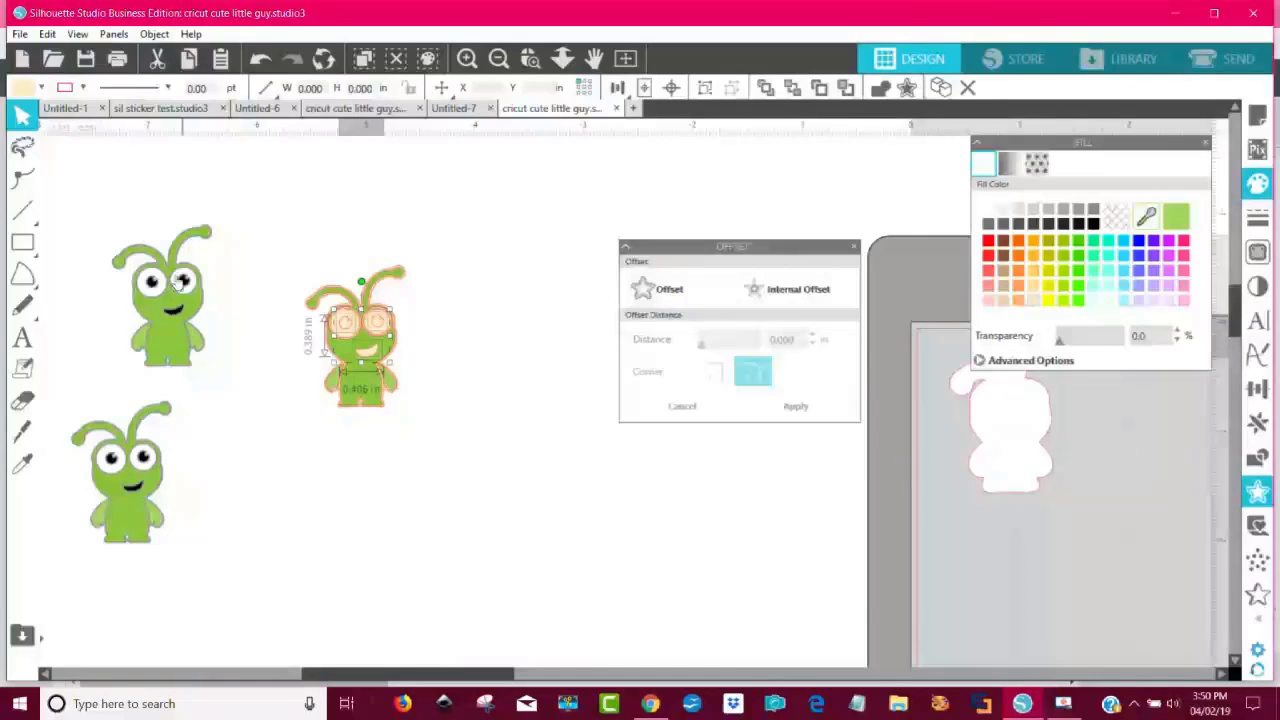
click(27, 90)
click(125, 124)
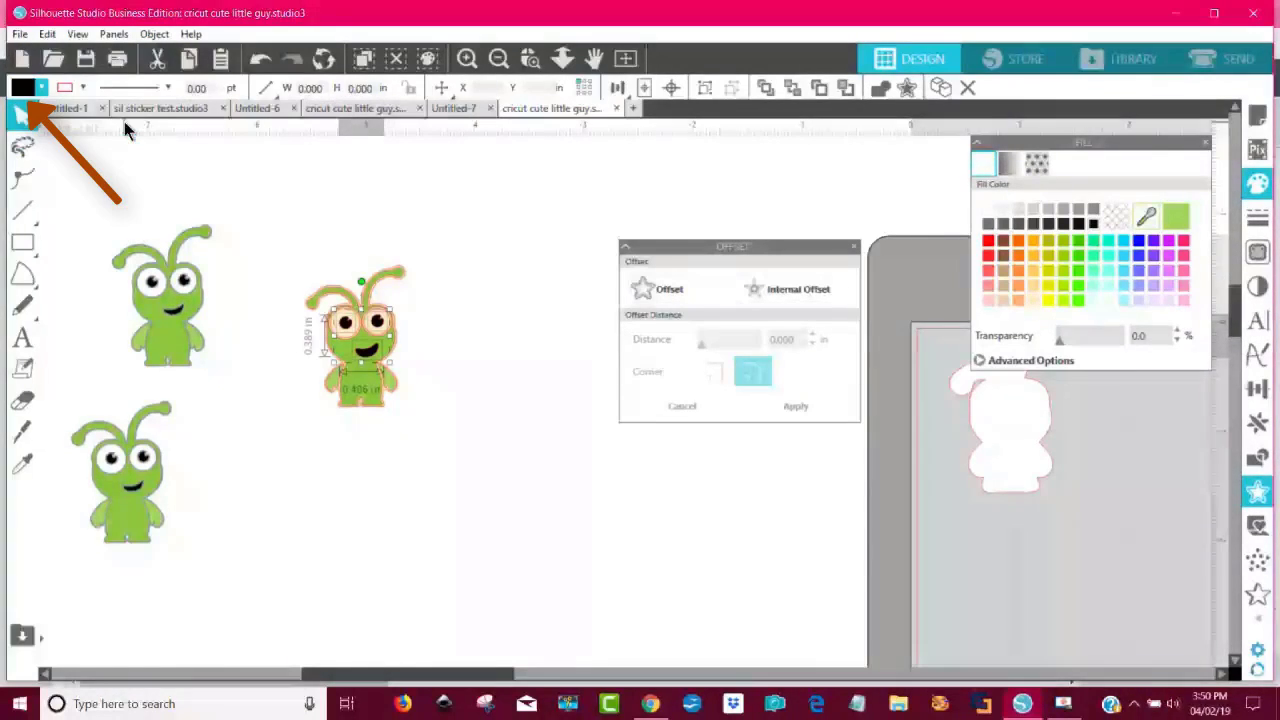
click(503, 252)
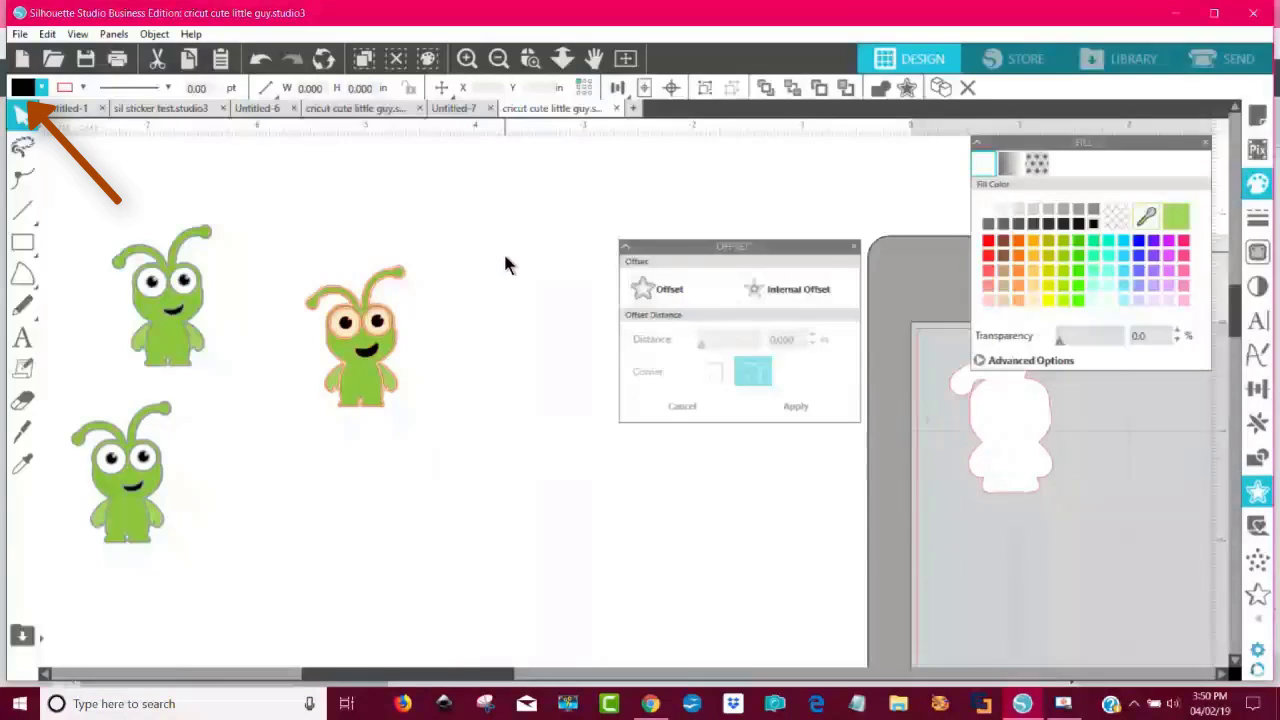
- Fill both outer eye shapes of the traced character with white
click(370, 336)
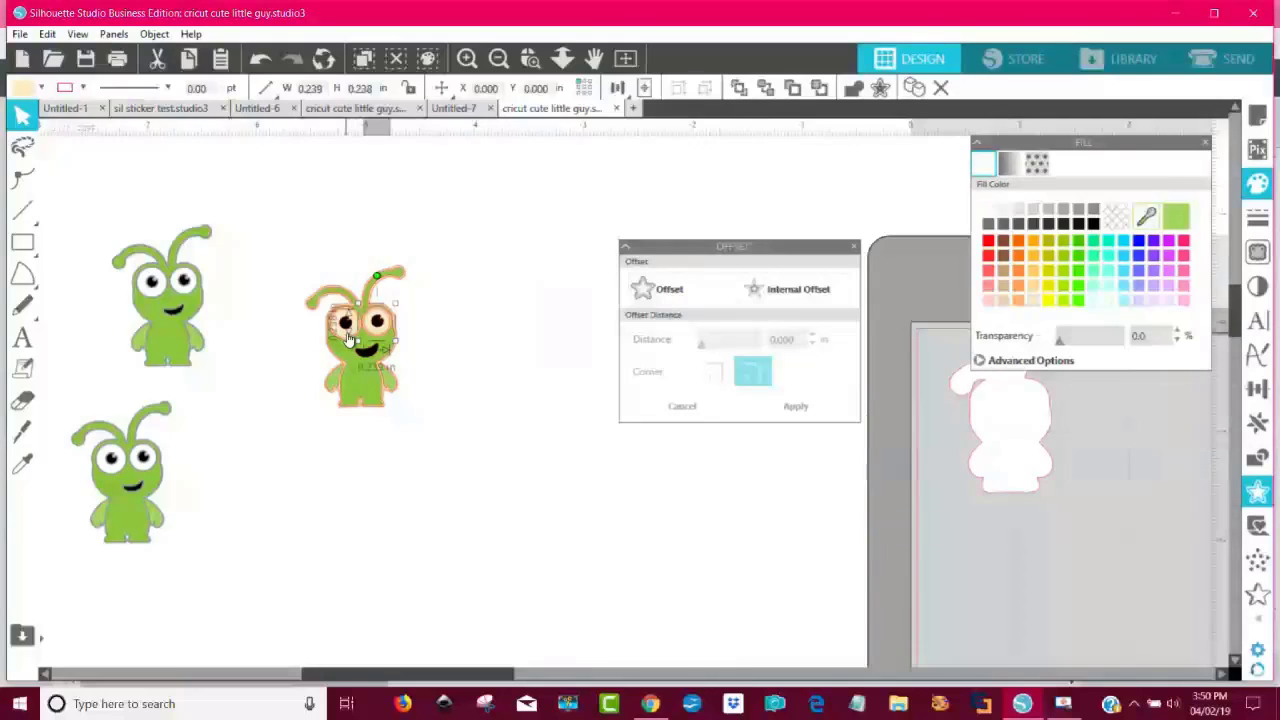
click(352, 342)
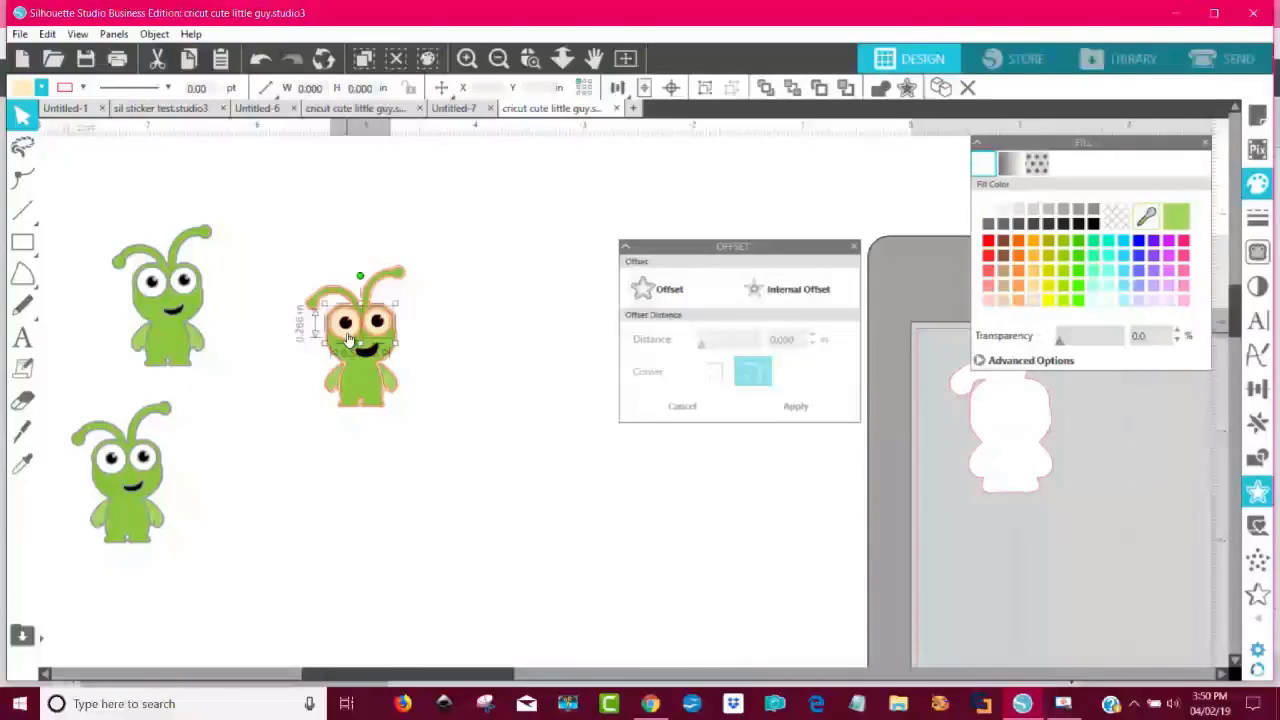
click(22, 88)
click(25, 110)
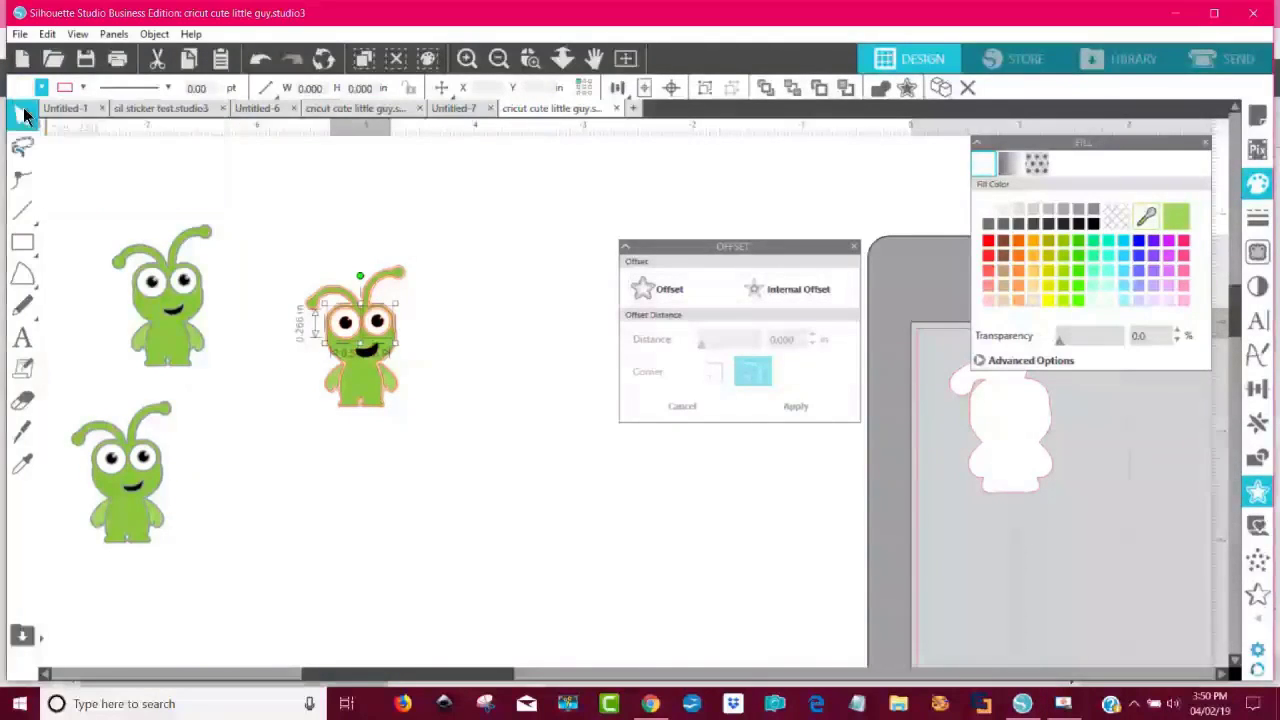
click(402, 427)
- Select all the recolored pieces of the traced character and group them
drag(420, 430, 277, 237)
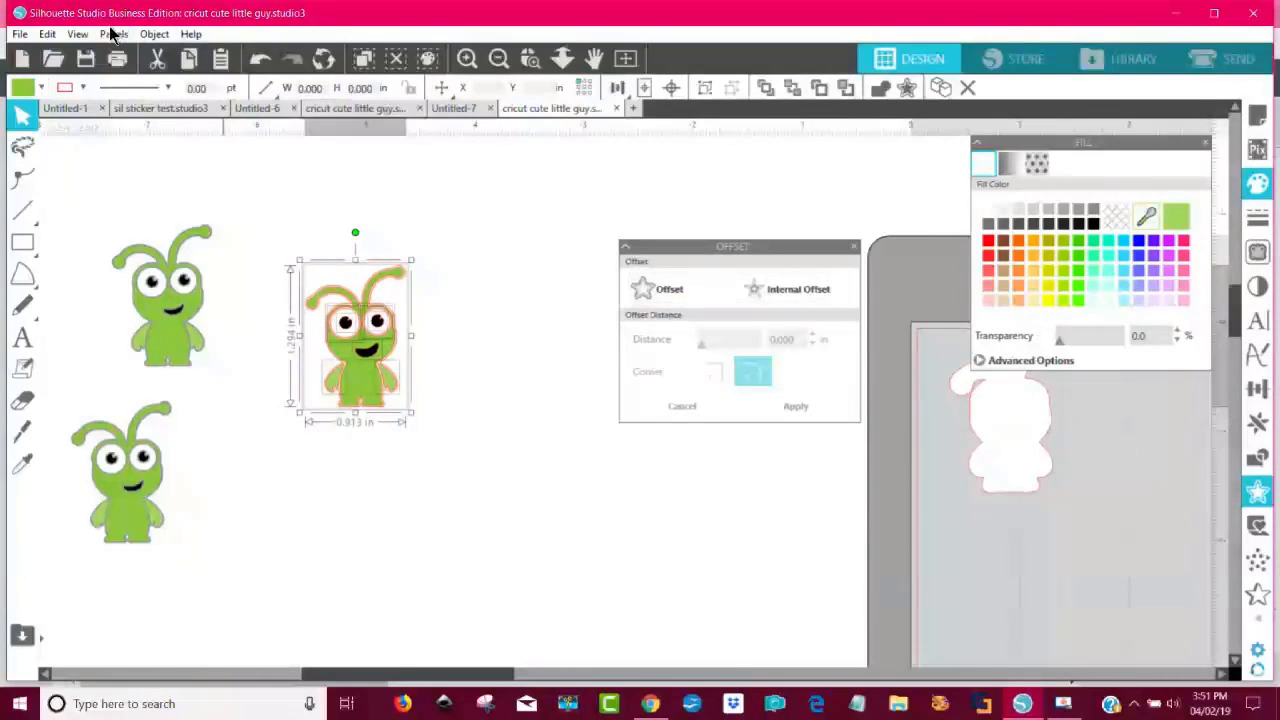
click(154, 34)
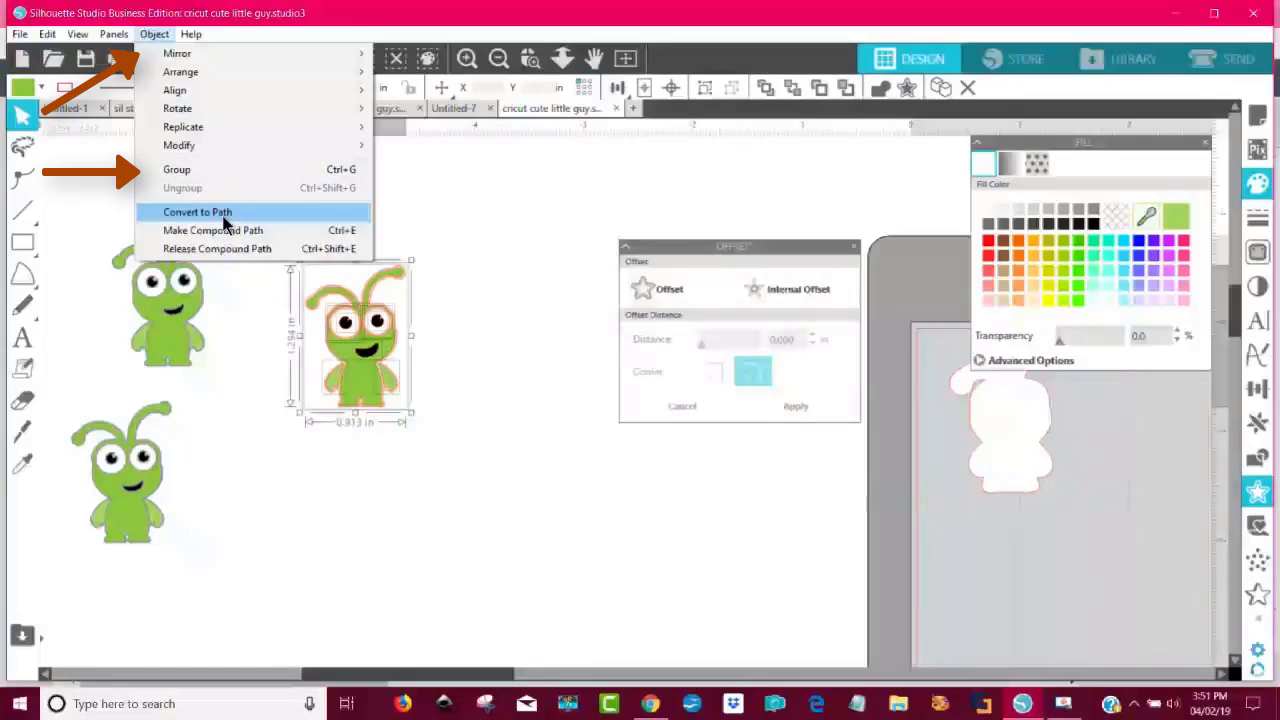
click(203, 171)
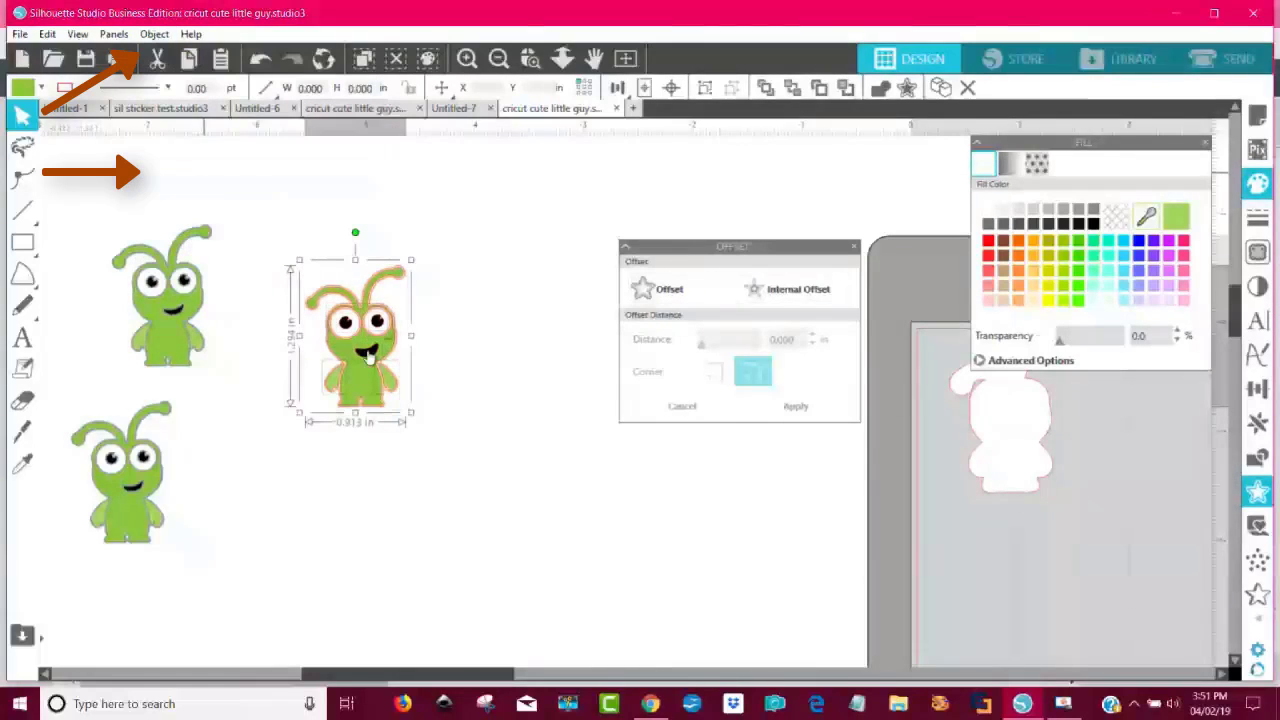
- Move the grouped character over the white offset shape on the page, and close the Offset and Fill settings
drag(373, 367, 1017, 450)
drag(390, 668, 585, 682)
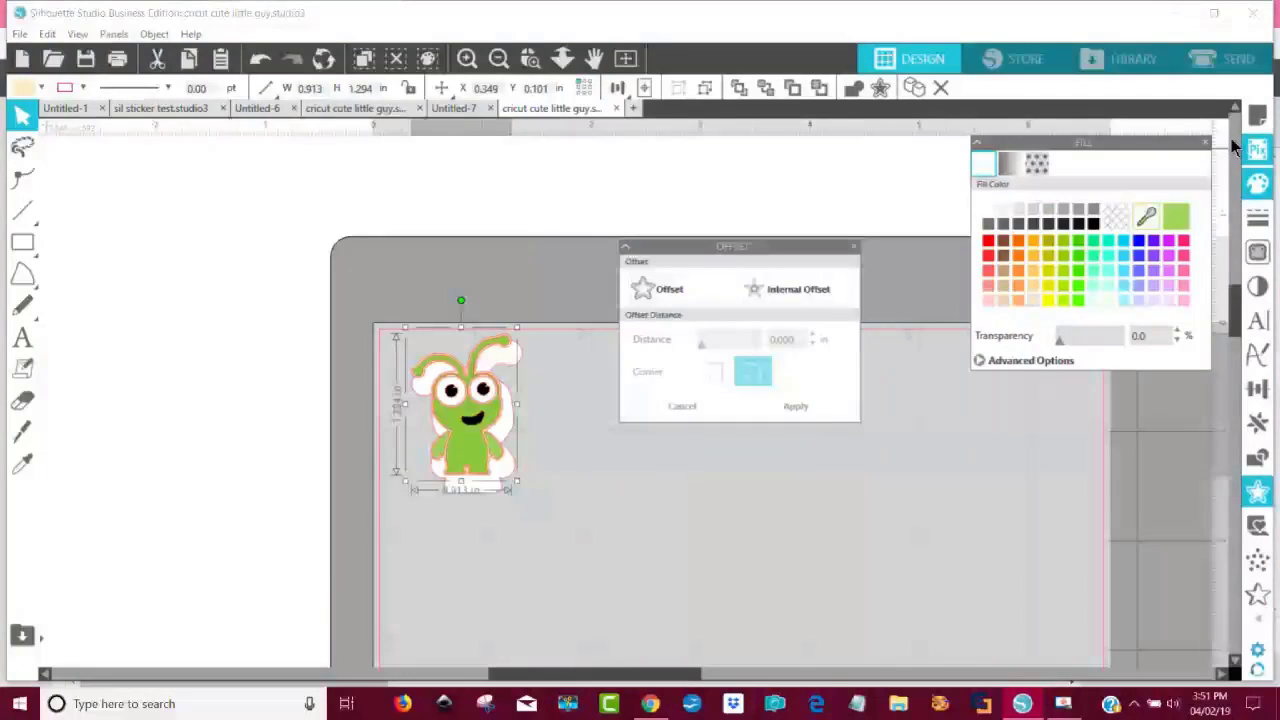
click(853, 248)
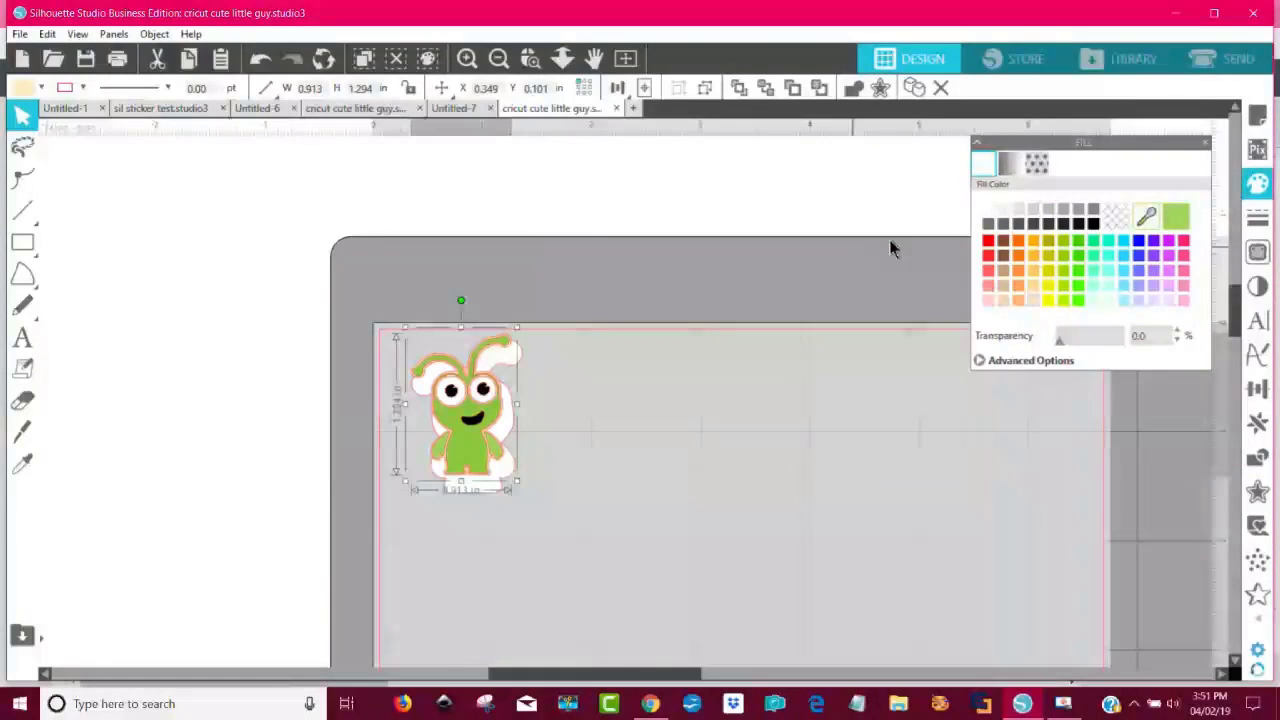
click(1206, 148)
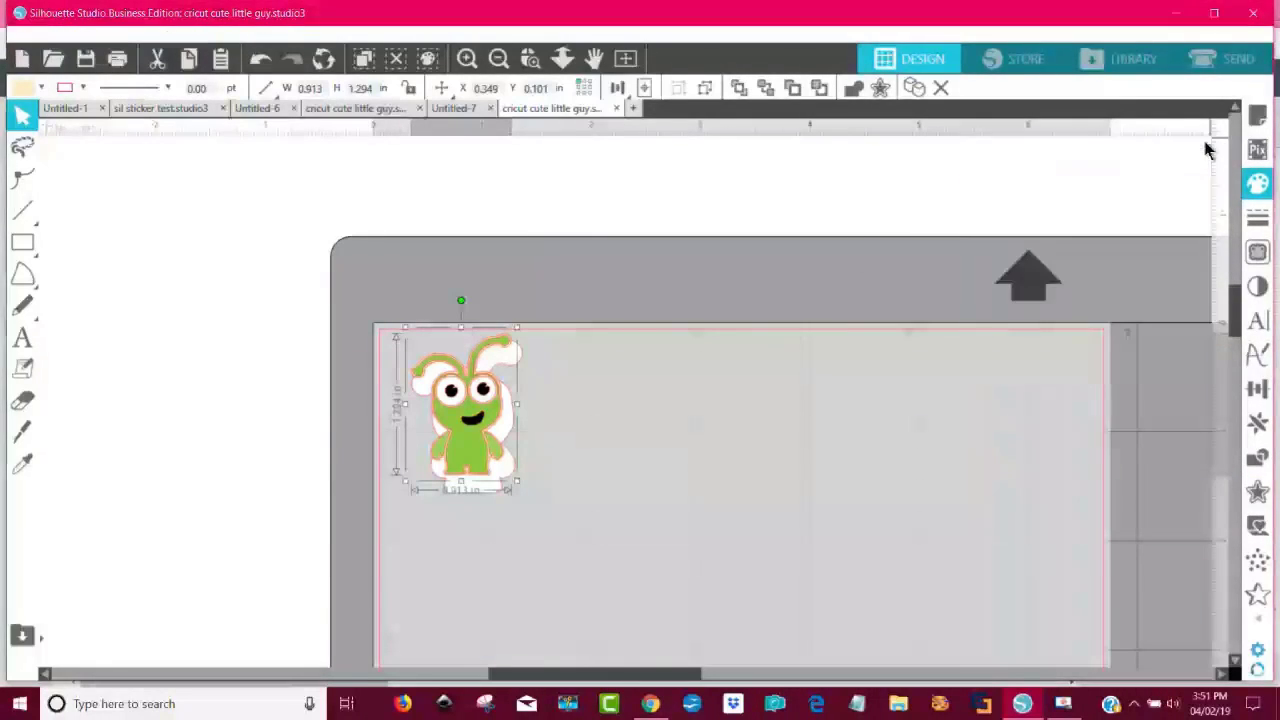
drag(459, 450, 464, 455)
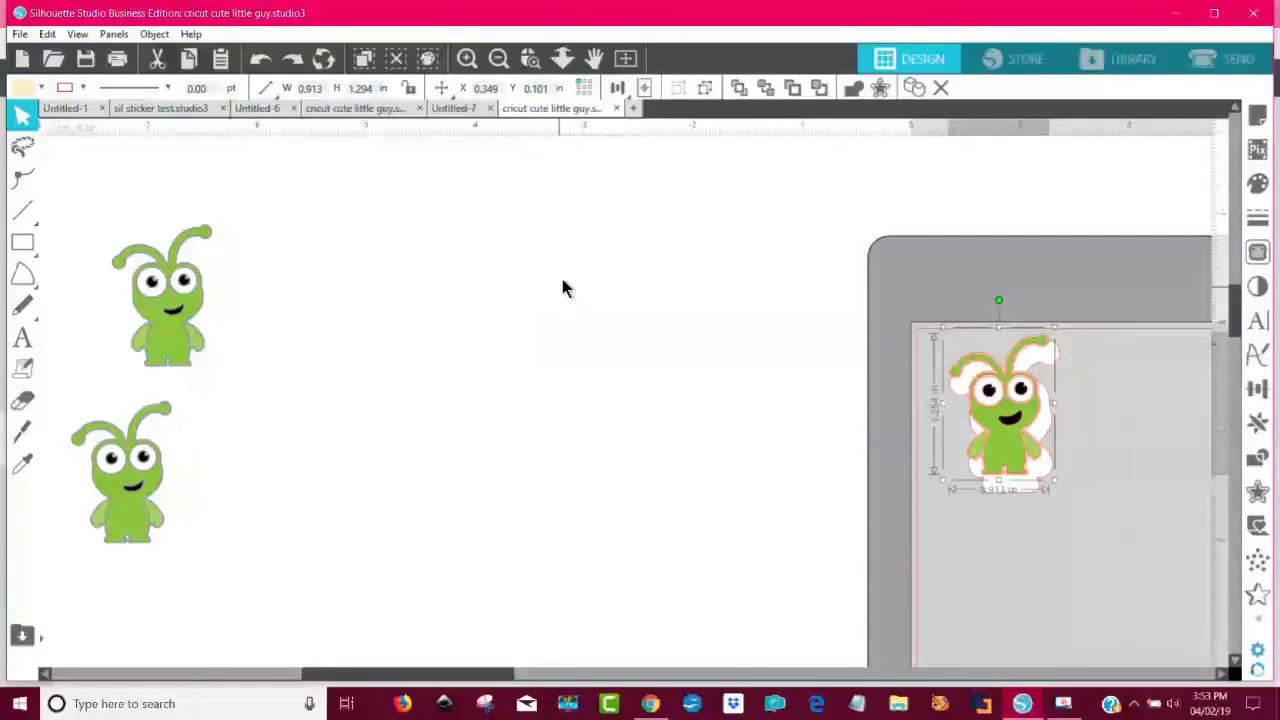
- Delete the two original character images beside the page
drag(294, 574, 3, 112)
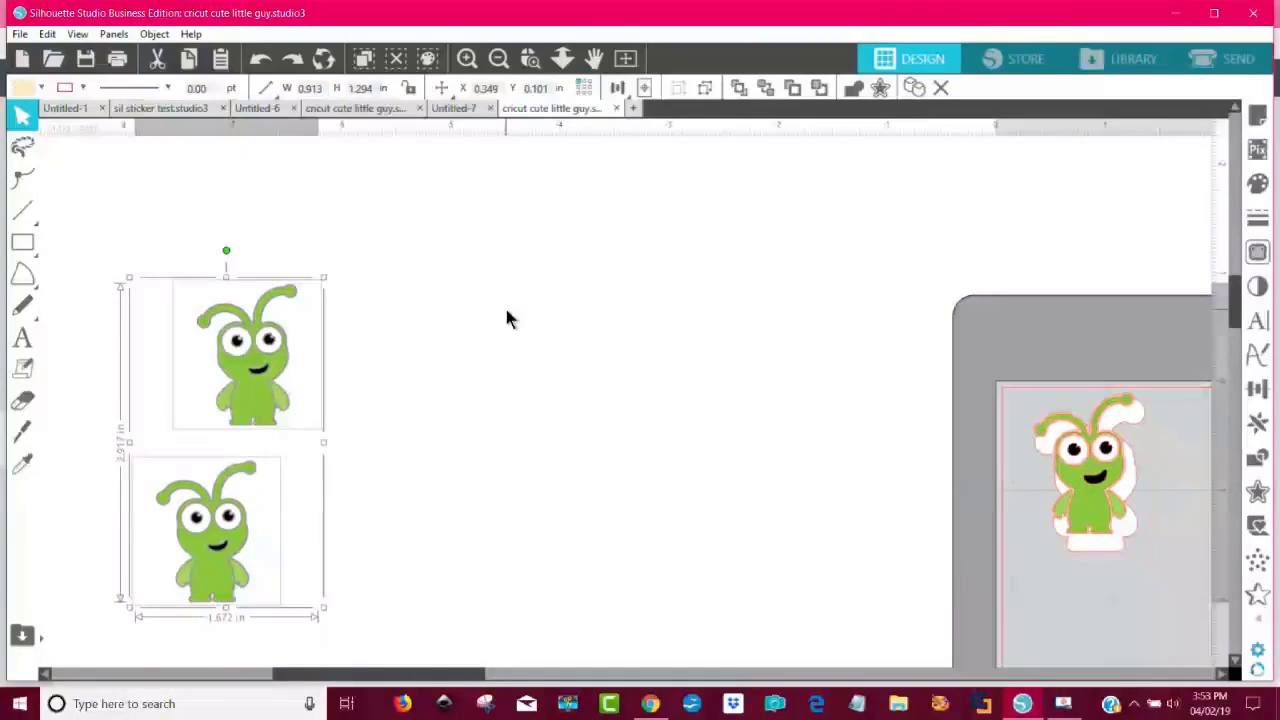
key(Delete)
drag(355, 672, 473, 612)
- Move the grouped character off the white offset shape, and place it back centered inside the offset outline
drag(733, 467, 390, 417)
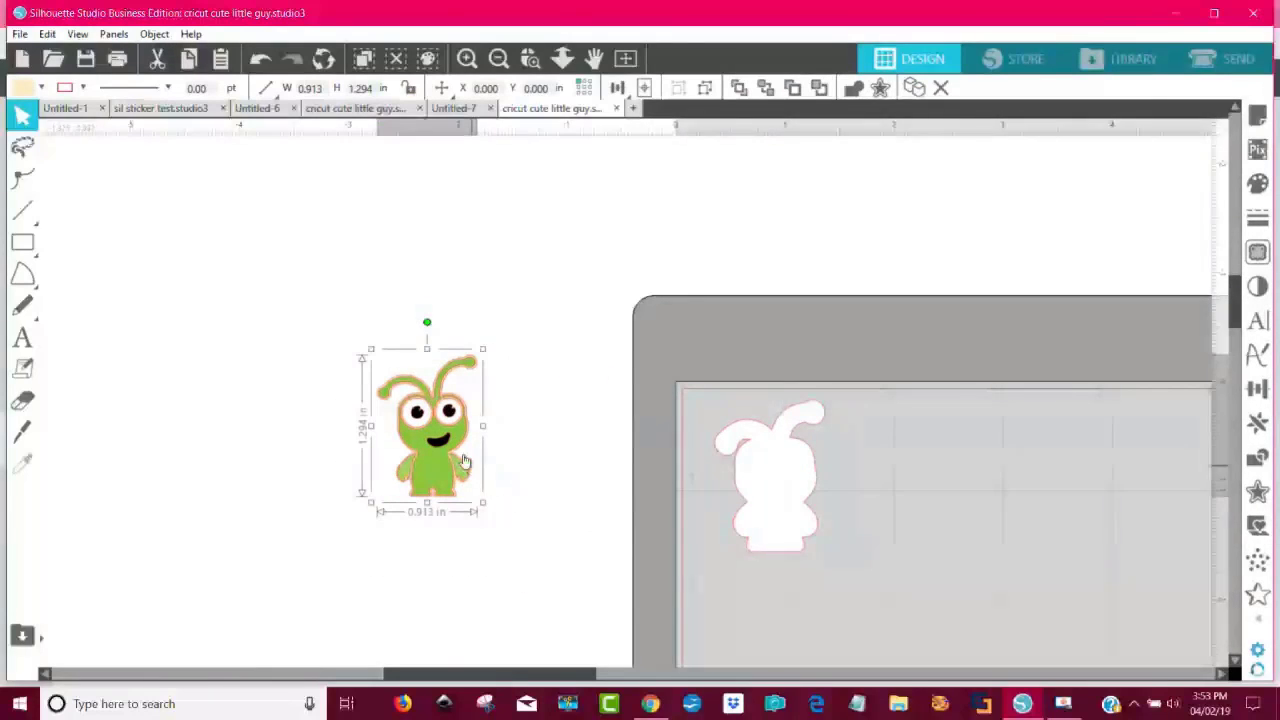
right_click(462, 457)
click(296, 521)
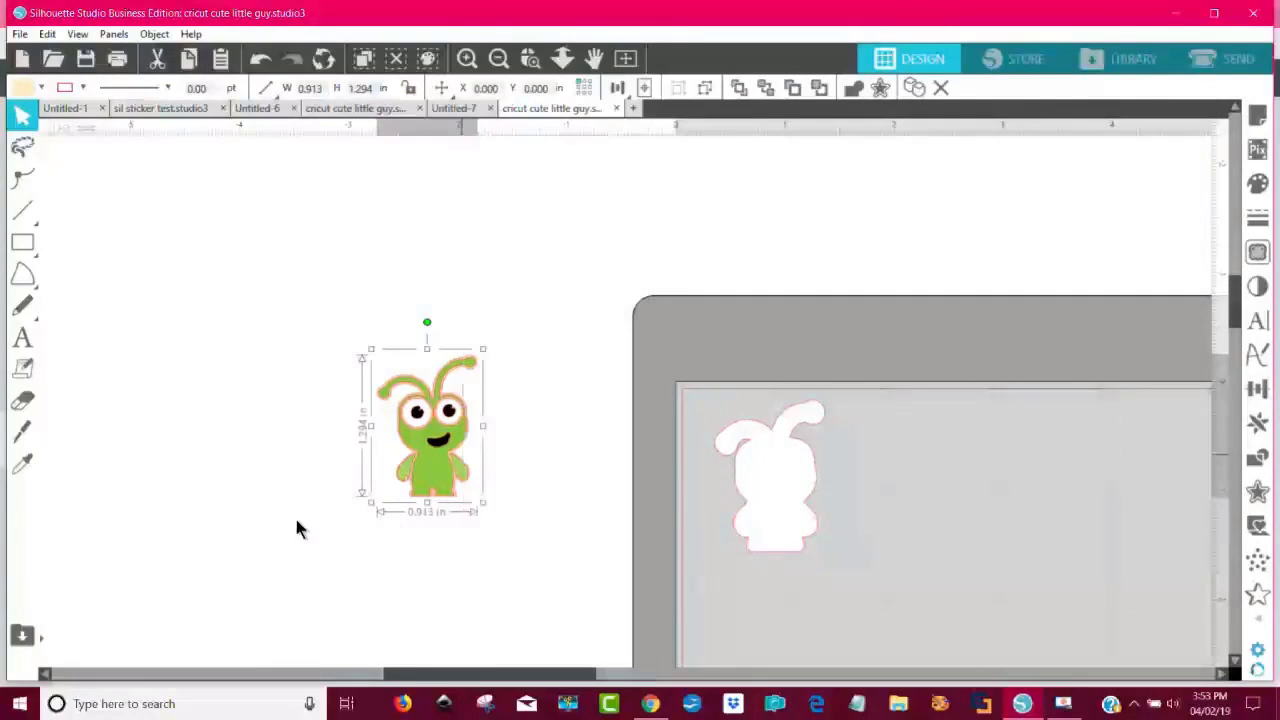
drag(436, 475, 777, 522)
- Select the character together with its white offset shape and group them as one sticker
drag(849, 570, 677, 369)
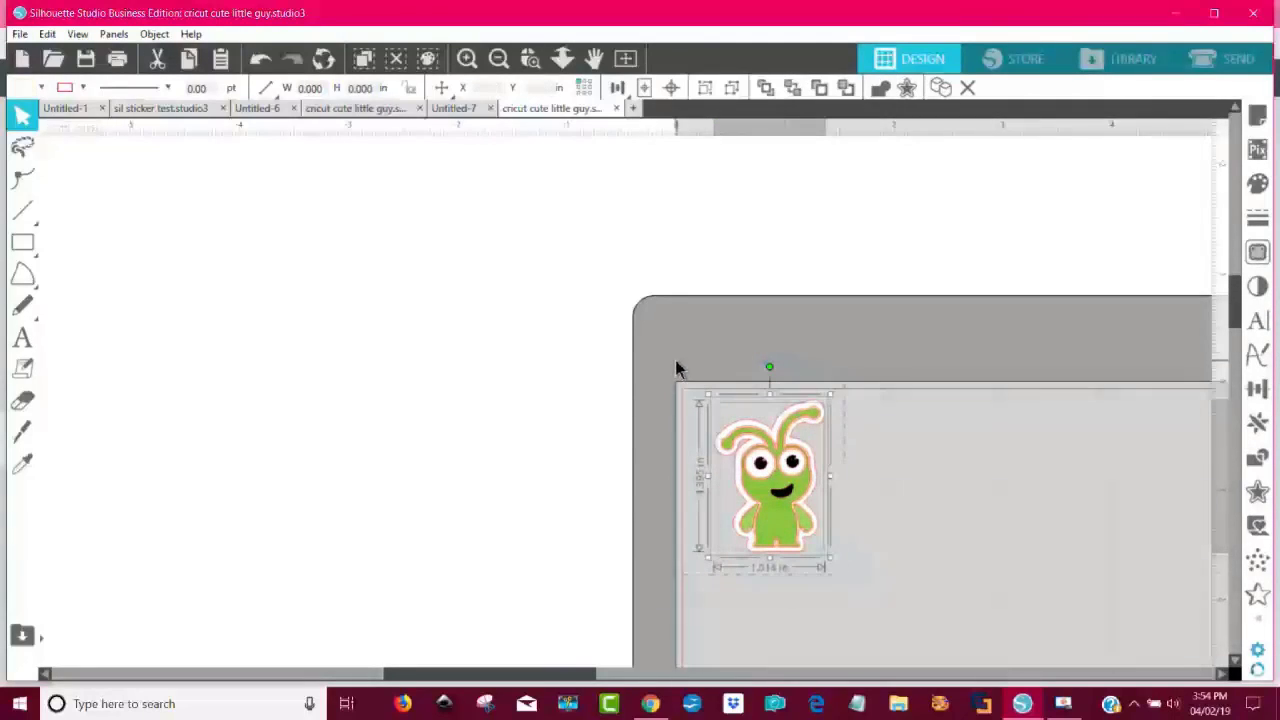
right_click(782, 484)
click(823, 483)
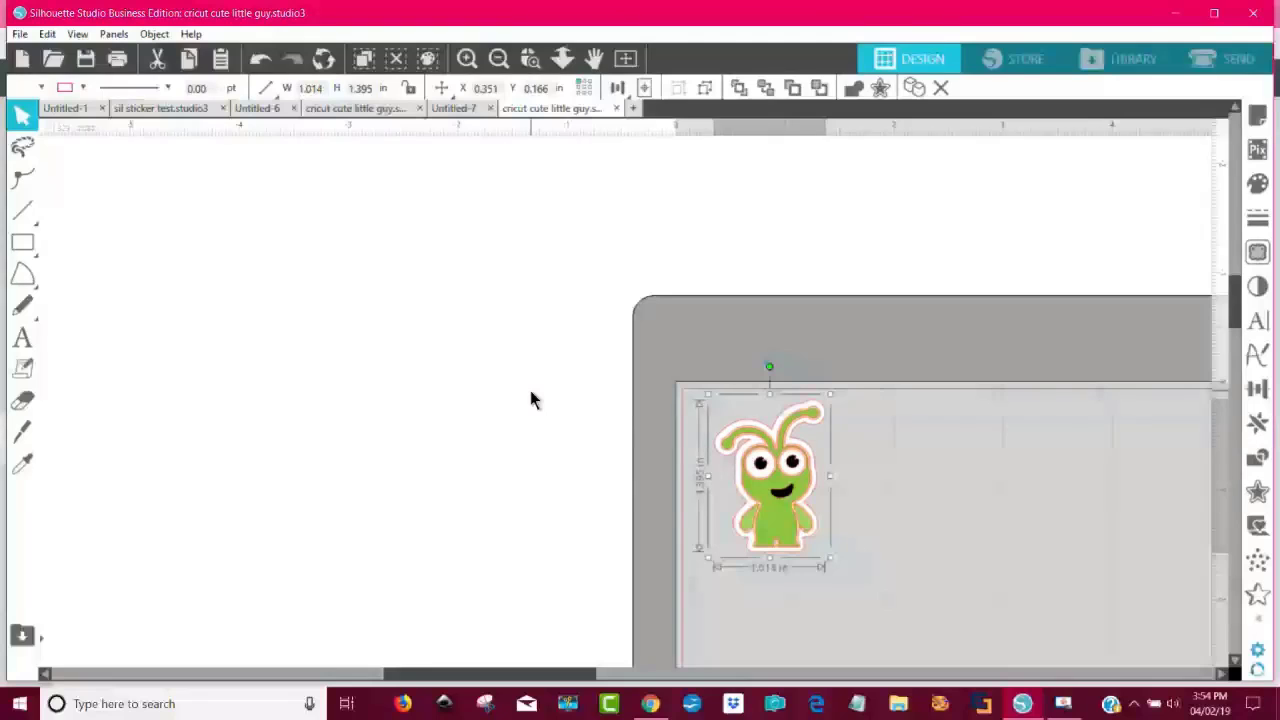
key(i)
scroll(531, 393, down, 3)
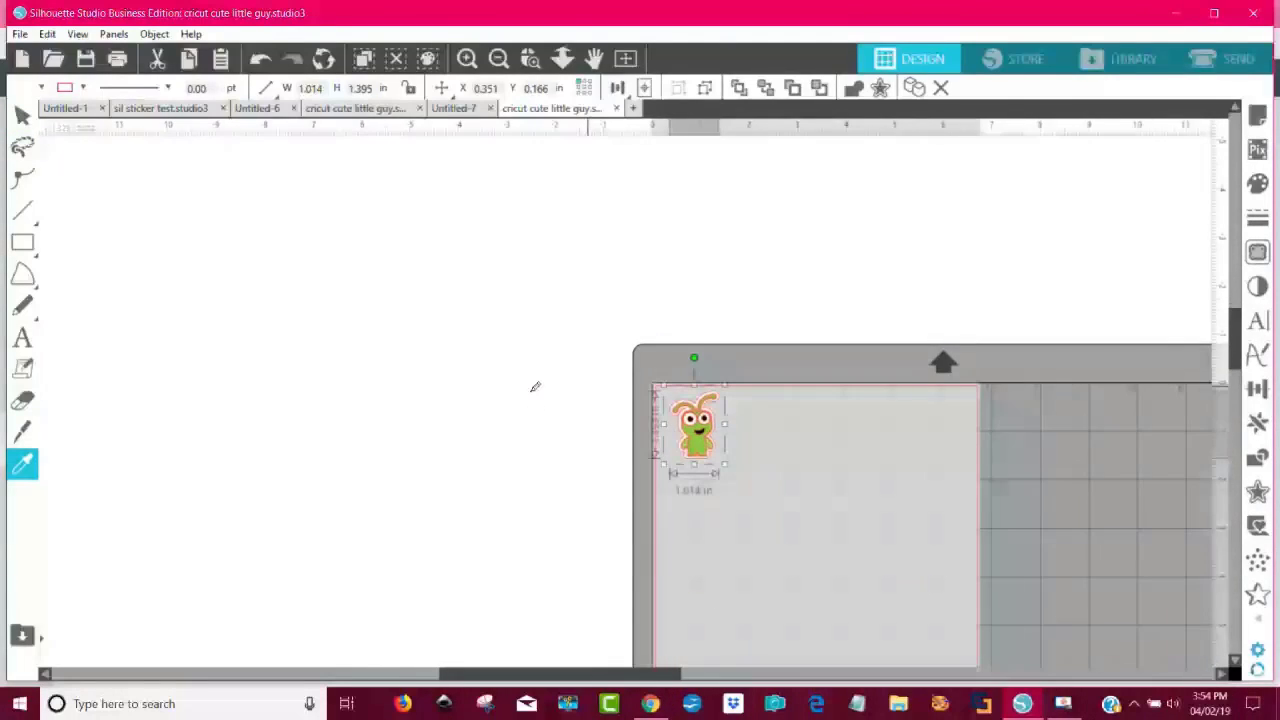
key(Escape)
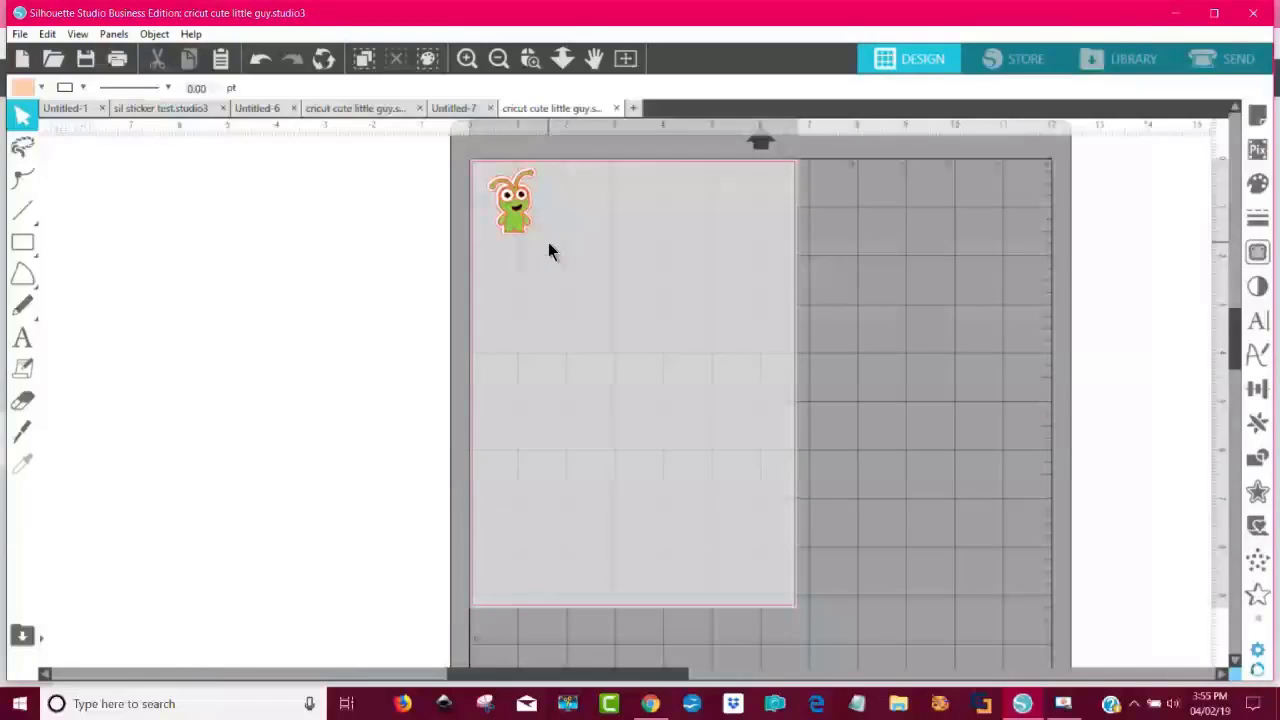
- Move the sticker off the page onto the mat and replicate it with the Fill Page option
click(517, 224)
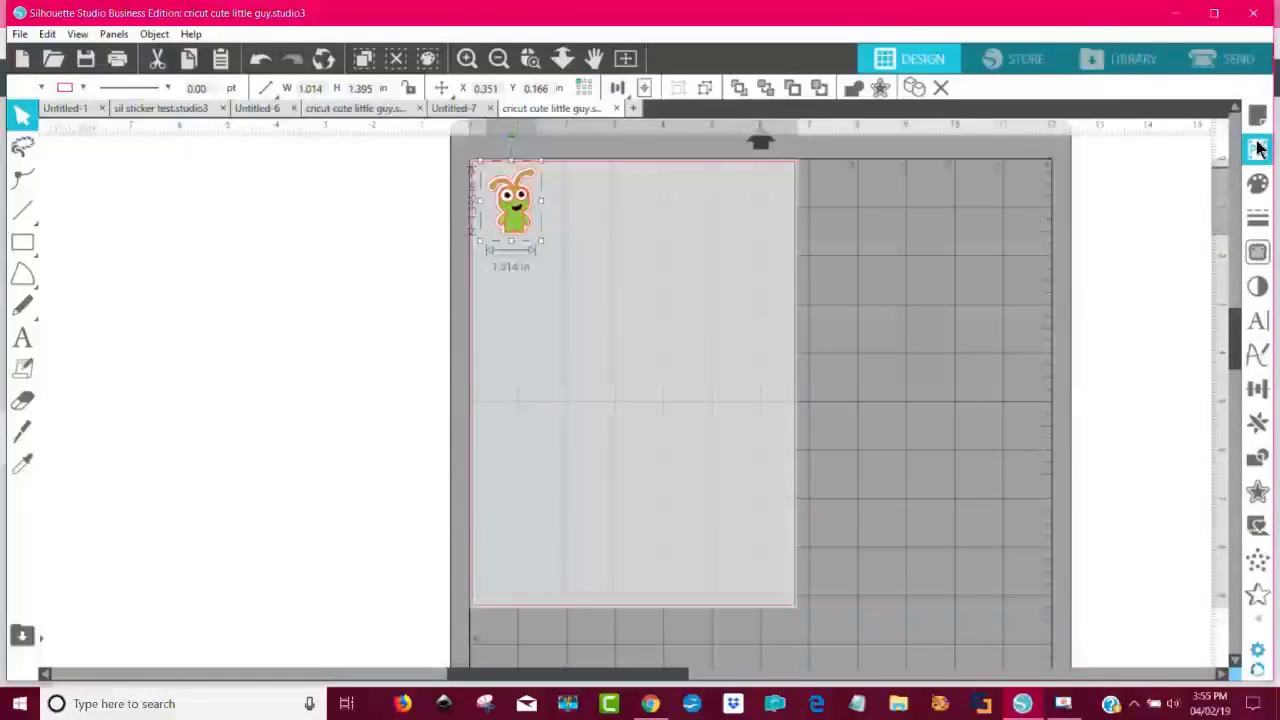
click(1262, 190)
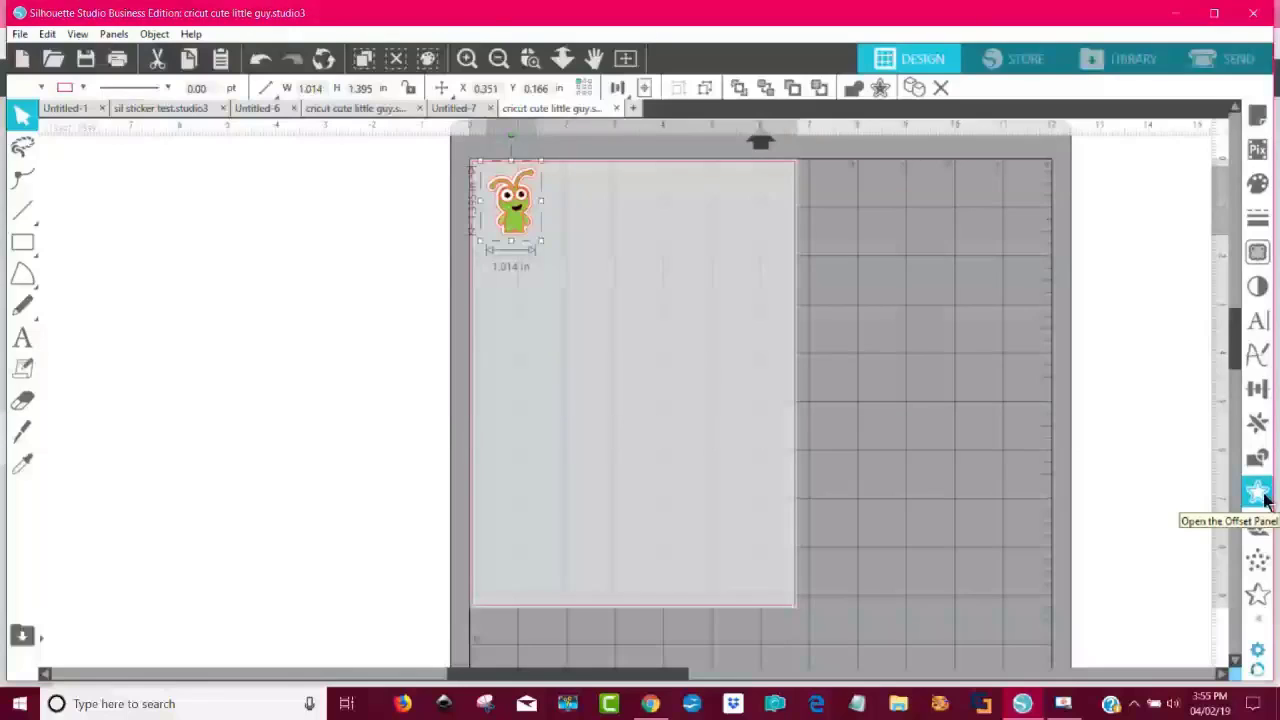
click(1259, 425)
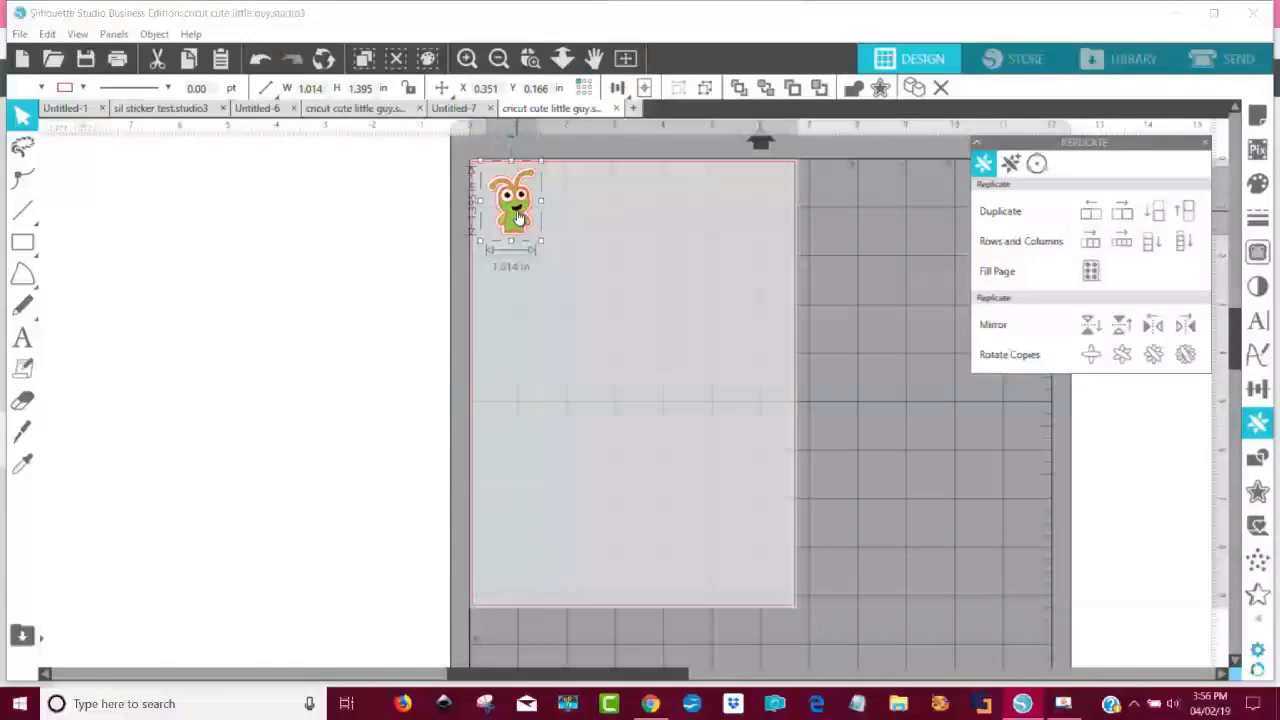
drag(517, 218, 876, 258)
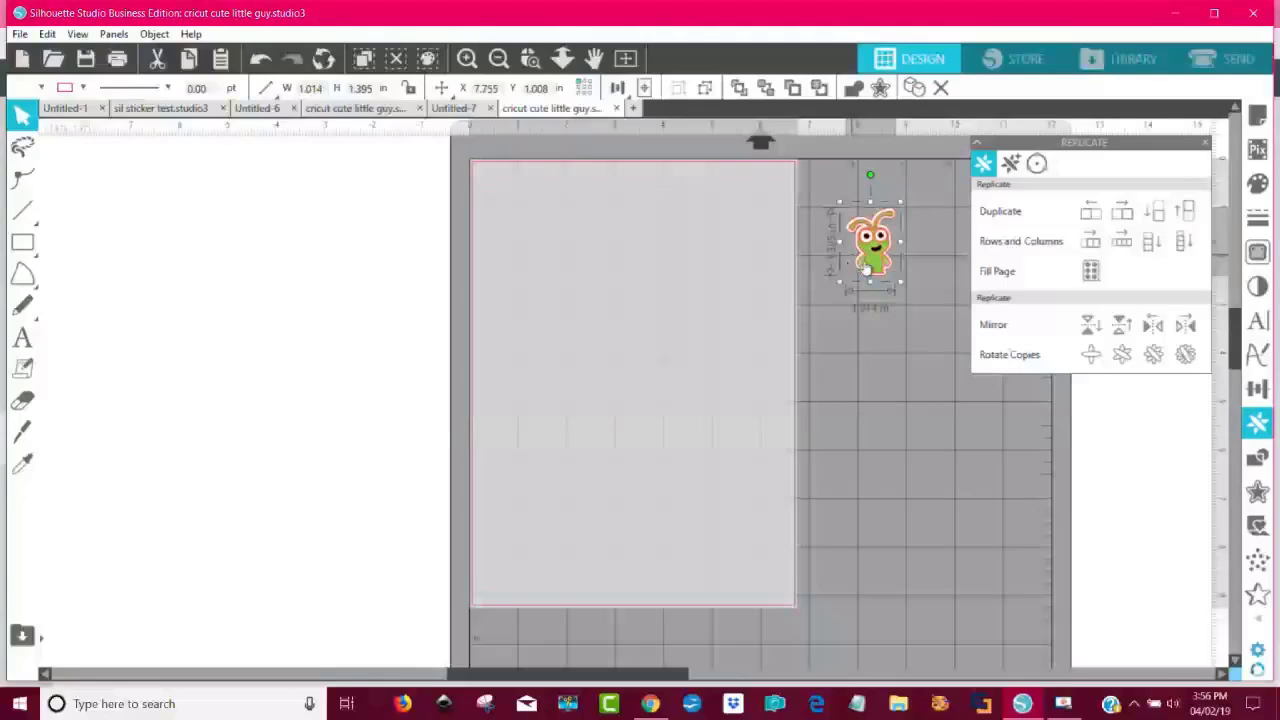
click(1089, 274)
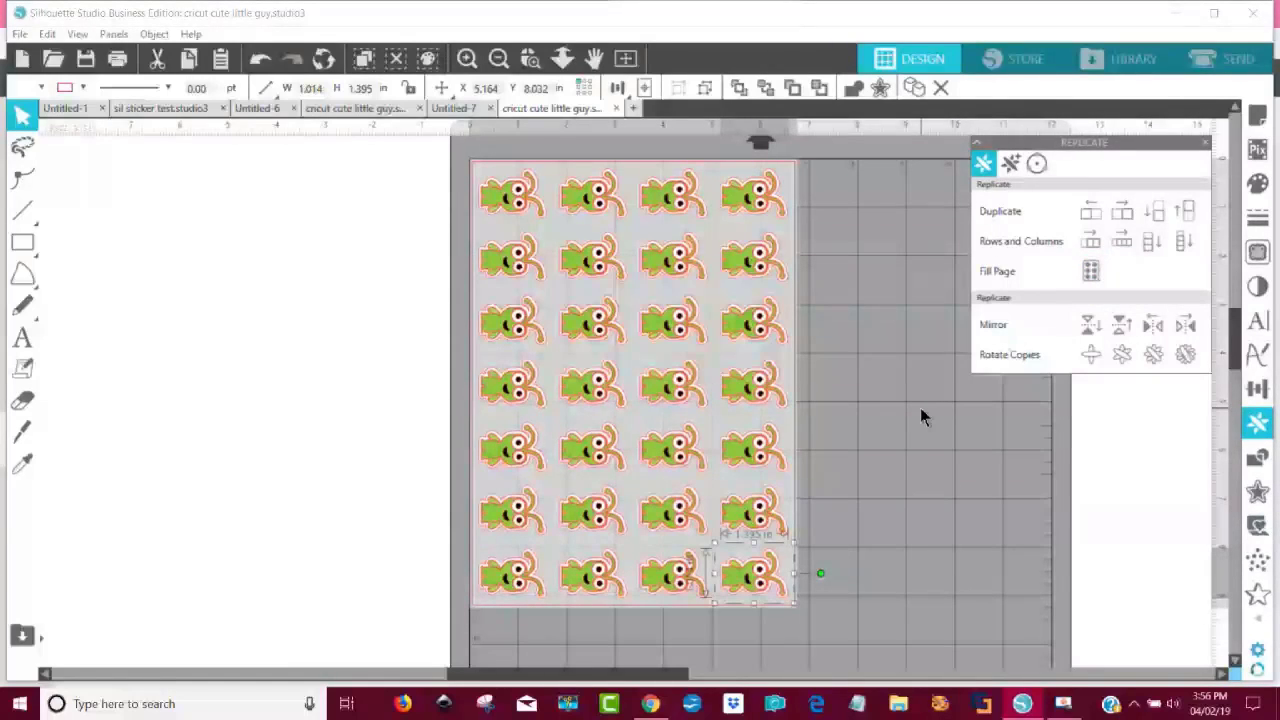
click(884, 595)
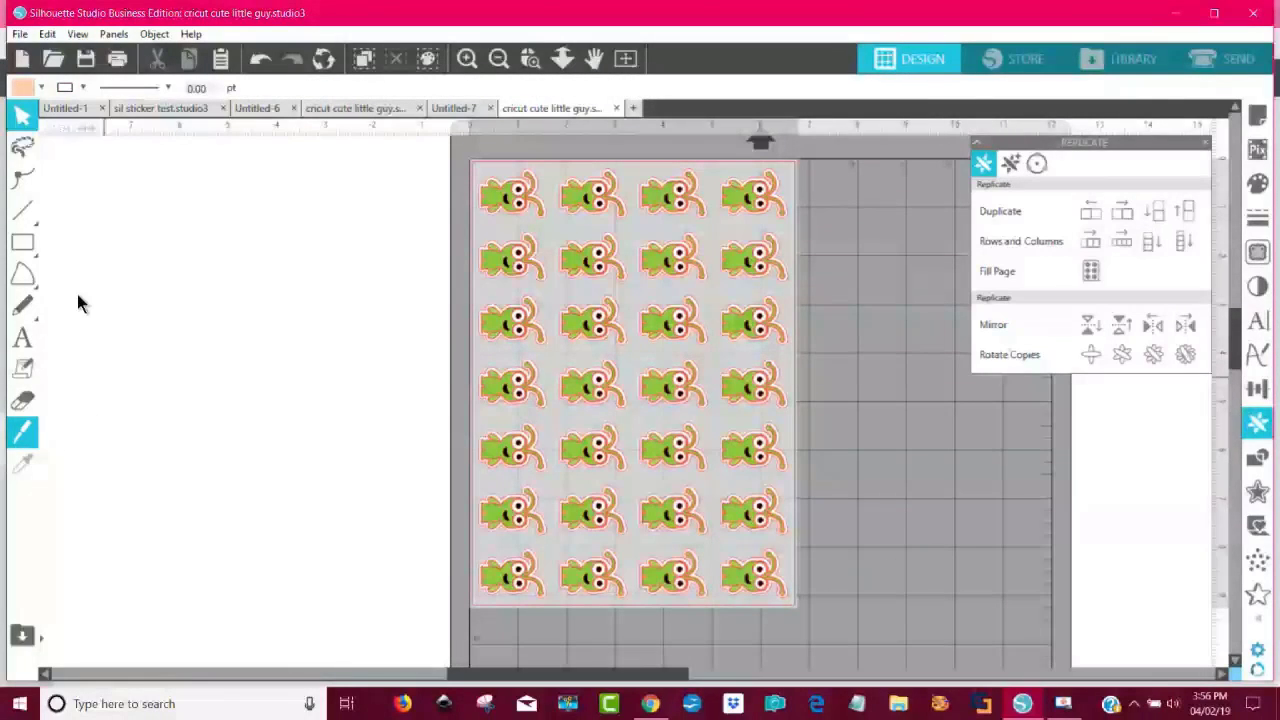
- Save the sticker page to the hard drive in Downloads as an SVG named "cricut cute little guy stickers 2"
click(20, 35)
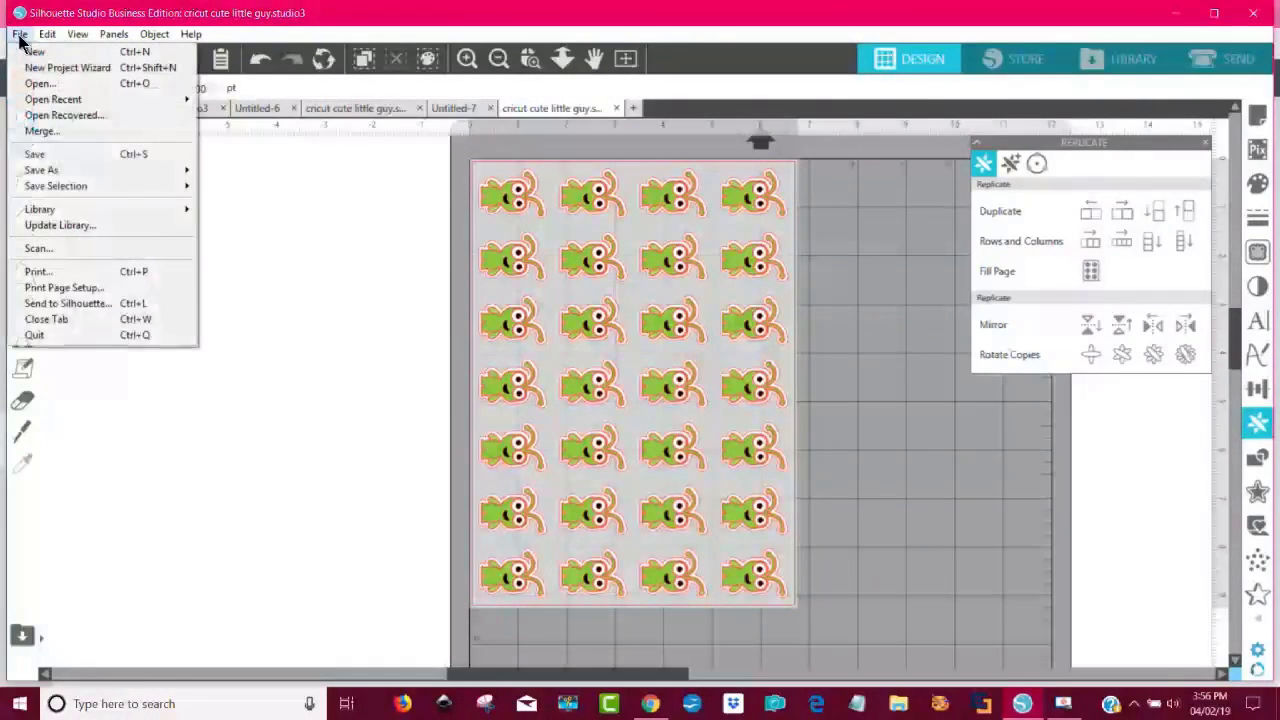
mouse_move(89, 174)
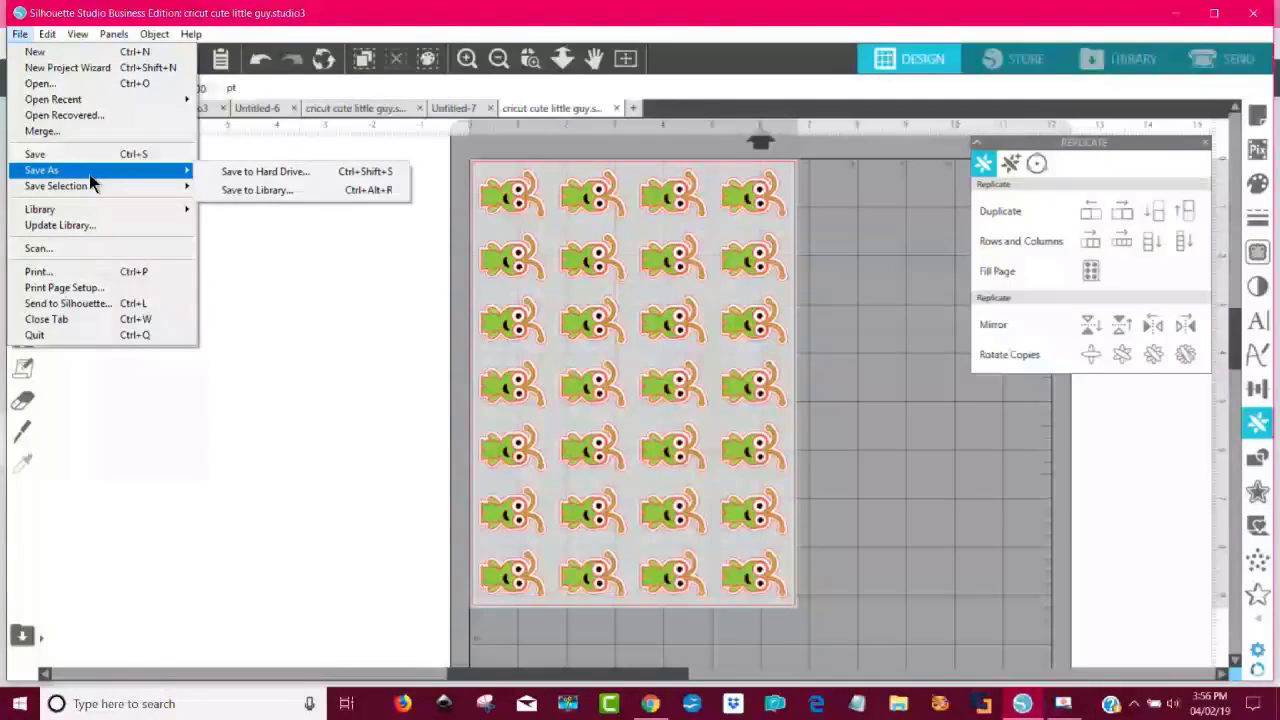
click(271, 172)
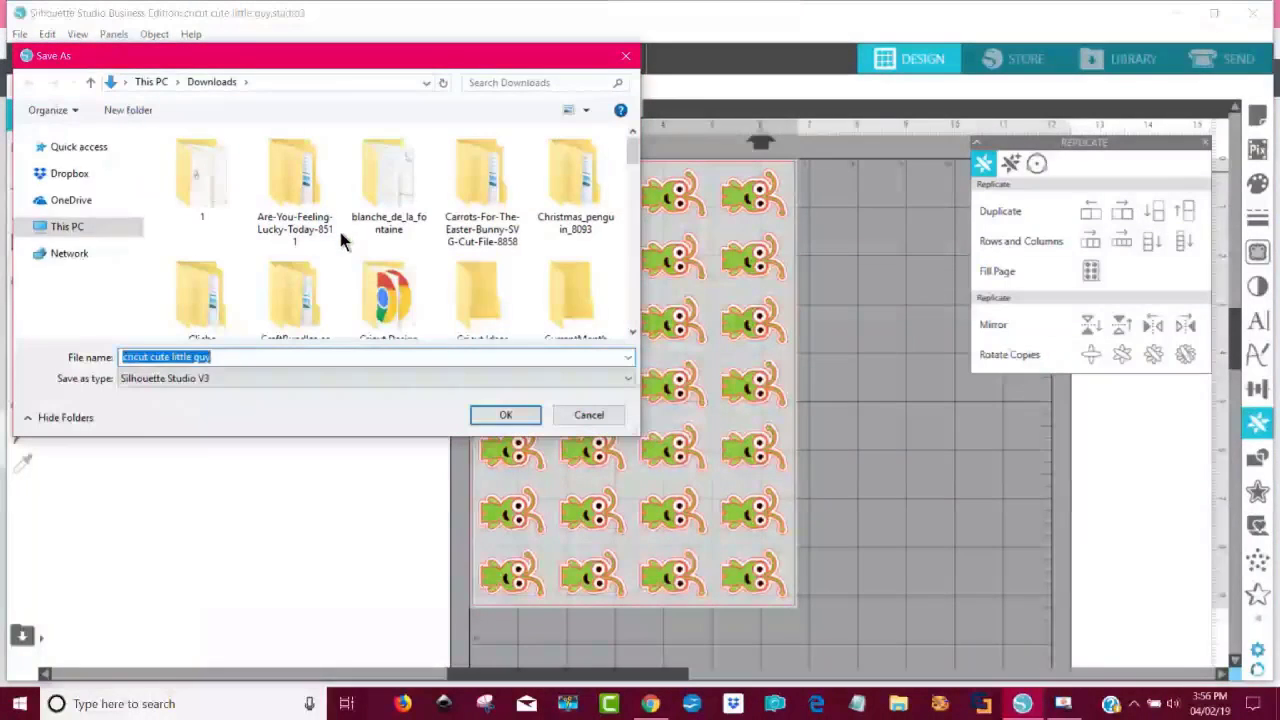
click(238, 357)
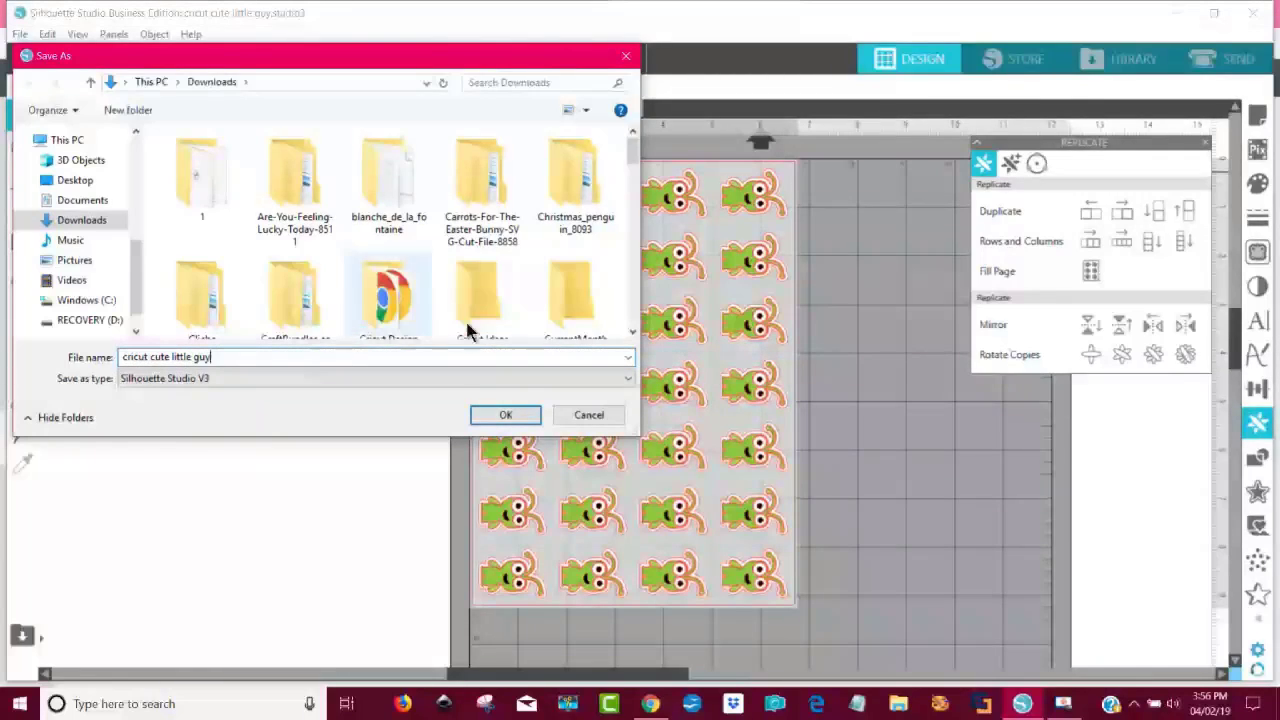
text(sti)
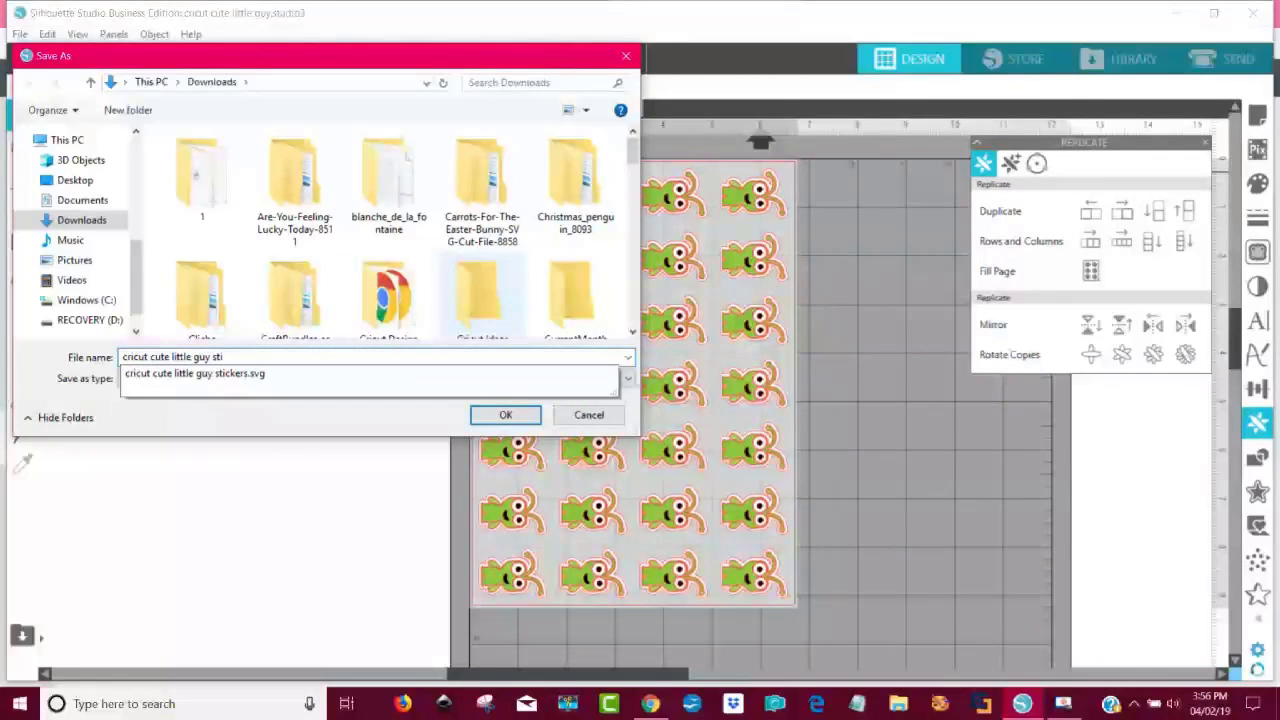
text(ckers 2)
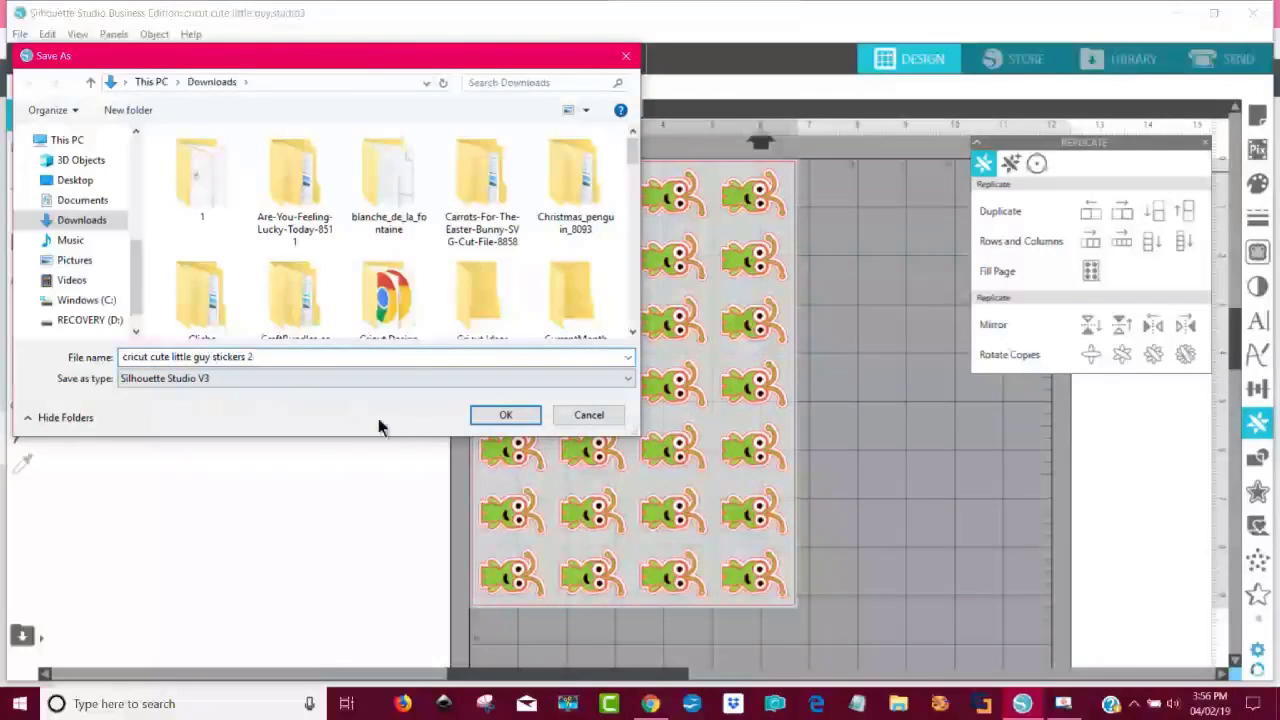
click(628, 378)
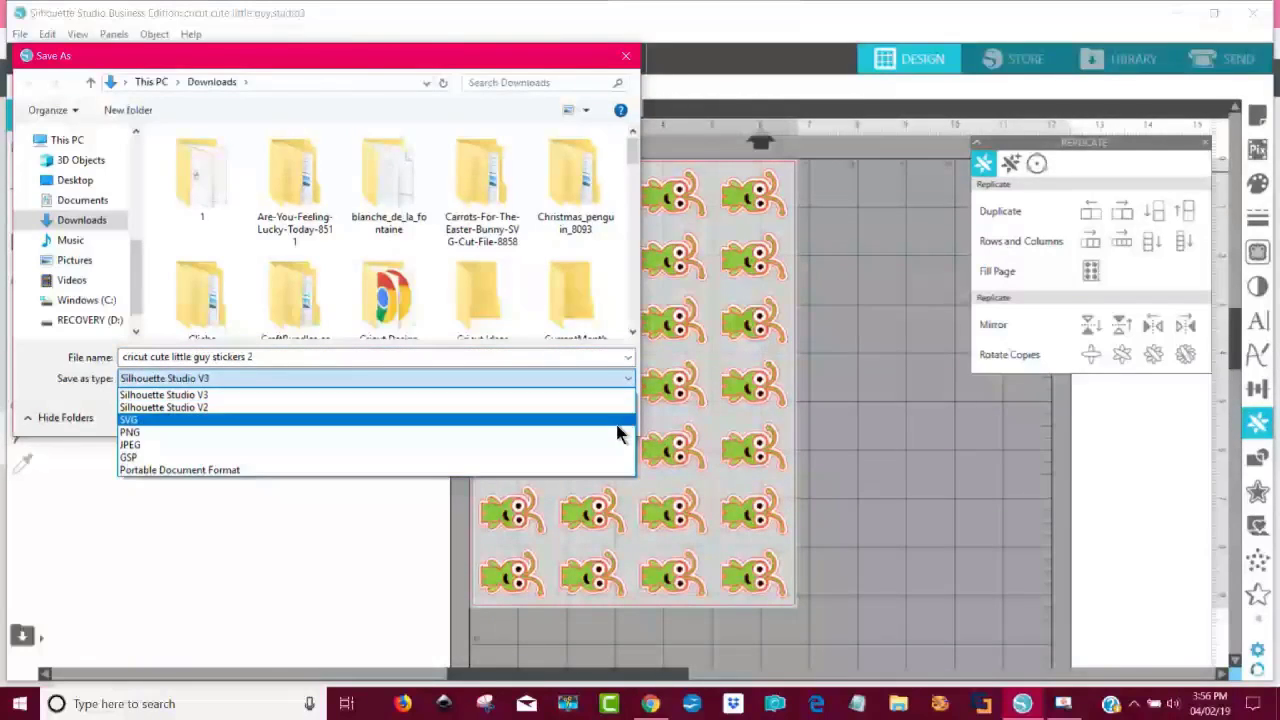
click(617, 420)
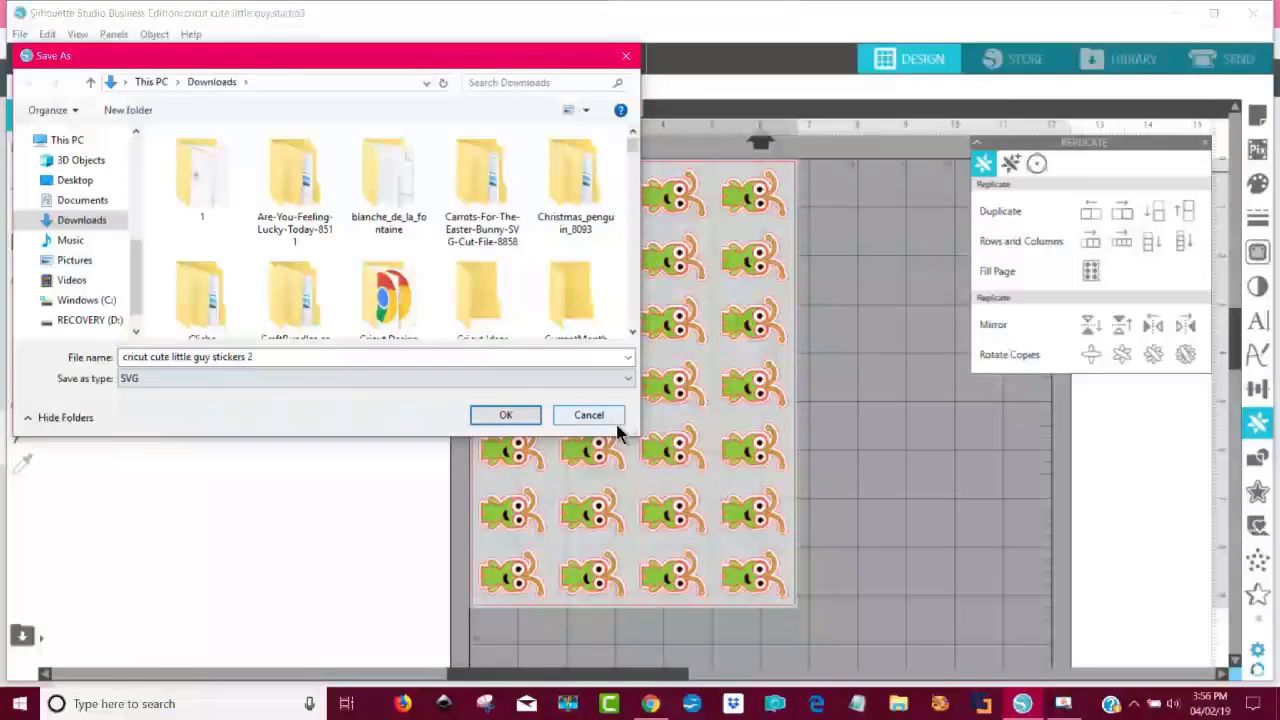
click(507, 415)
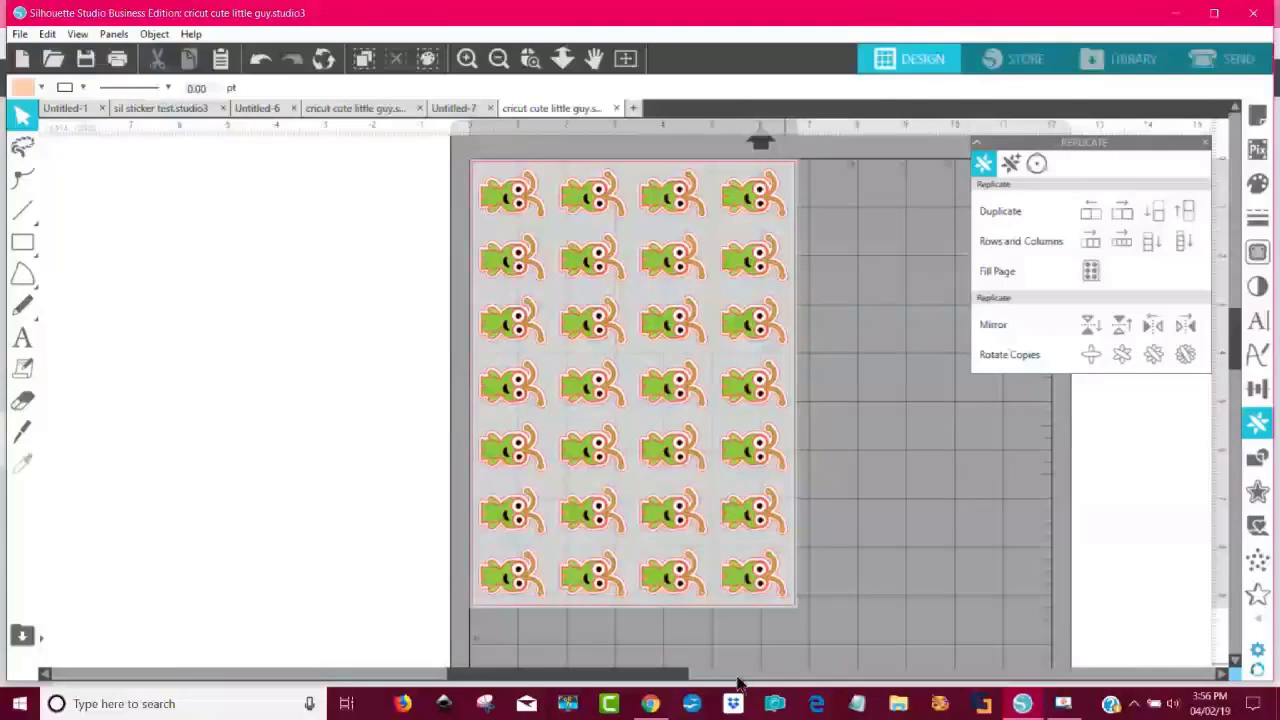
- Switch to Cricut Design Space and try to upload the "cricut cute little guy stickers 2" image from Downloads
click(650, 703)
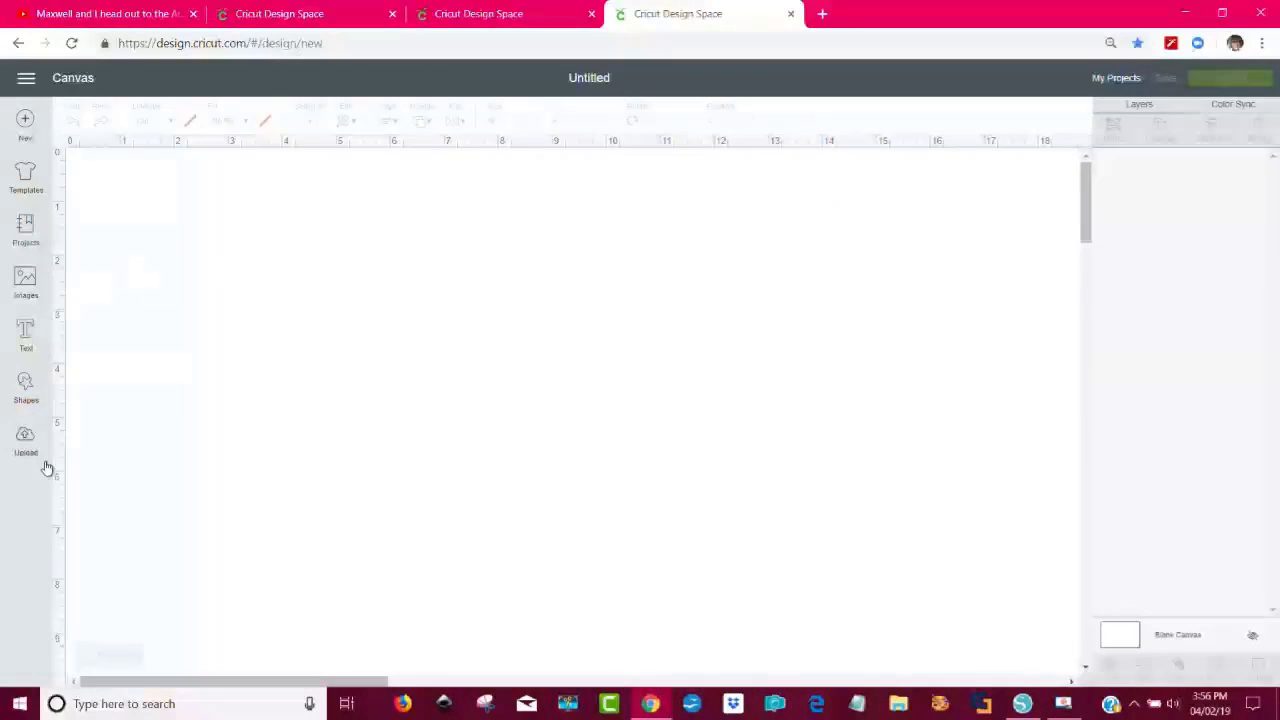
click(25, 447)
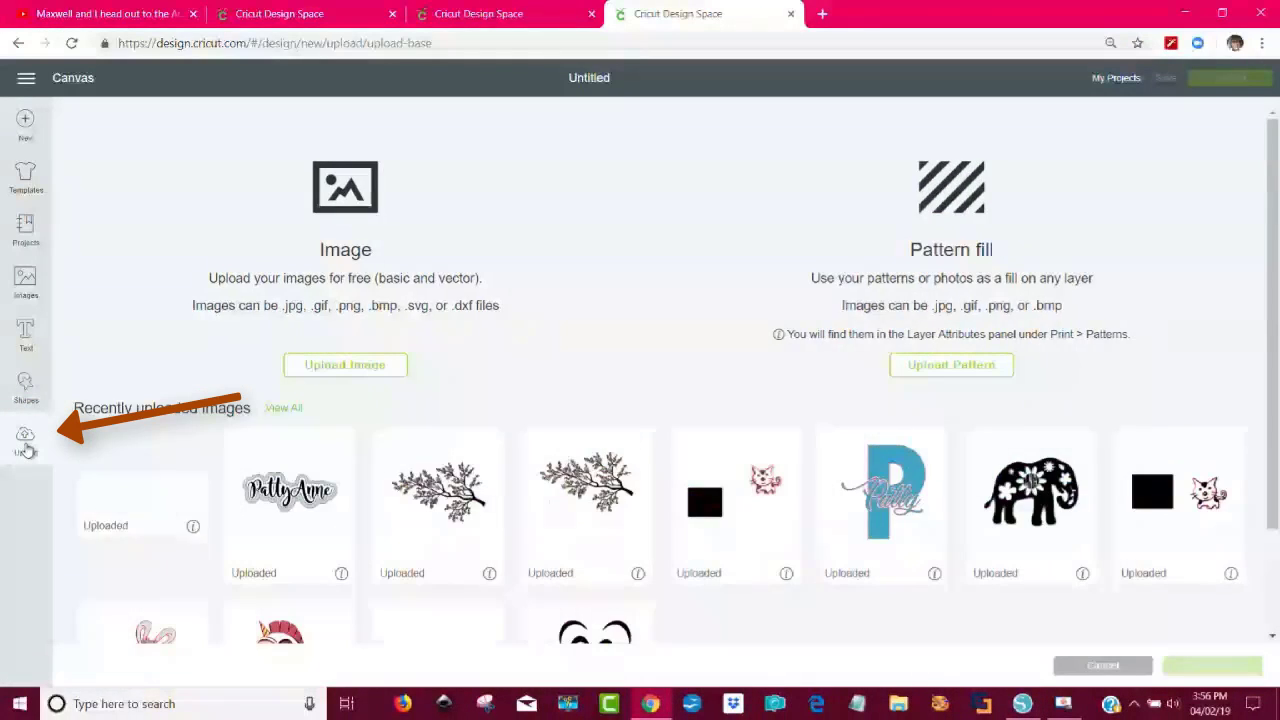
click(346, 368)
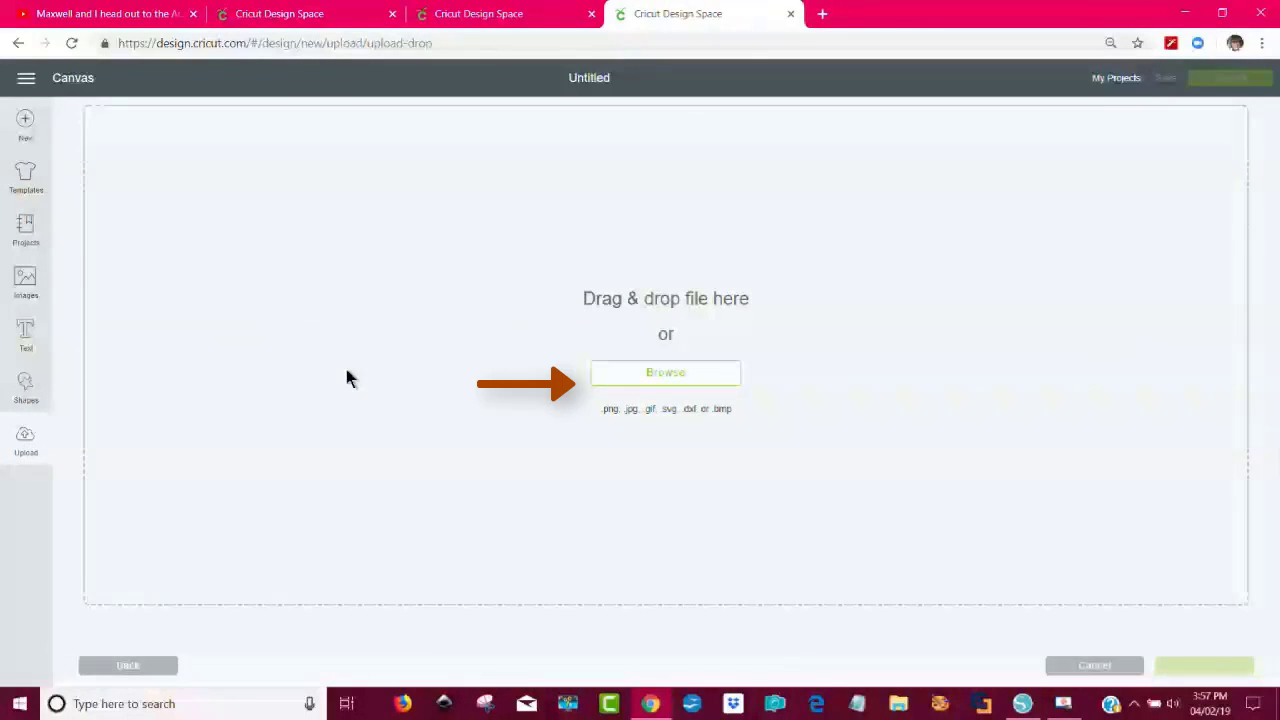
click(689, 375)
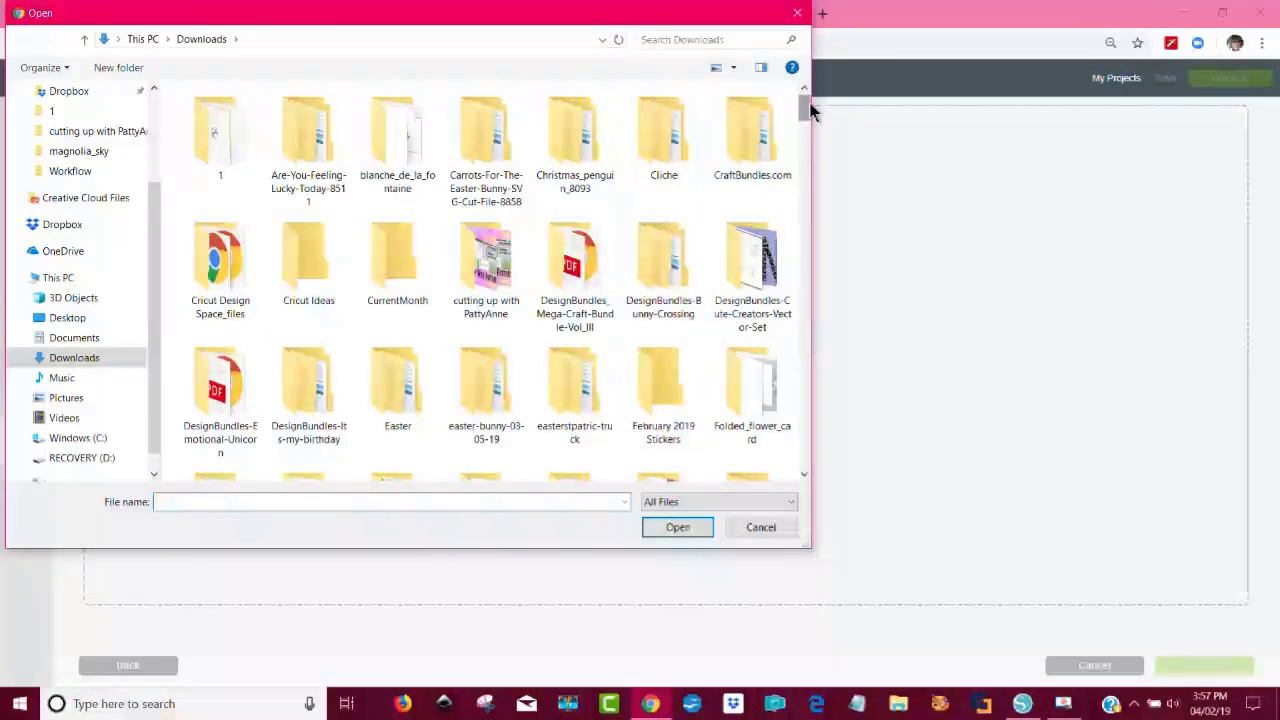
drag(810, 112, 800, 200)
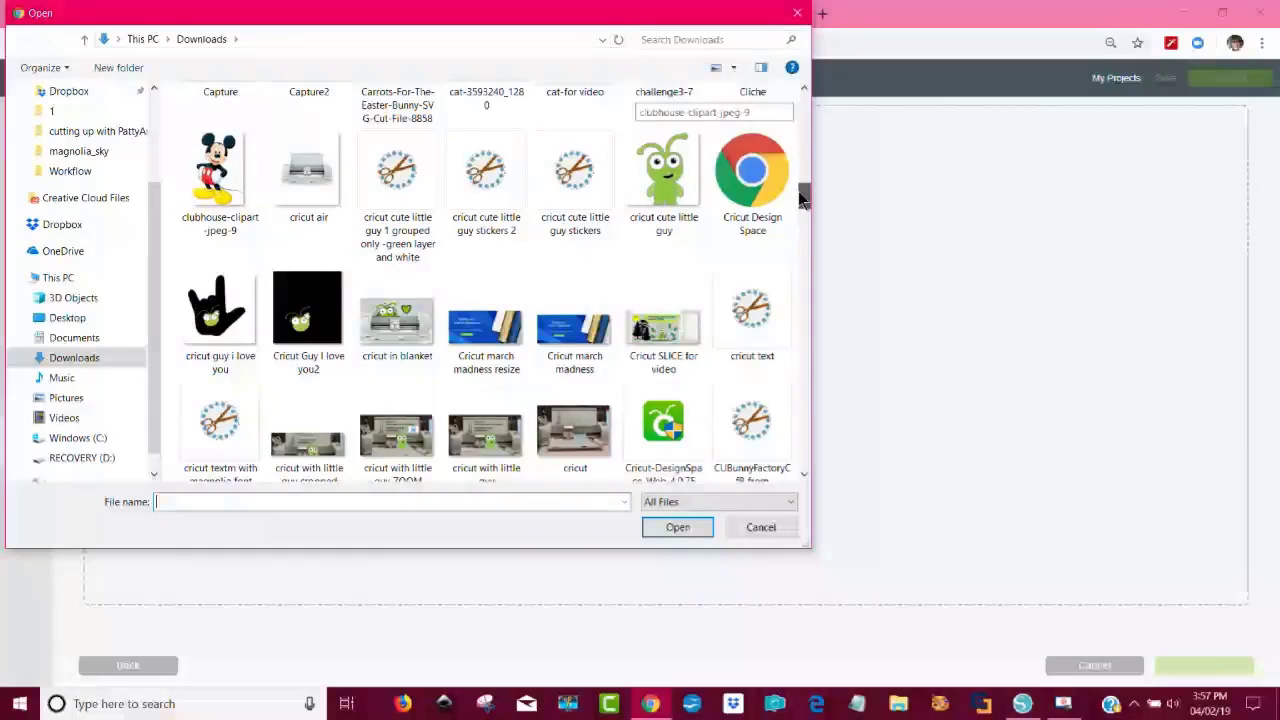
click(488, 233)
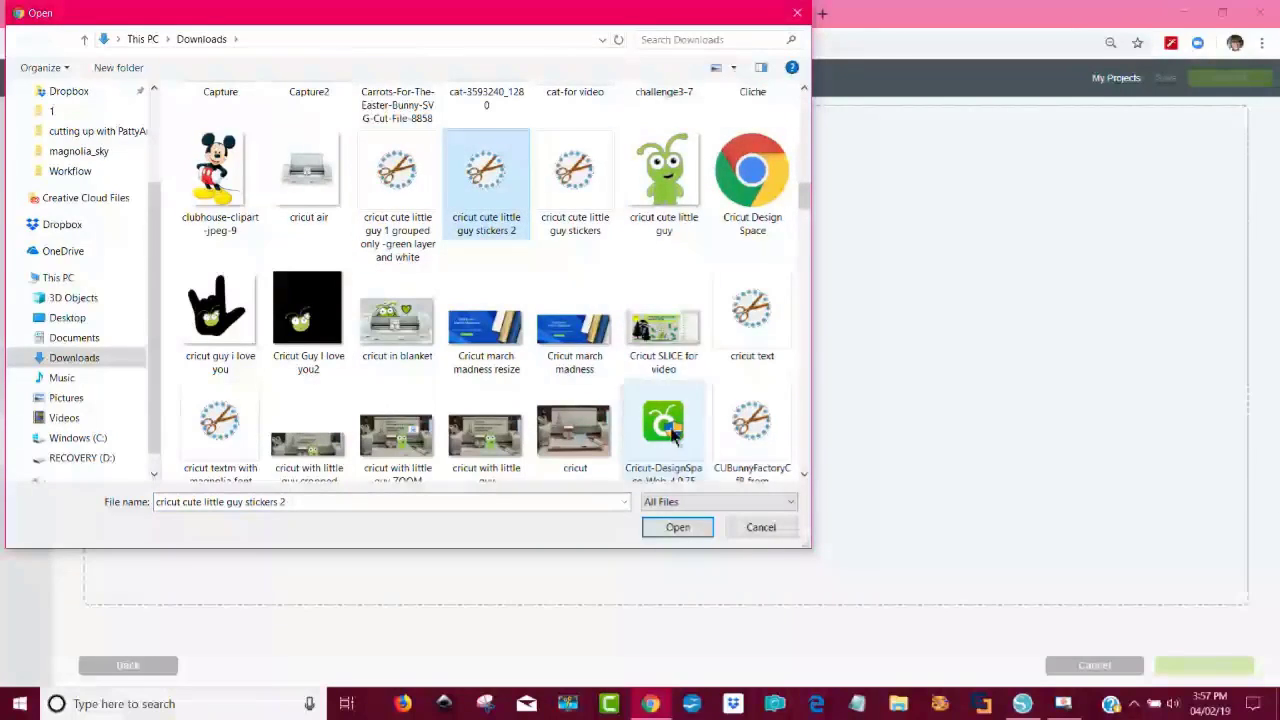
click(684, 529)
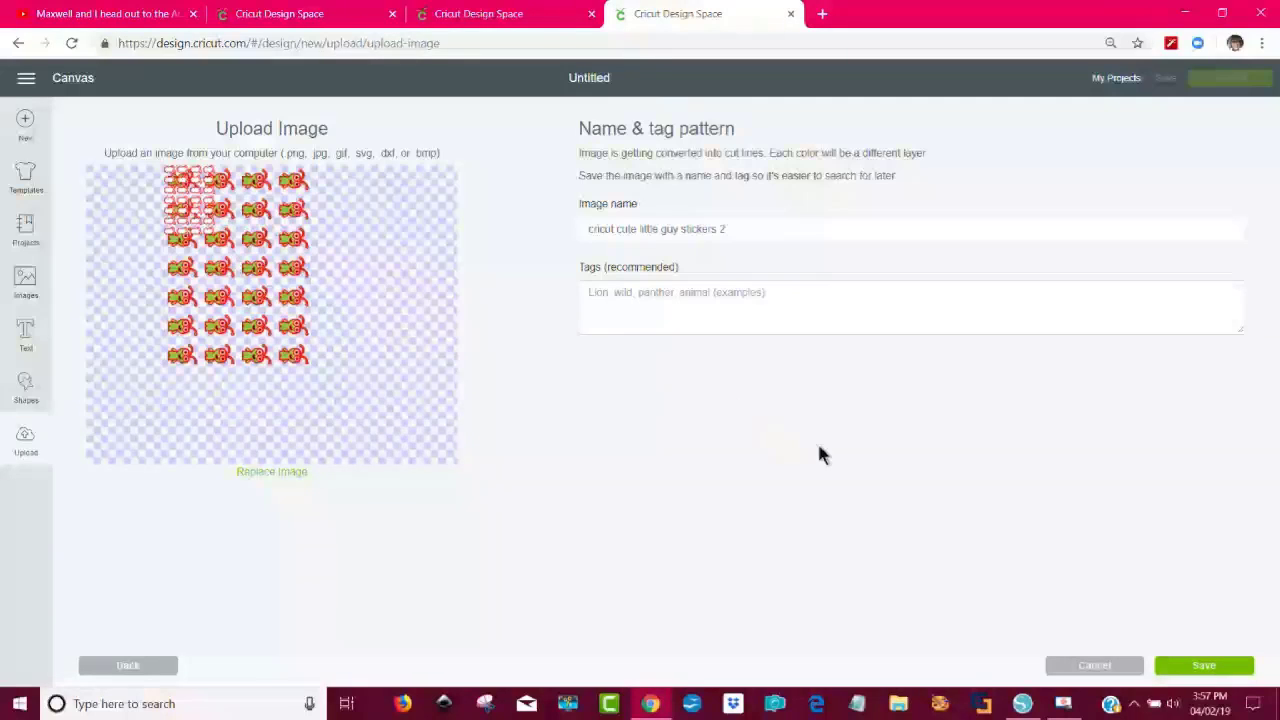
click(1092, 667)
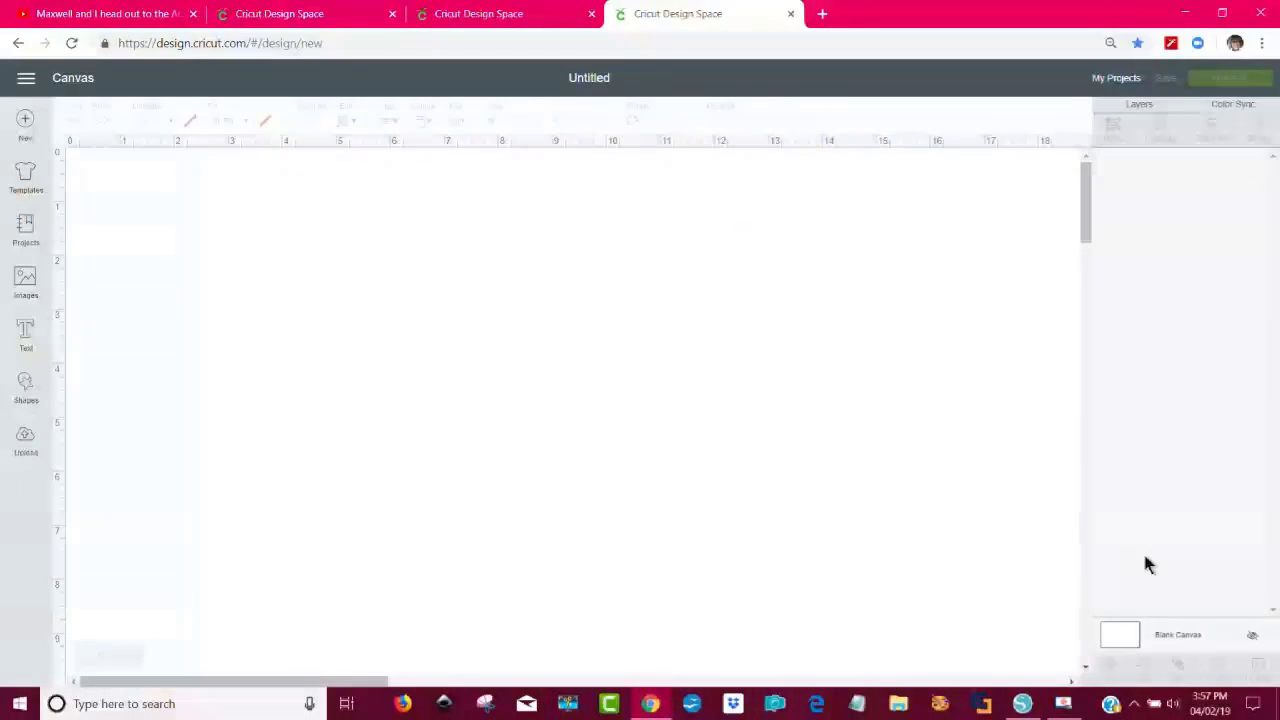
- Switch back to Silhouette Studio, select all the stickers on the page and group them together
click(1020, 705)
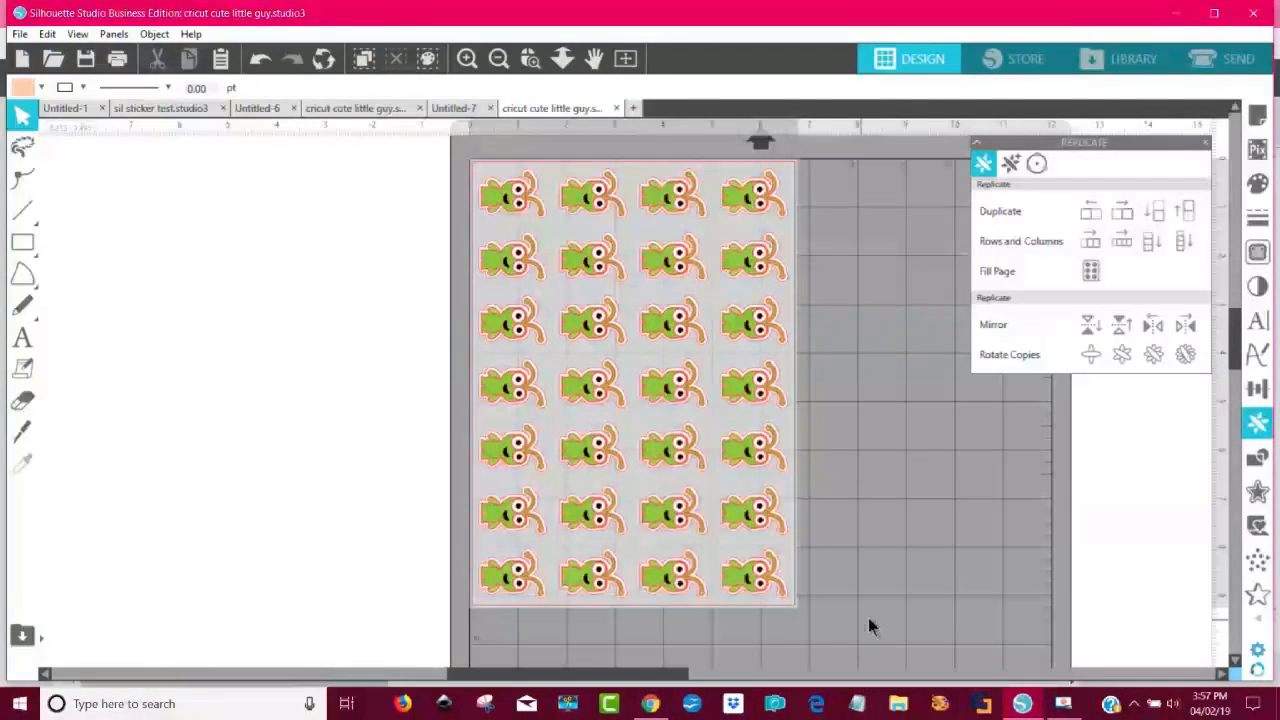
drag(871, 625, 454, 127)
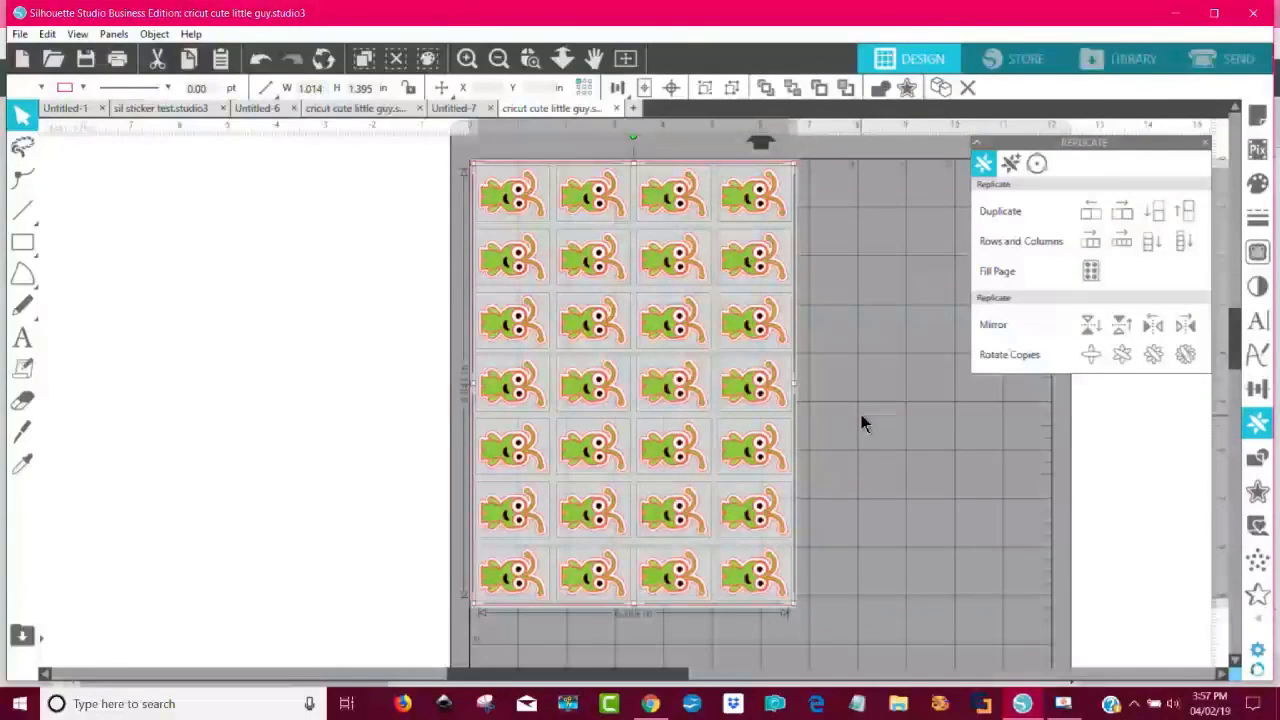
click(154, 34)
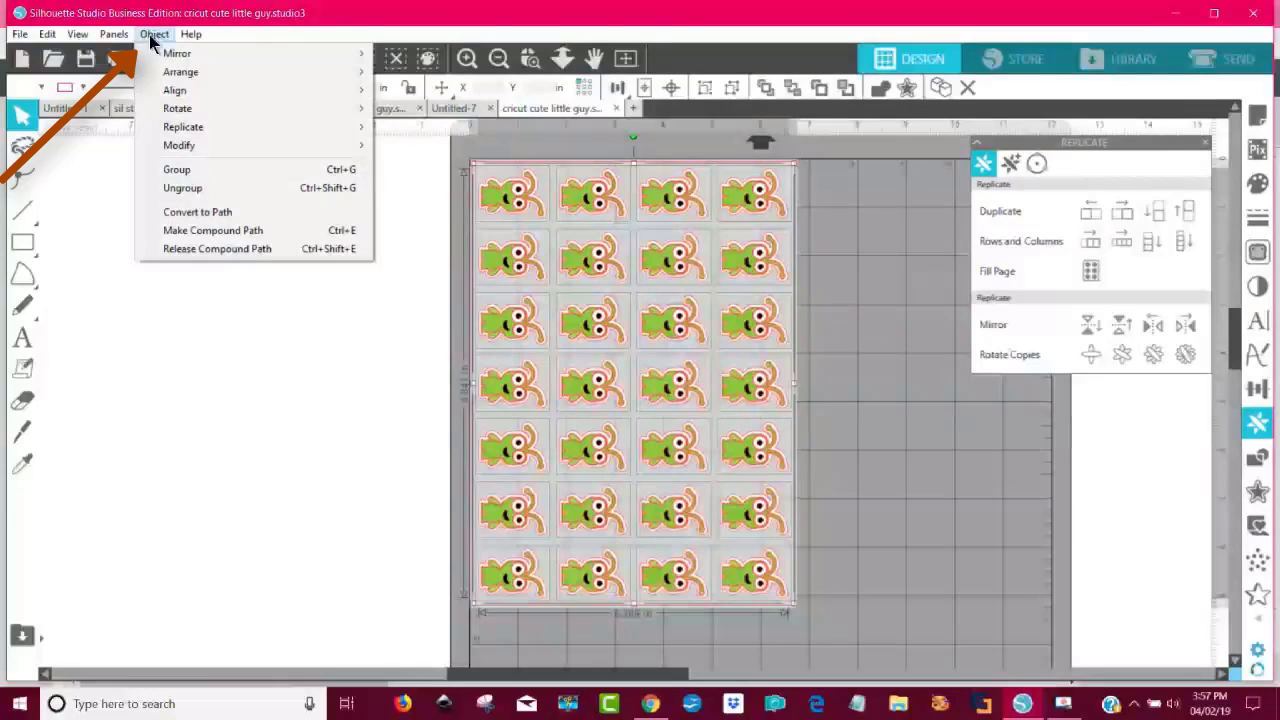
click(203, 172)
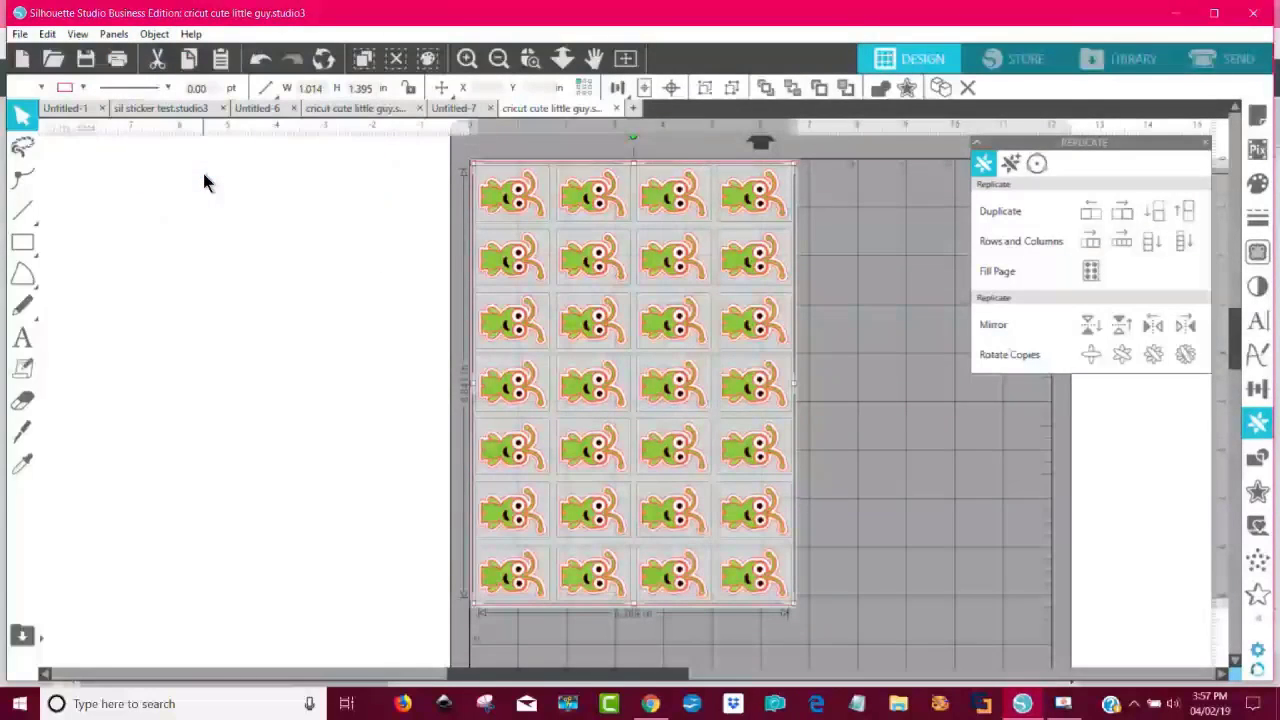
- Start saving the grouped sticker page to the hard drive under the file name "cricut cute little guy stickers 2"
click(19, 34)
mouse_move(68, 172)
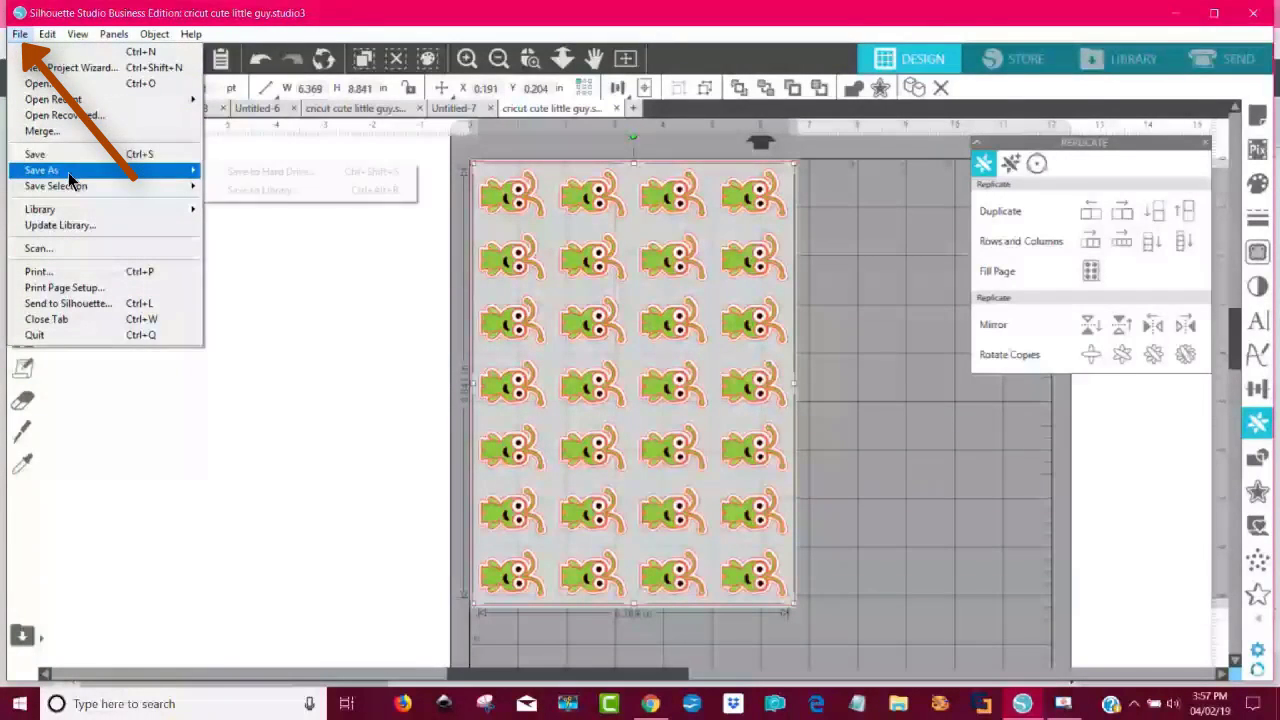
click(238, 168)
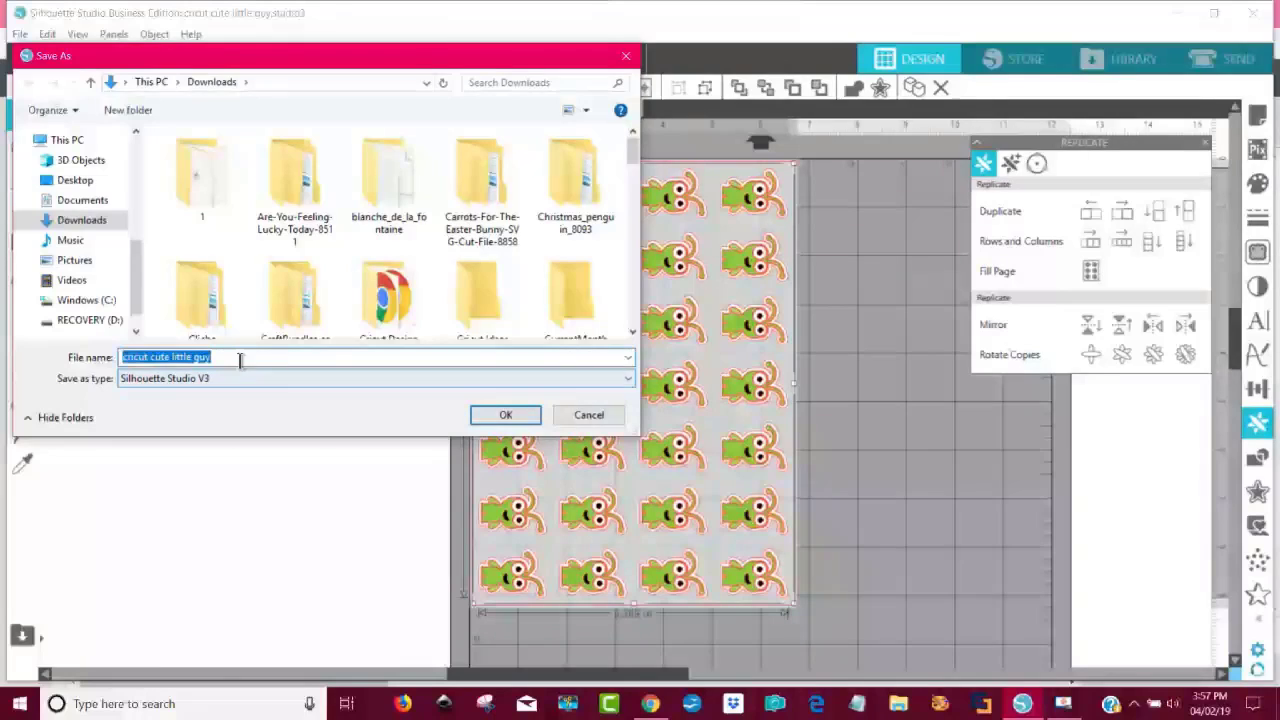
click(240, 360)
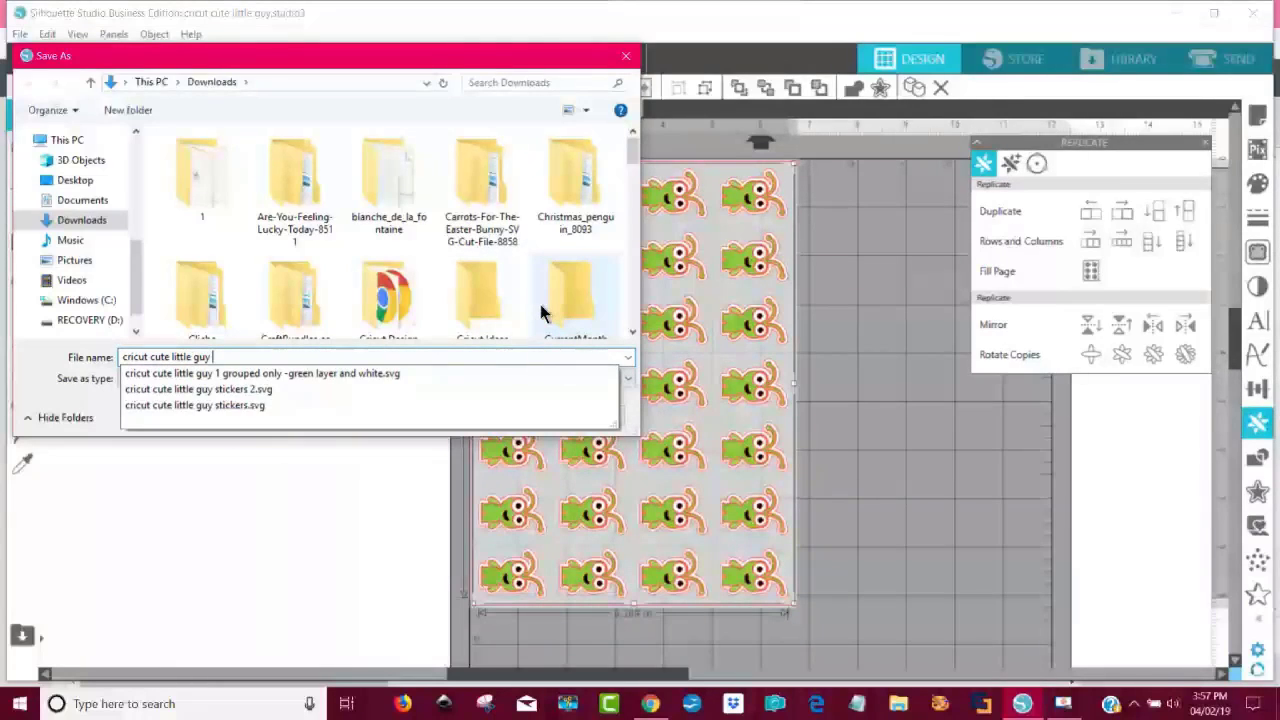
text(sticker)
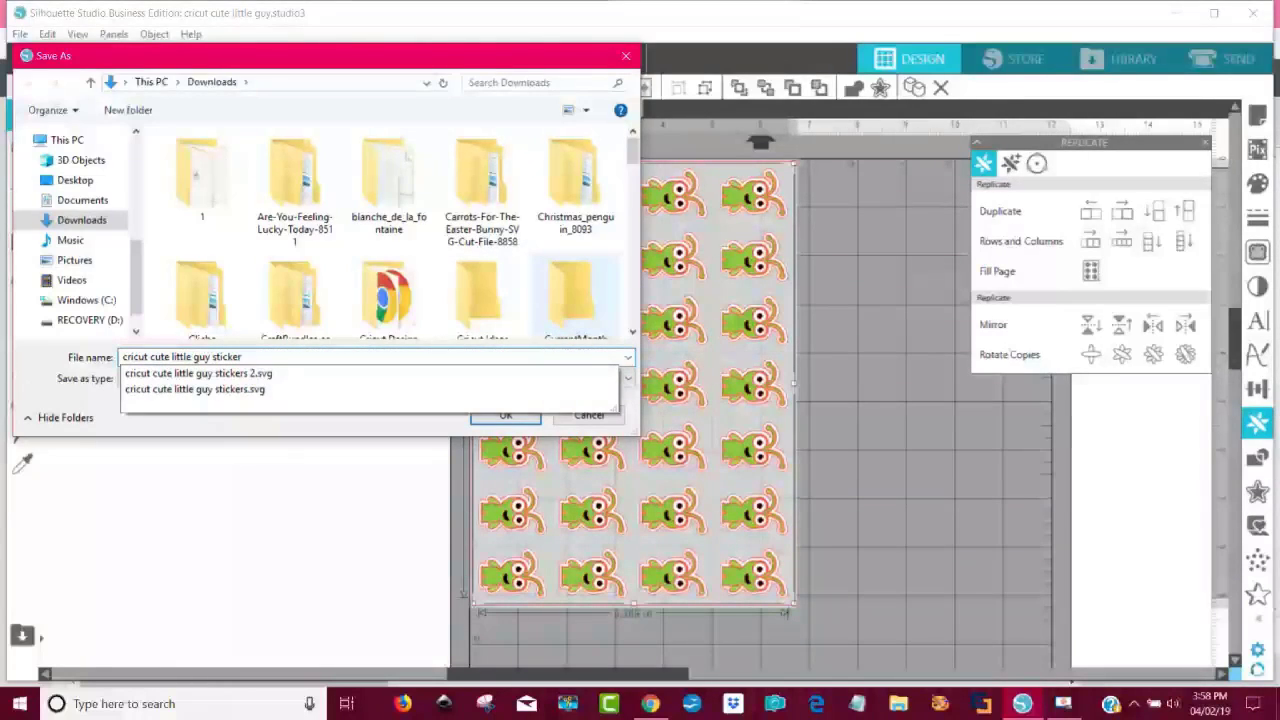
click(322, 374)
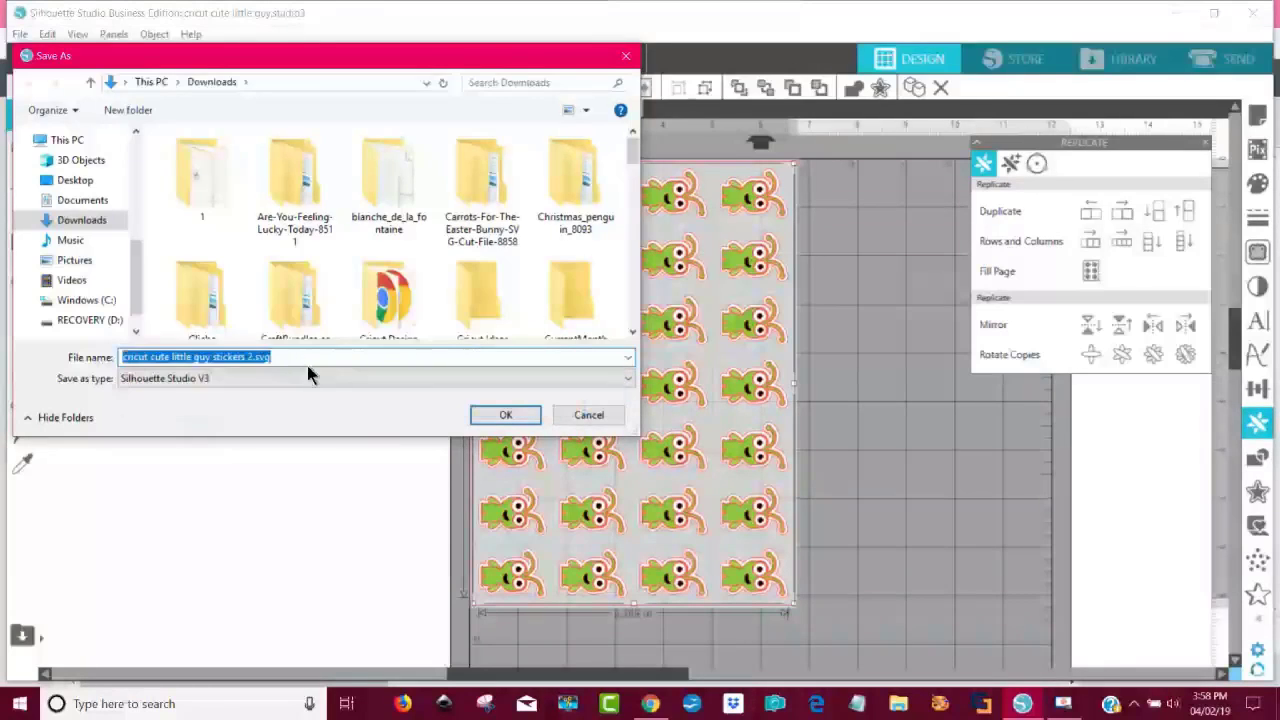
click(310, 357)
key(BackSpace)
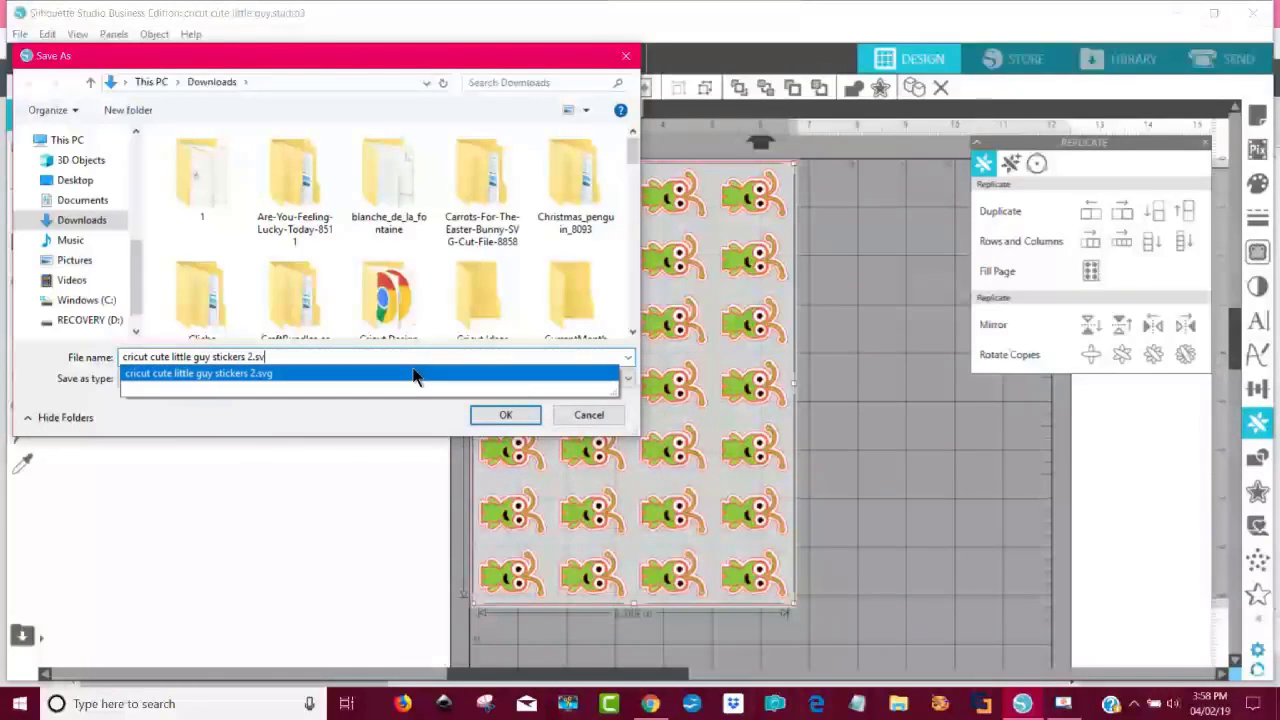
key(BackSpace)
key(BackSpace)
key(BackSpace)
click(400, 432)
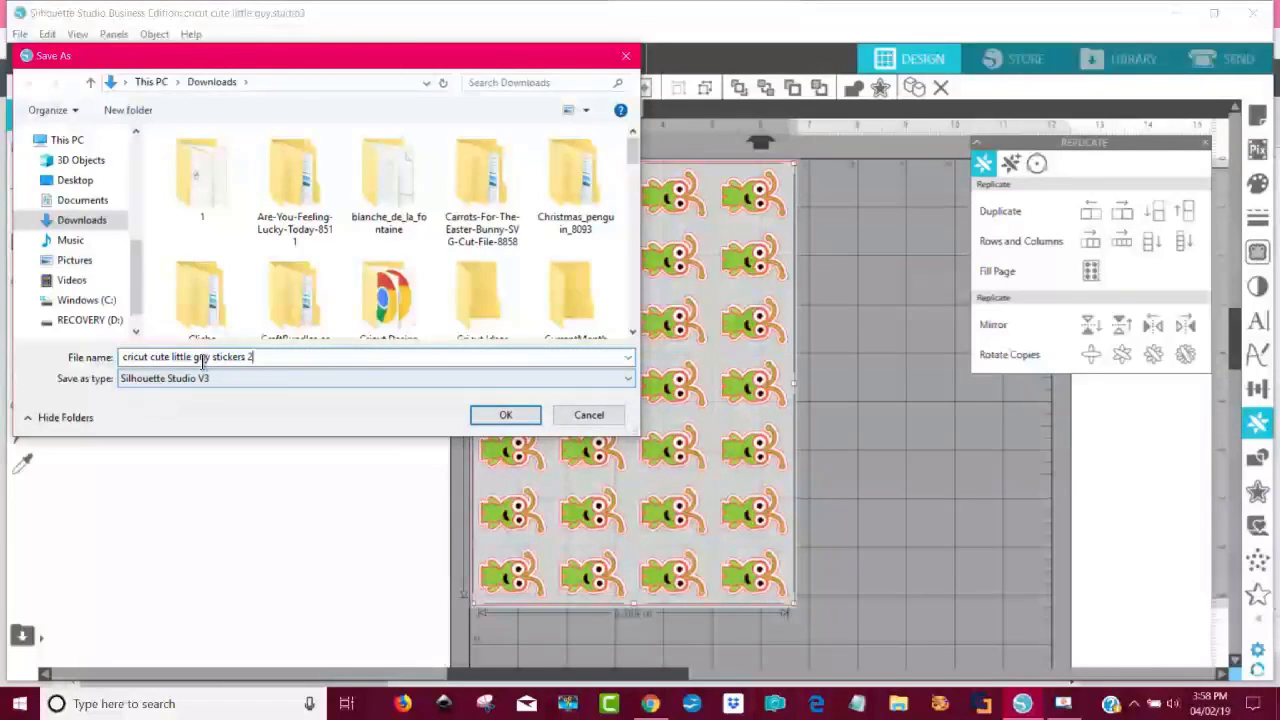
- Set the file type to SVG and save, replacing the existing file of the same name
click(627, 381)
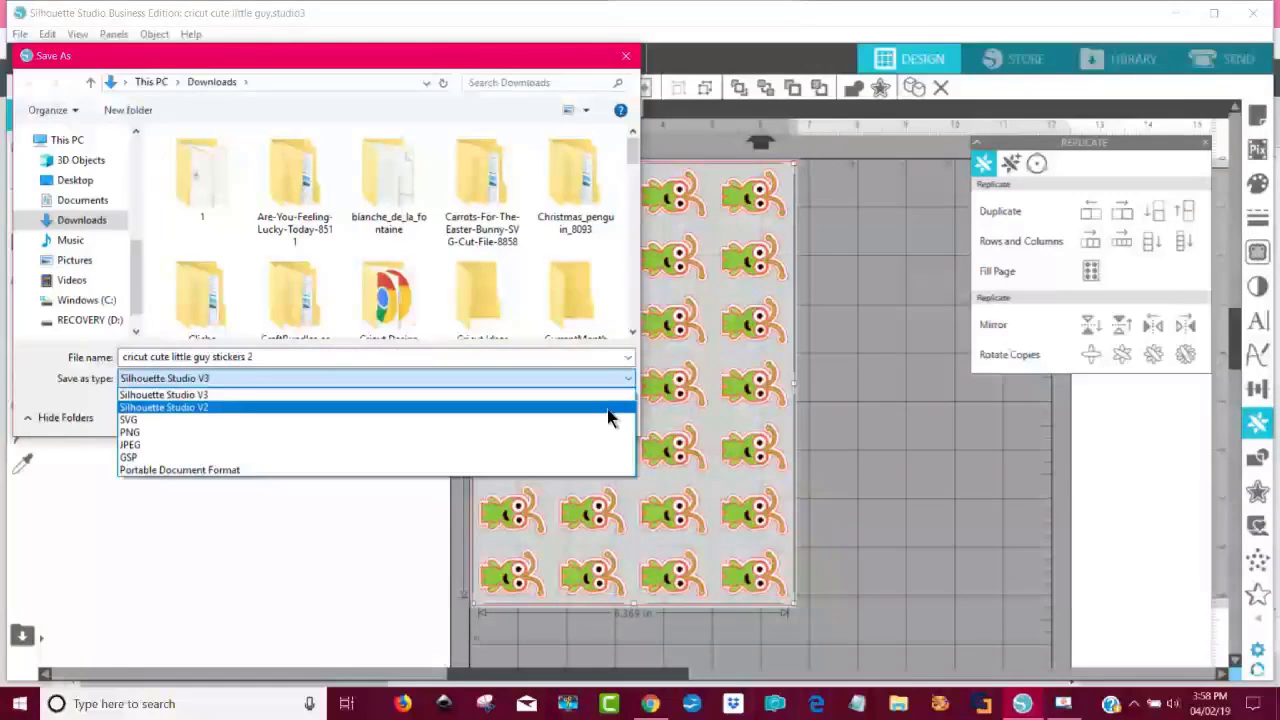
click(604, 425)
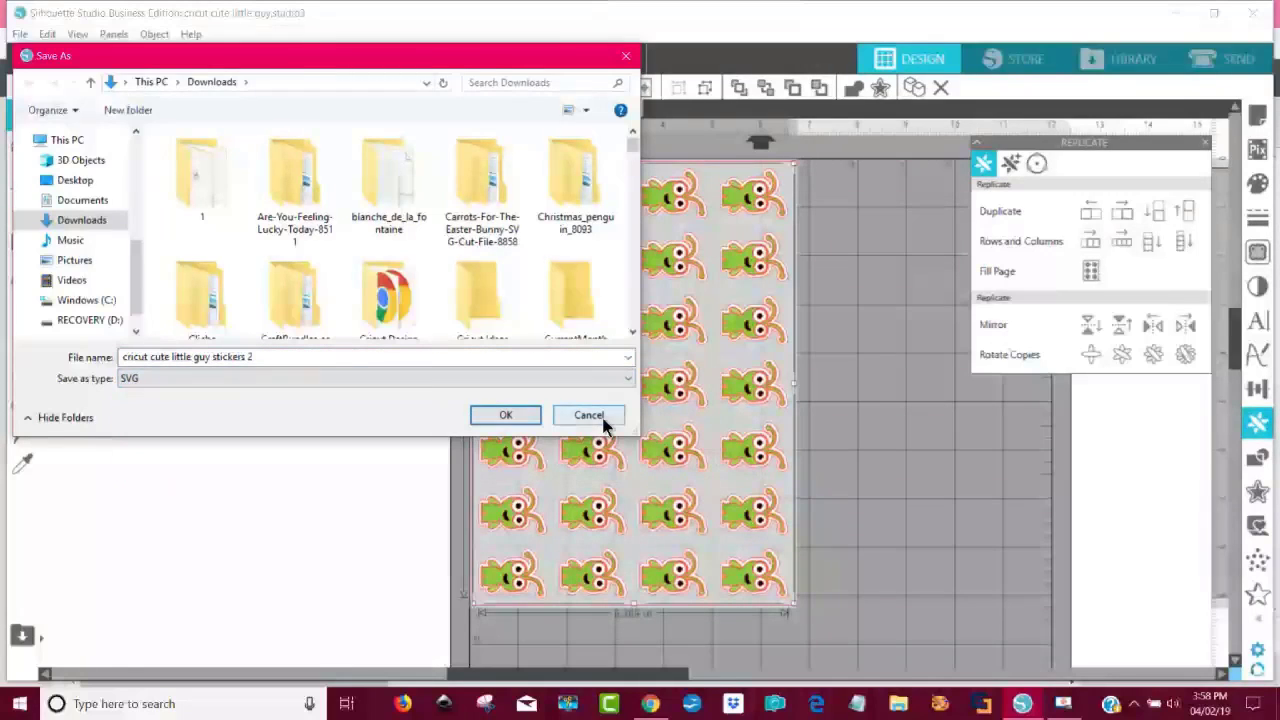
click(503, 416)
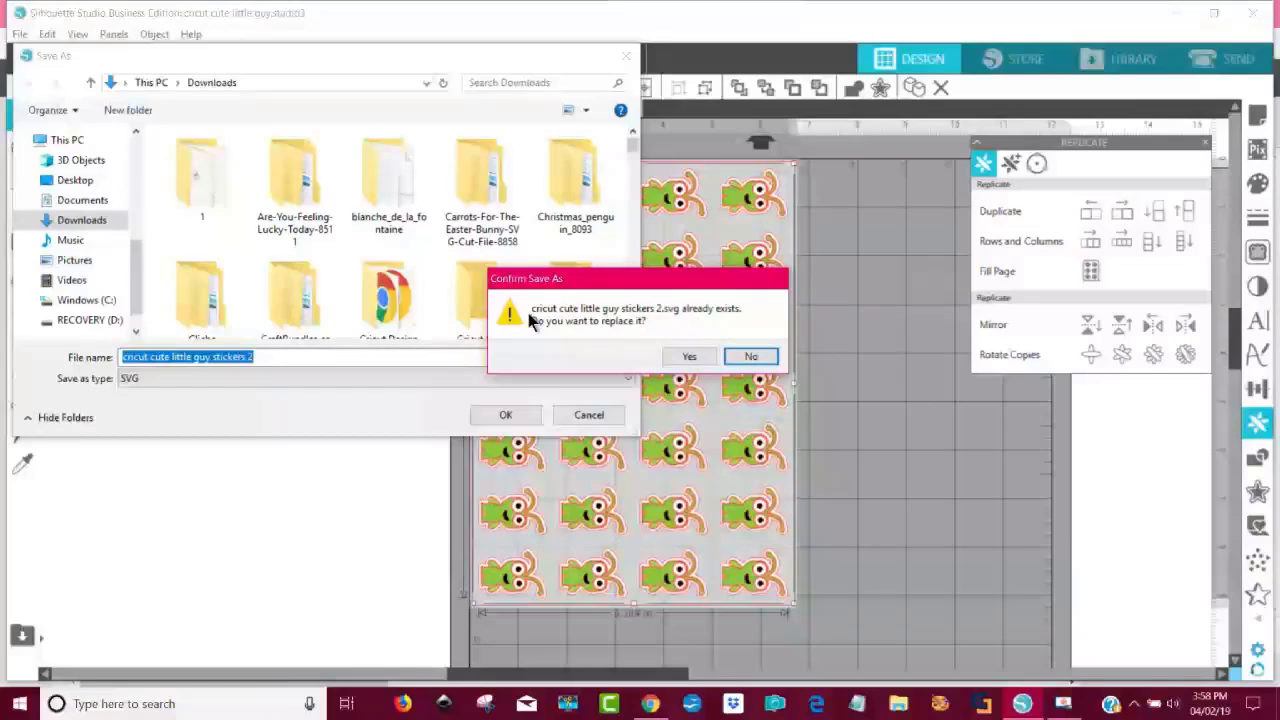
click(688, 358)
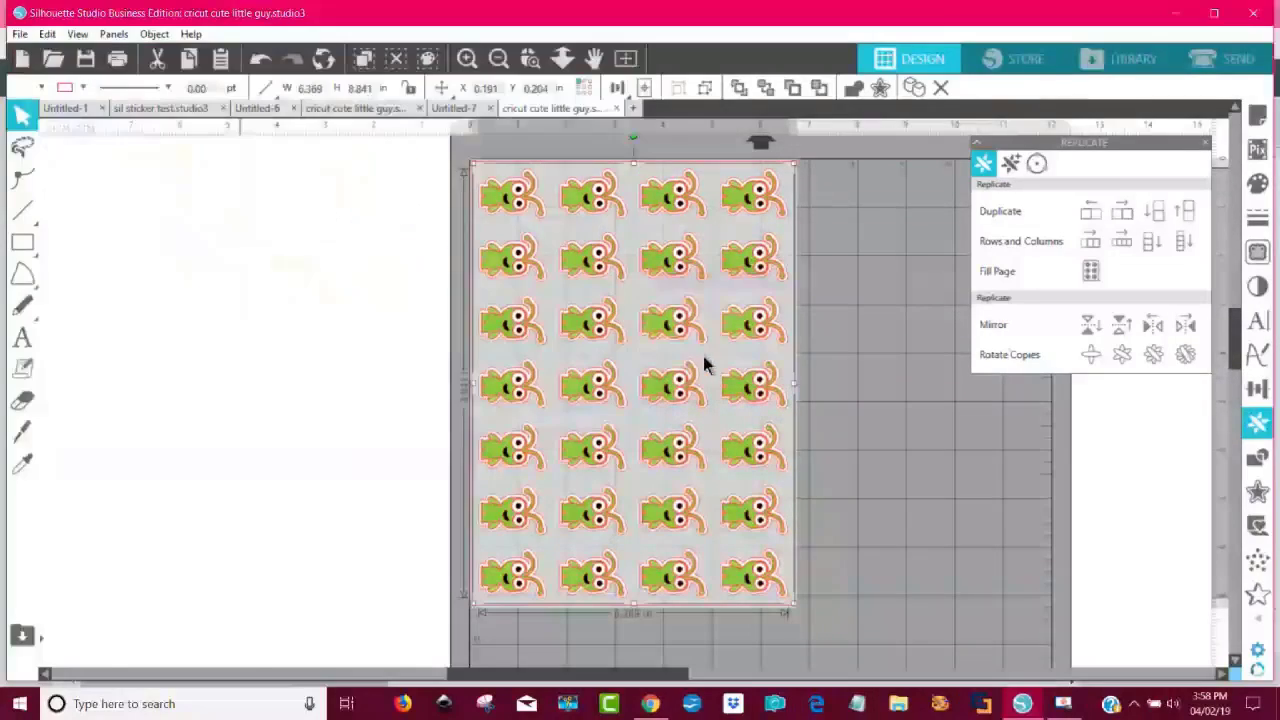
- Switch to Cricut Design Space, upload the "cricut cute little guy stickers 2" file from Downloads and save it under its existing name
click(652, 705)
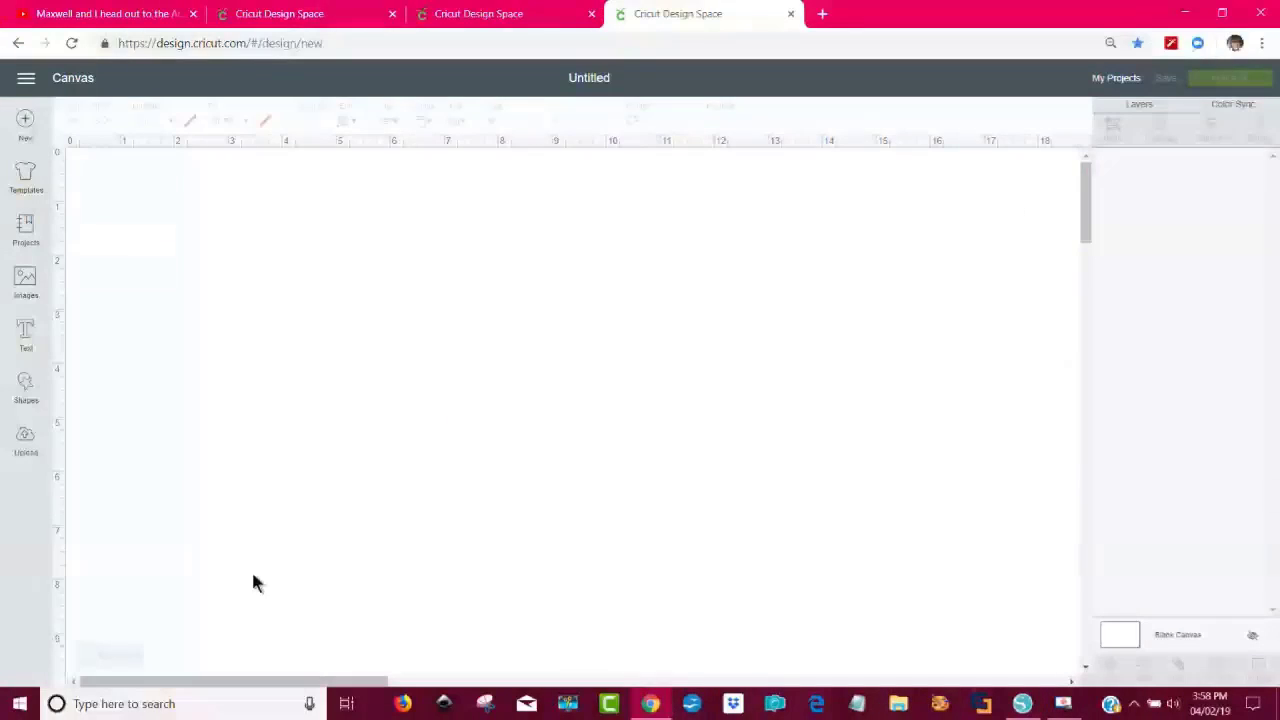
click(26, 440)
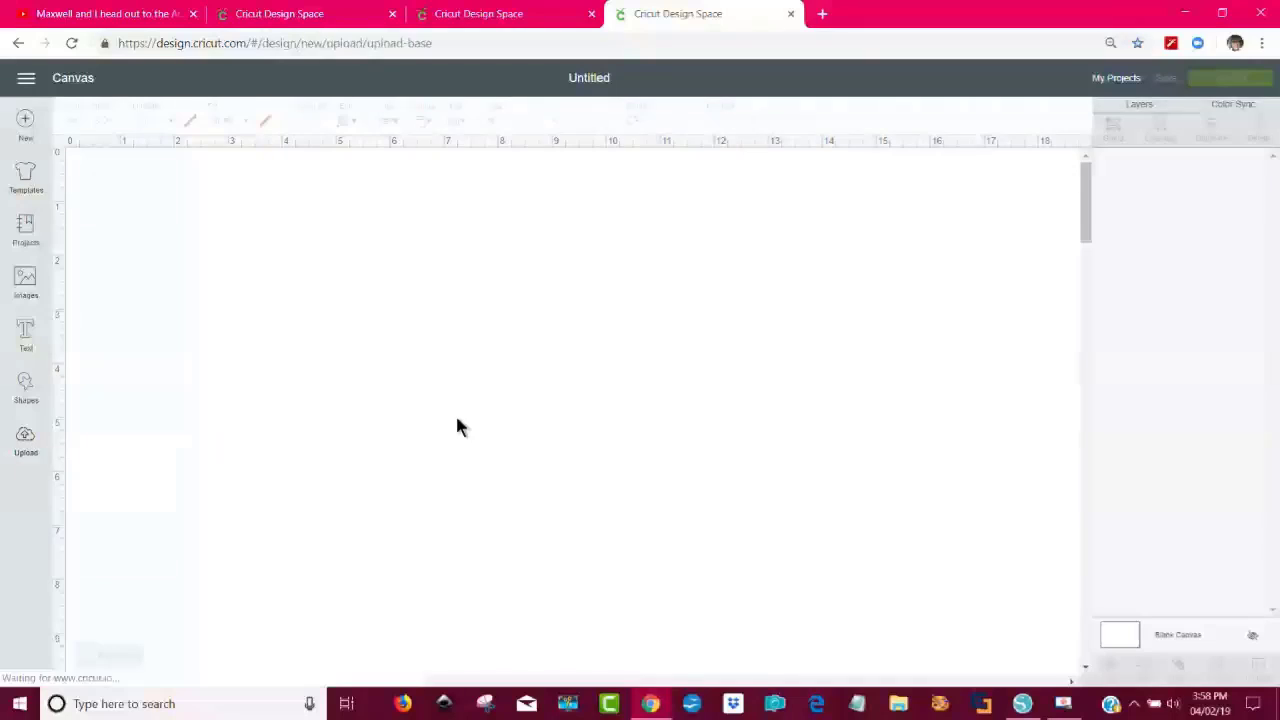
click(330, 367)
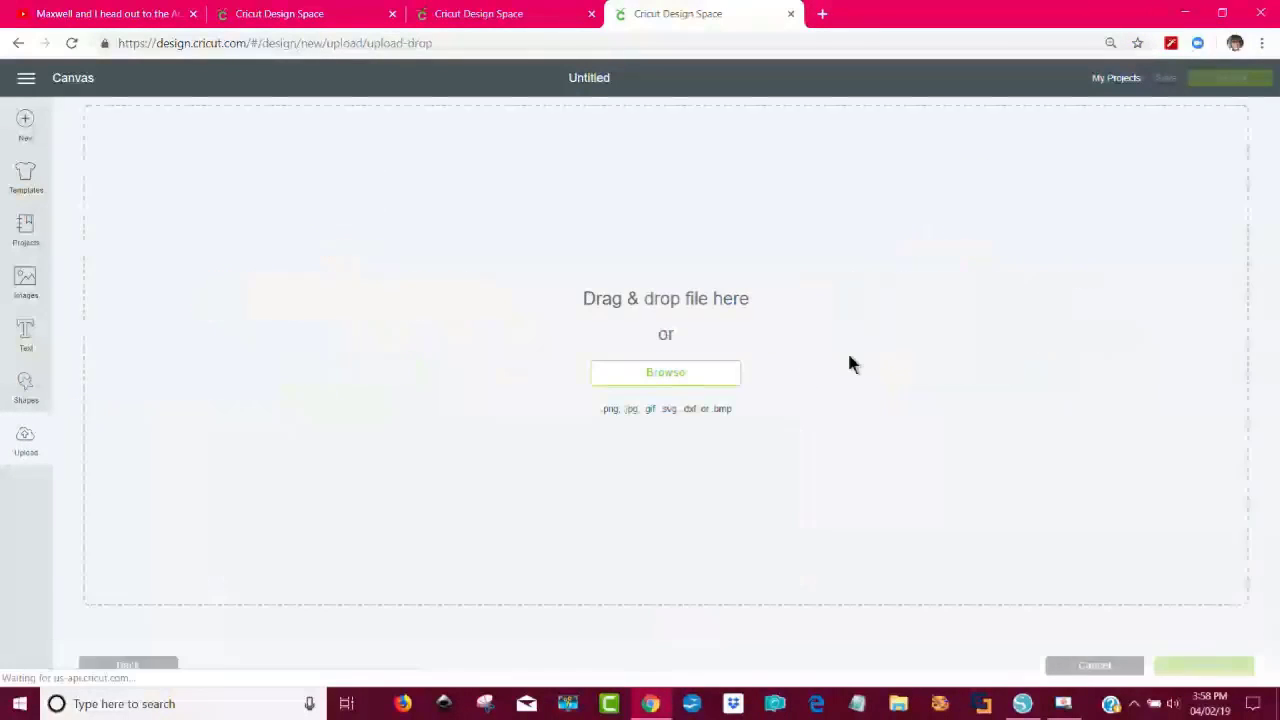
click(677, 380)
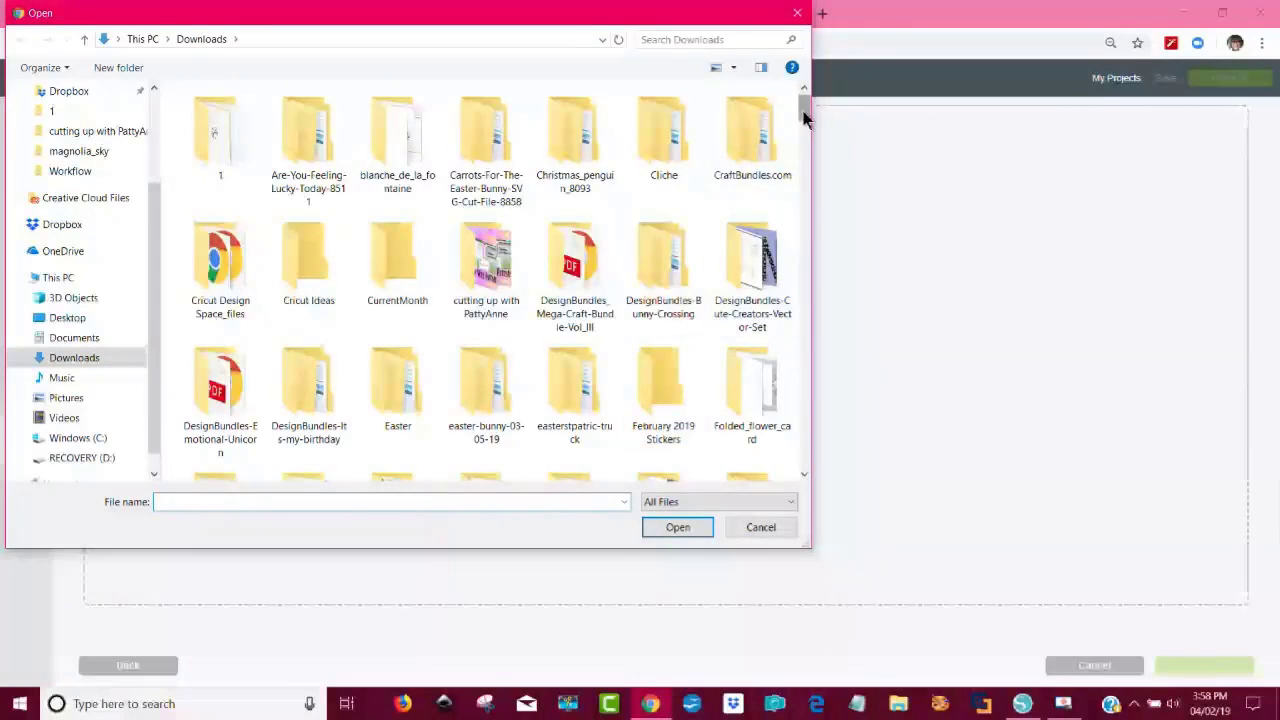
drag(804, 108, 808, 211)
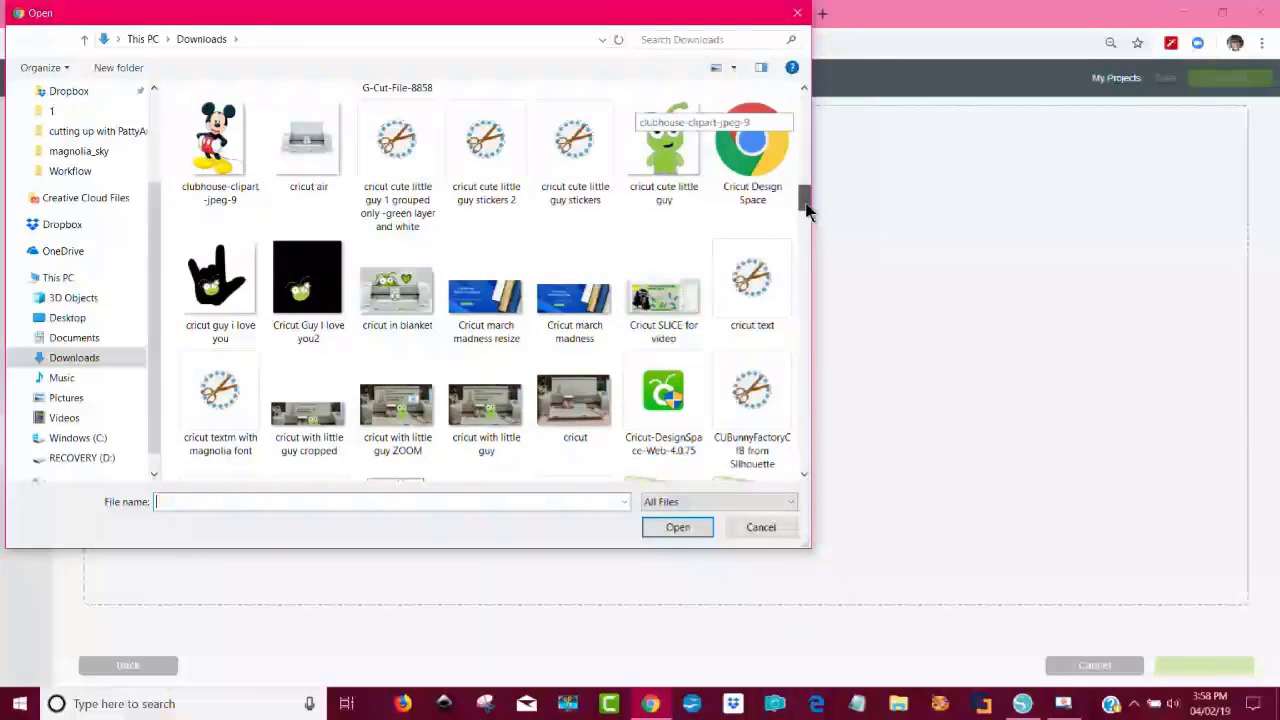
click(483, 180)
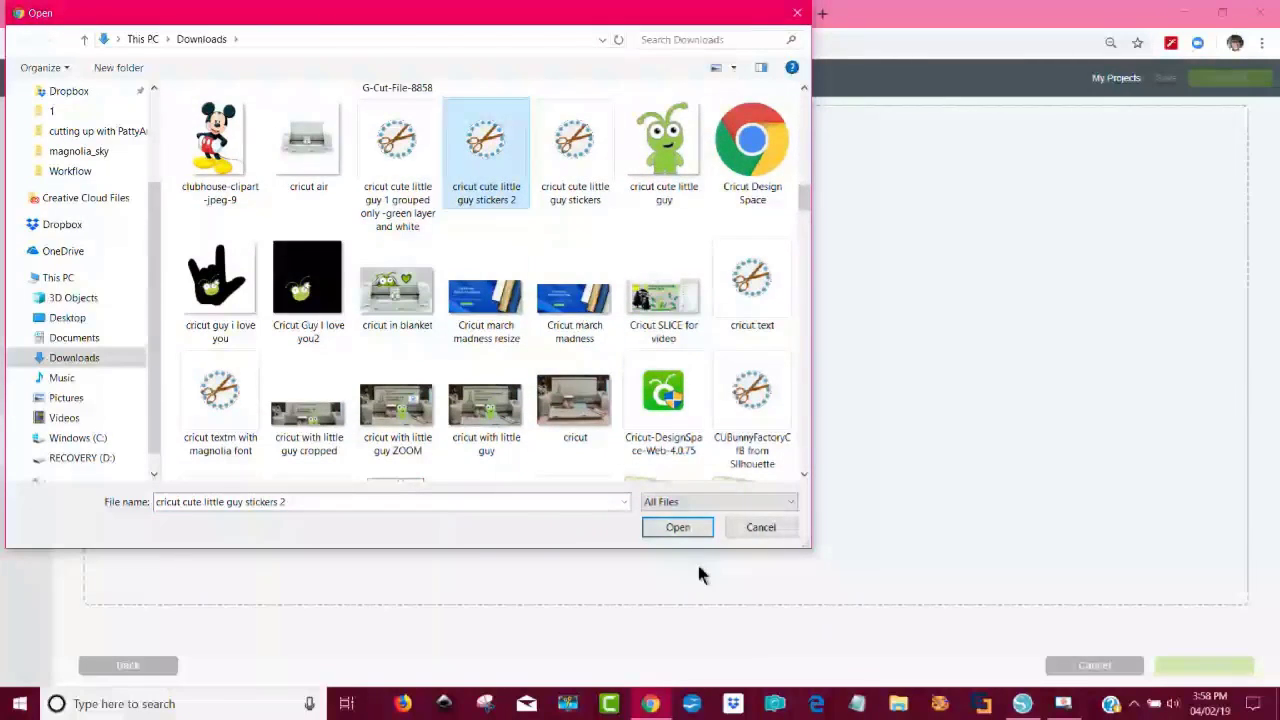
click(685, 531)
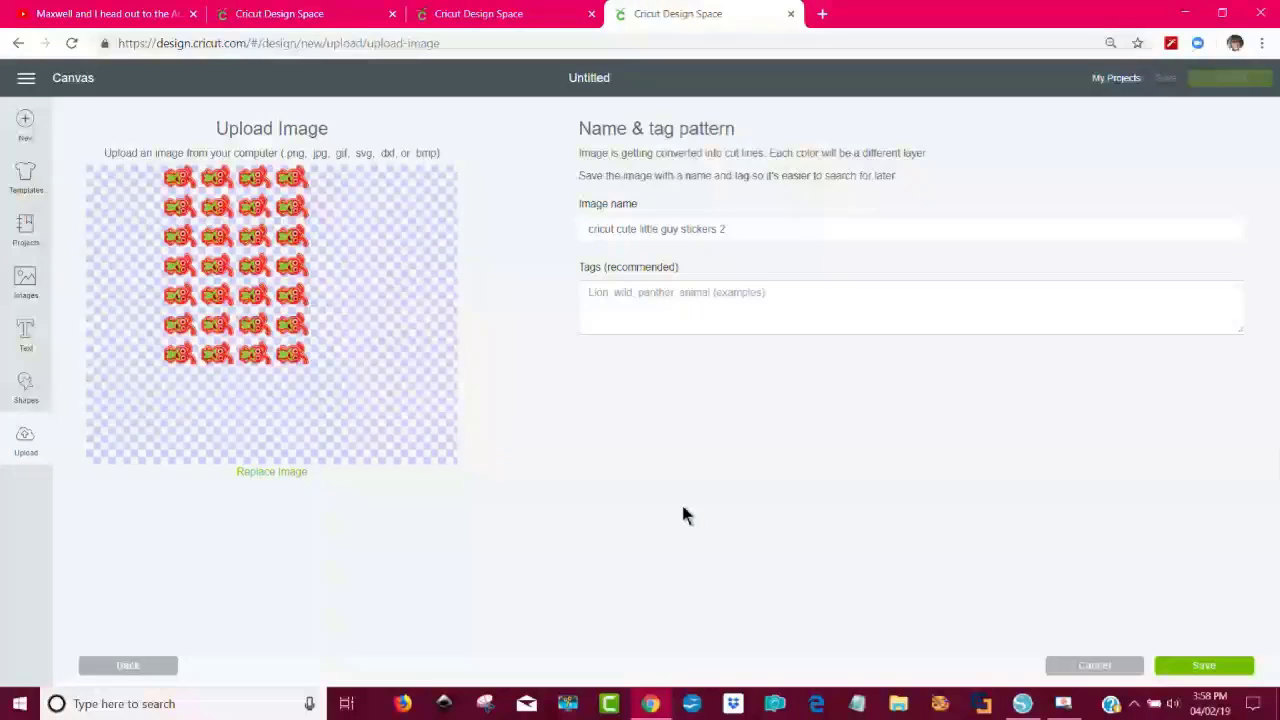
click(1222, 664)
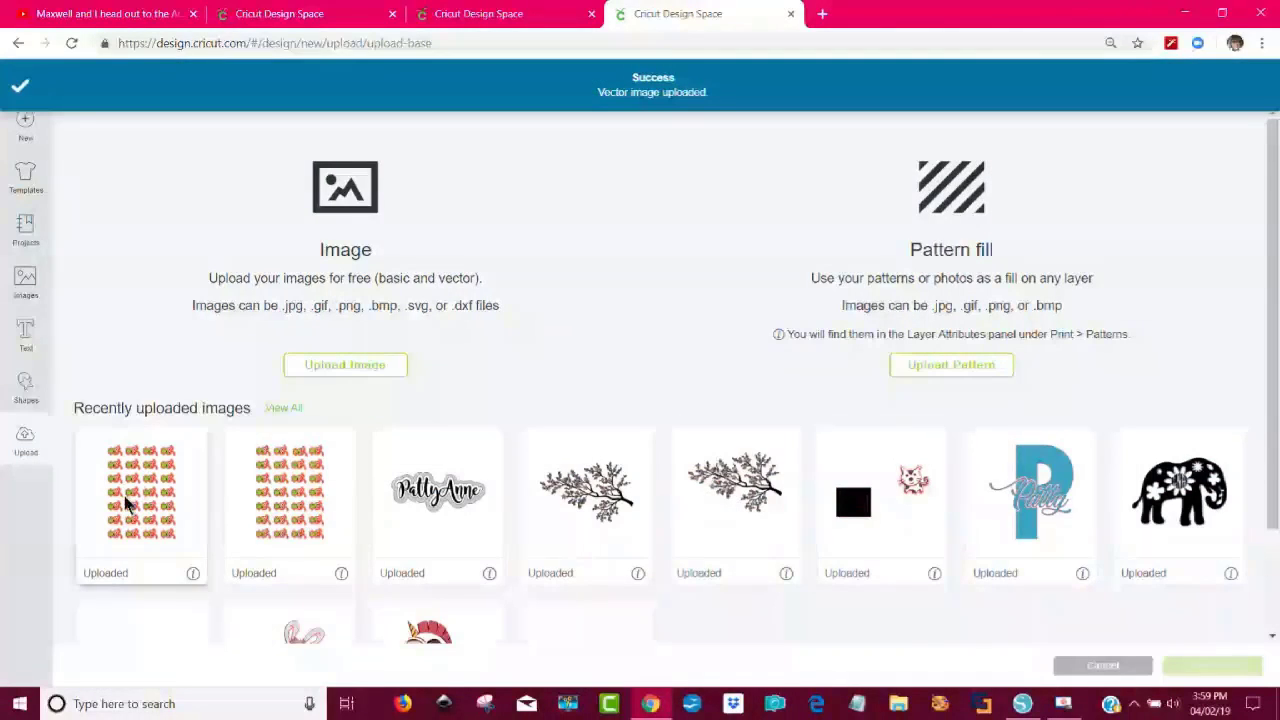
- Insert the newly uploaded sticker page onto the canvas and move it up to about X 1.6, Y 0.9
click(126, 508)
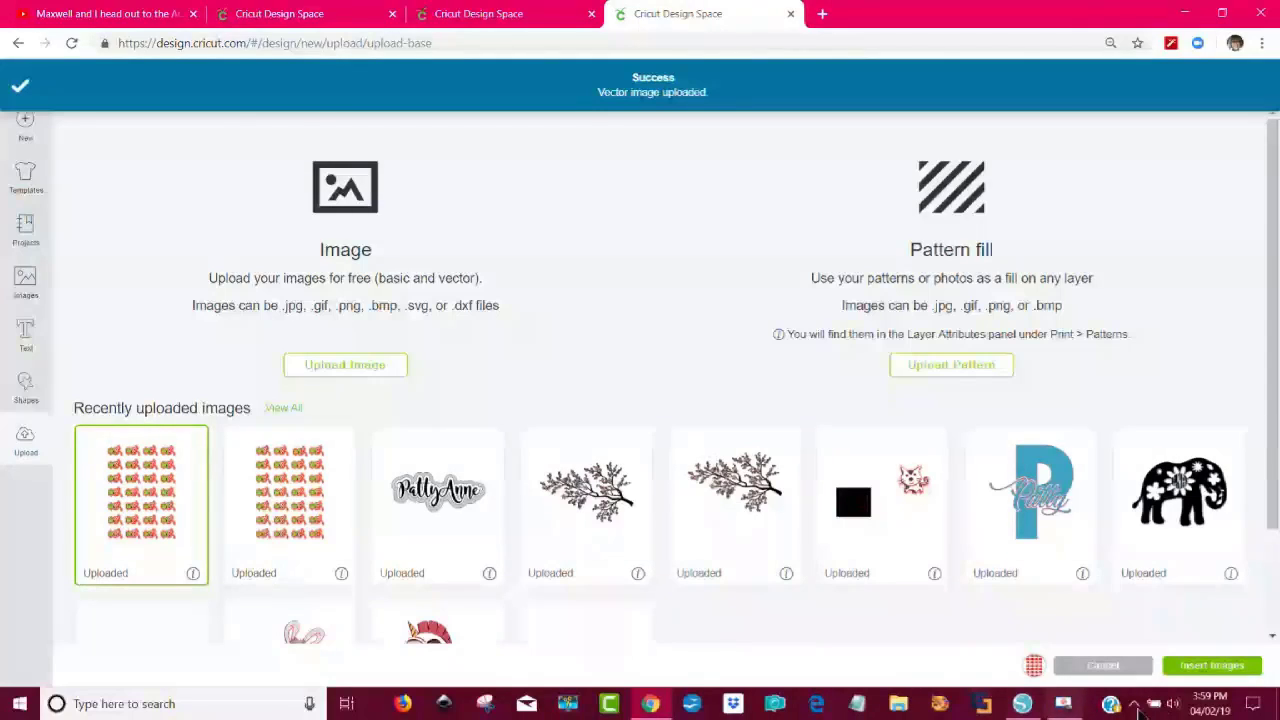
click(1211, 667)
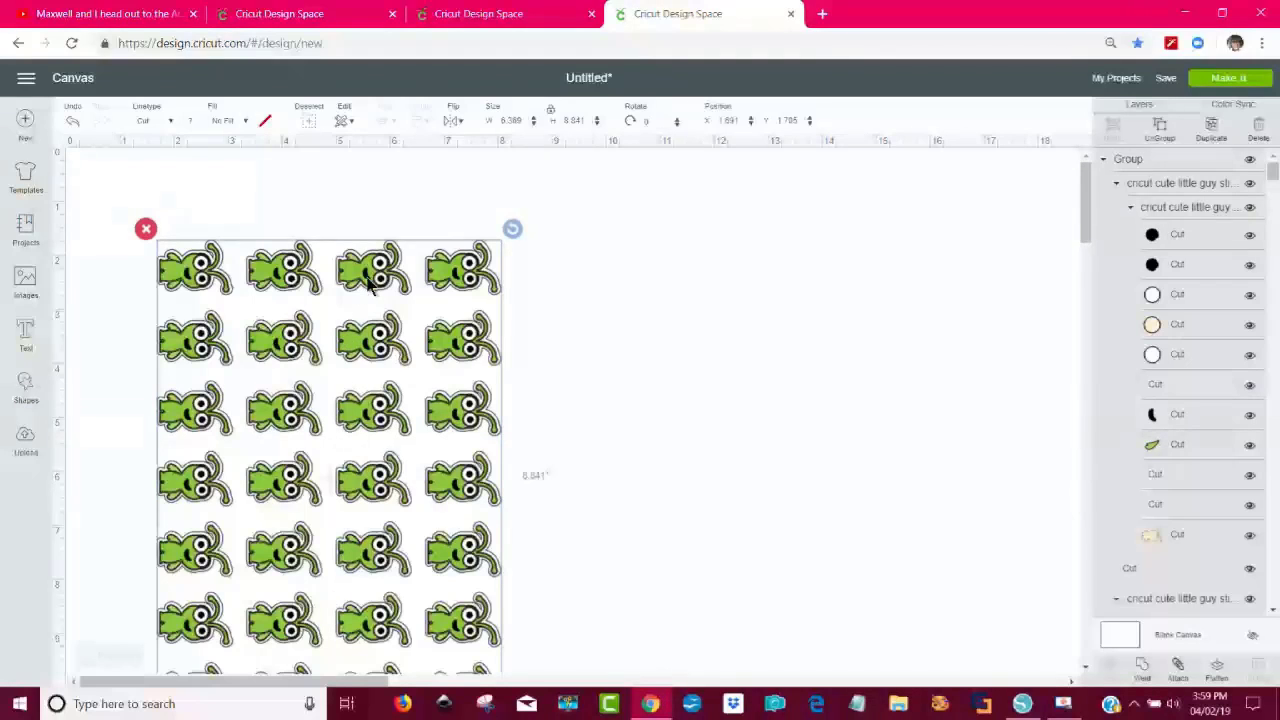
drag(368, 283, 362, 241)
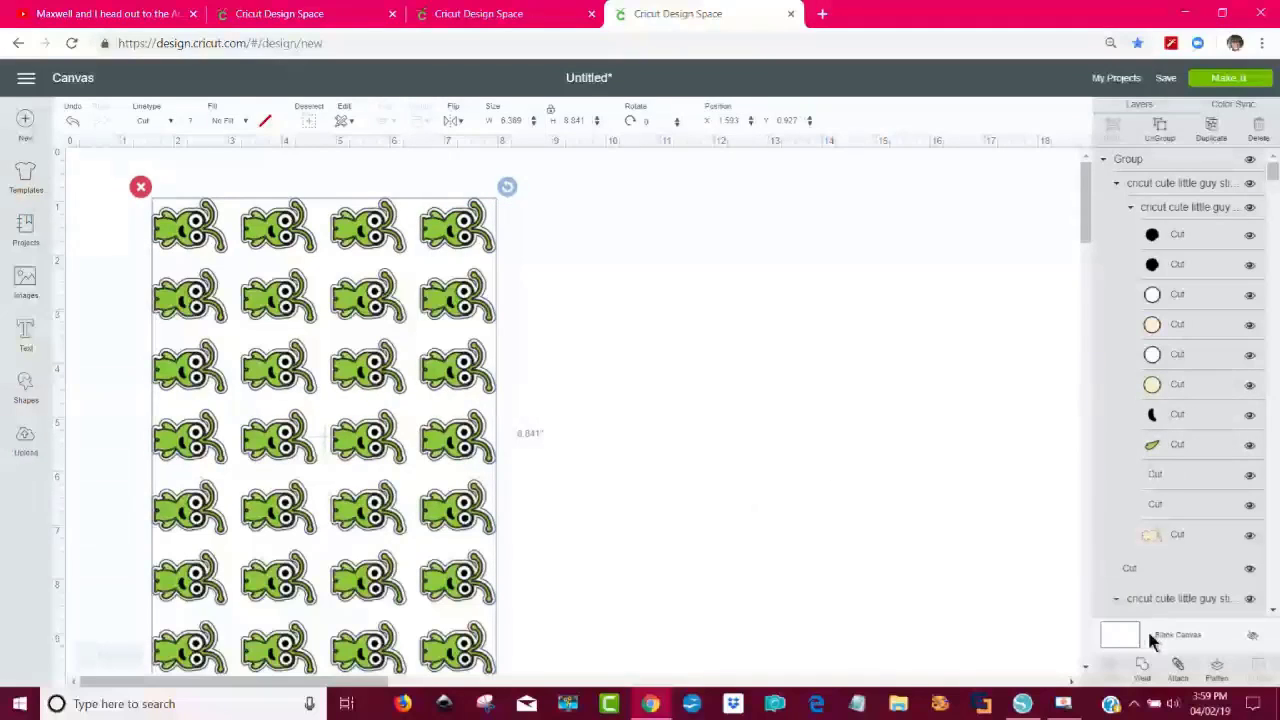
- Deselect the stickers and set the canvas background color to light purple to check their white borders
click(1020, 591)
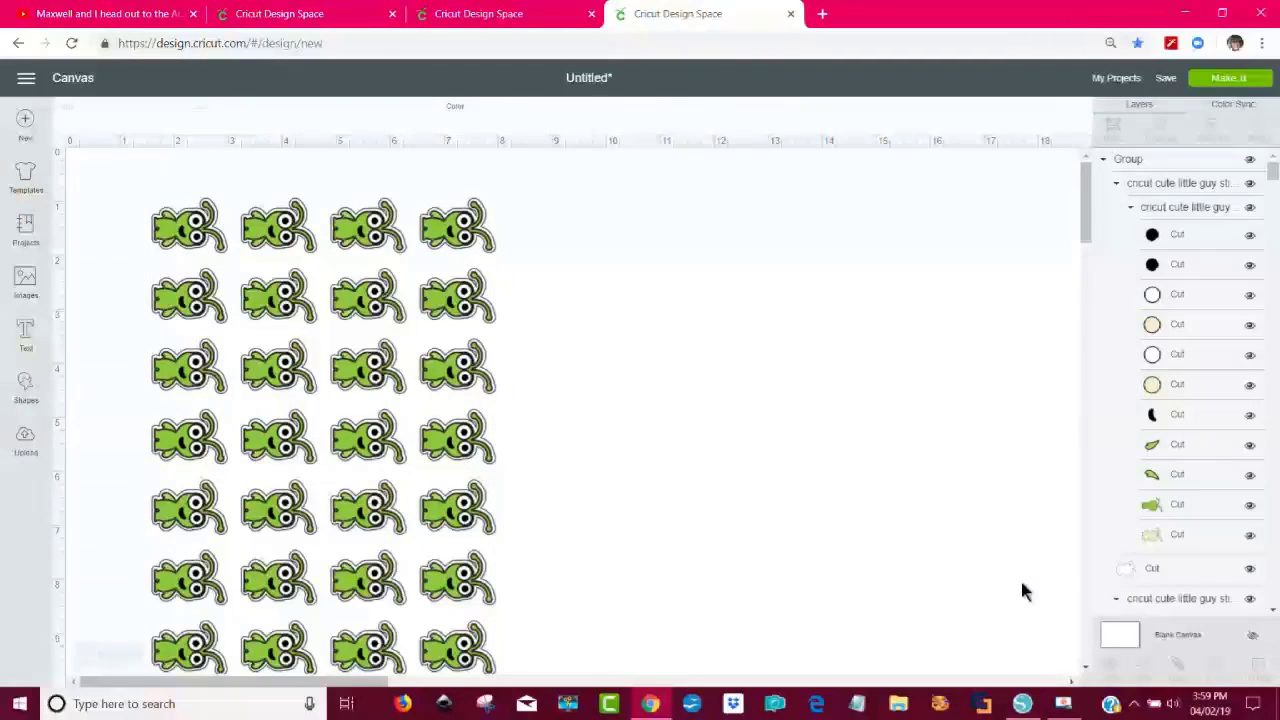
click(455, 124)
click(486, 200)
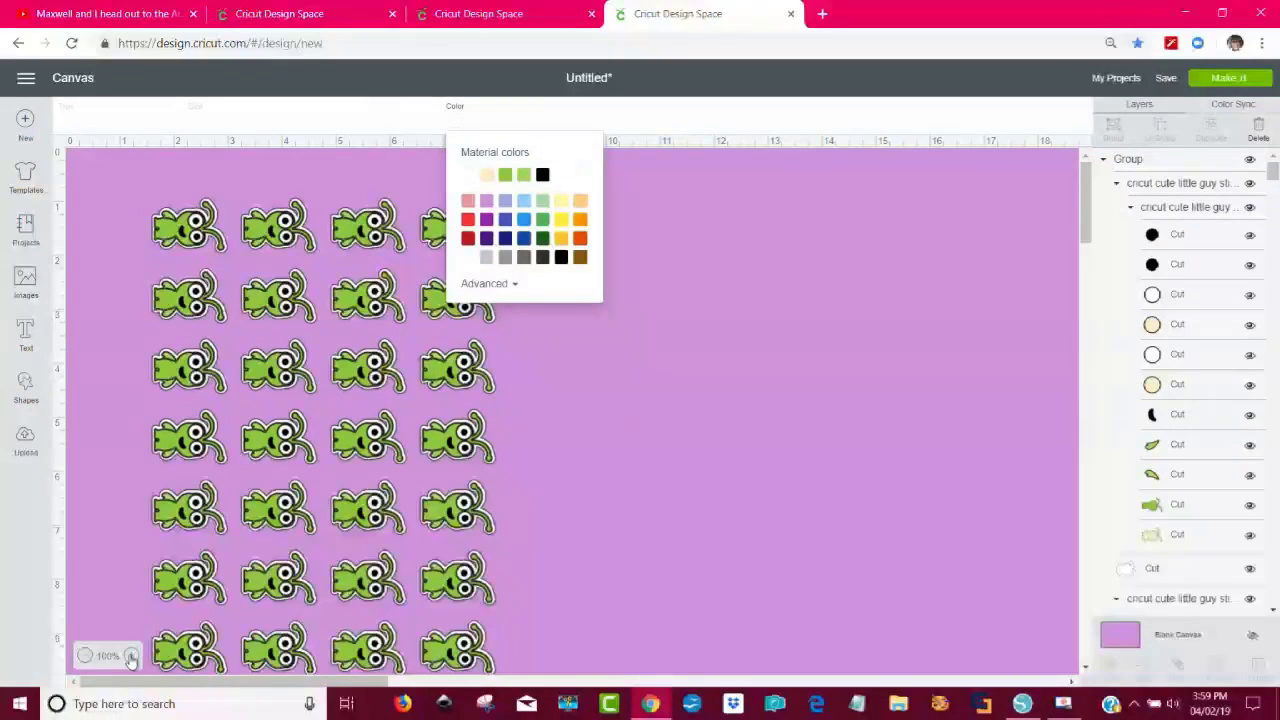
click(130, 656)
click(130, 657)
click(130, 658)
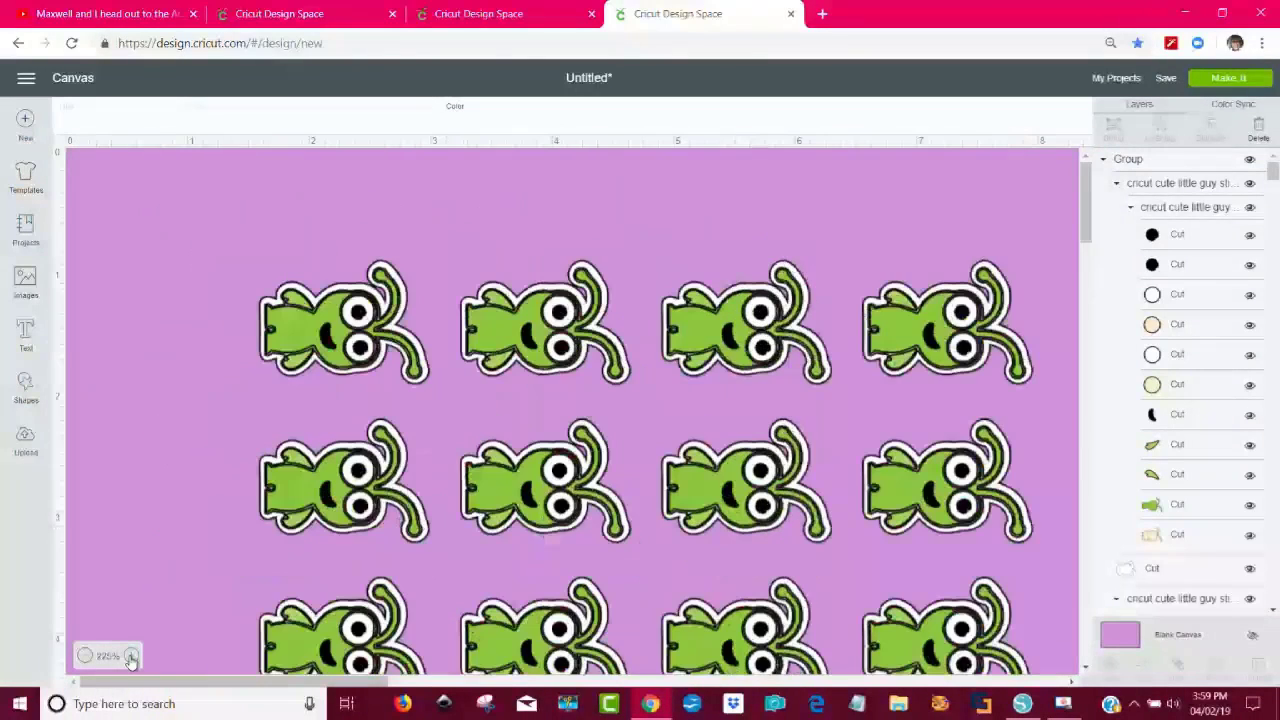
click(131, 657)
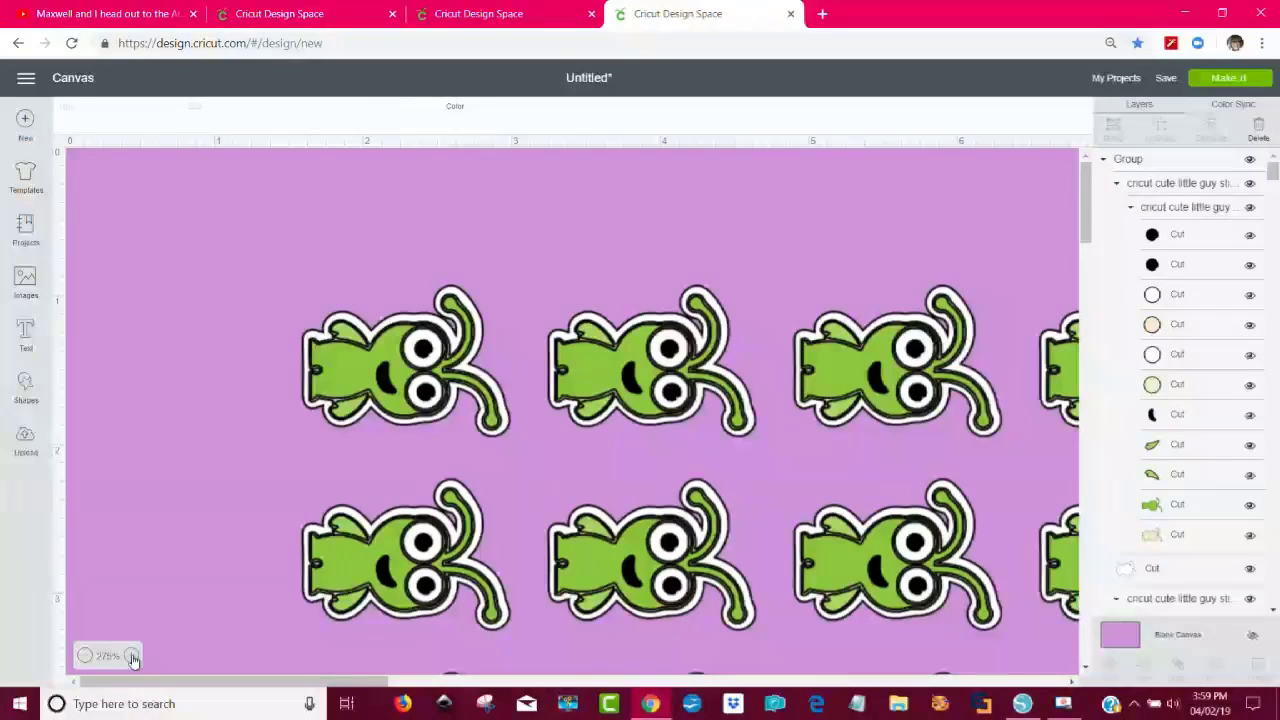